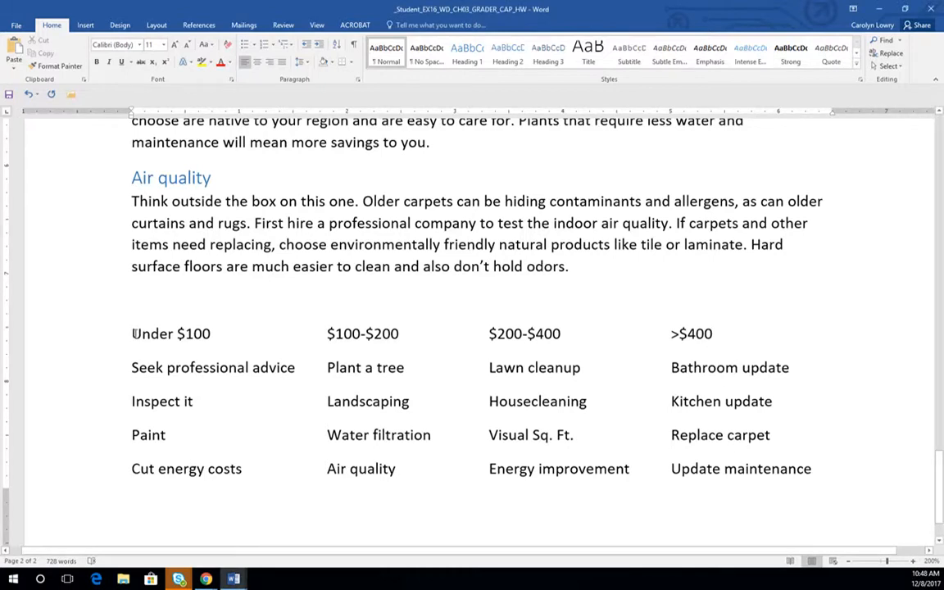
left_click_drag(134, 333, 832, 465)
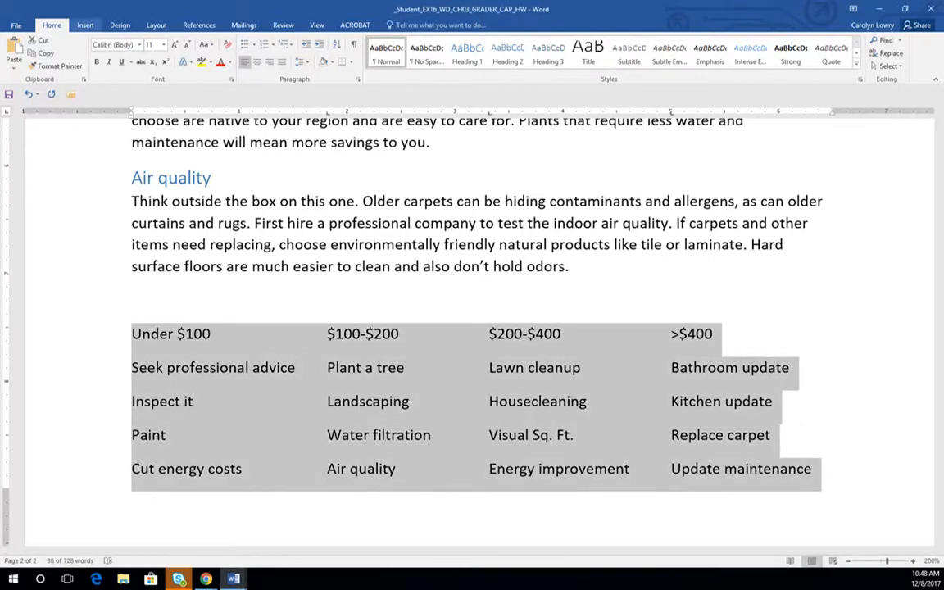
left_click(85, 24)
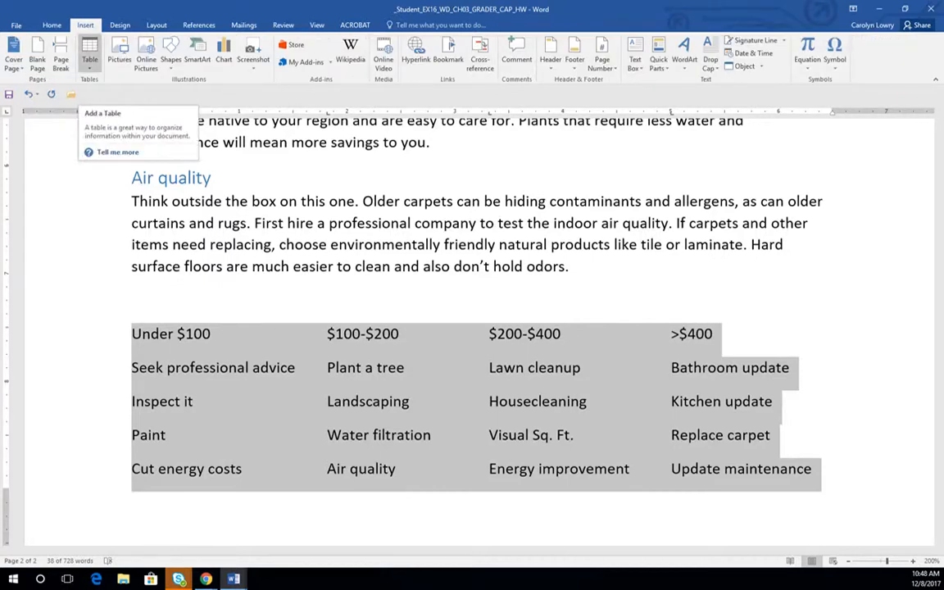
left_click(90, 59)
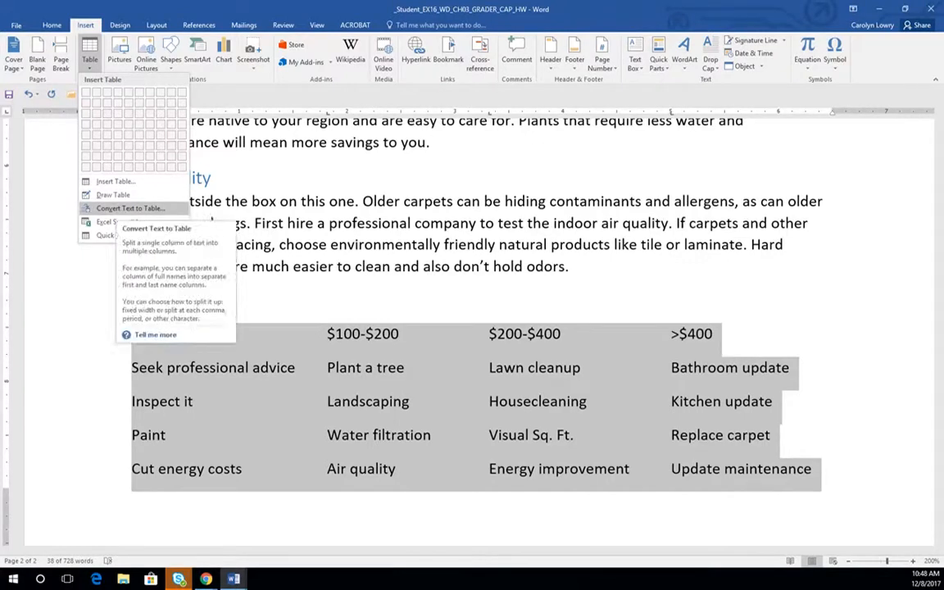
left_click(130, 208)
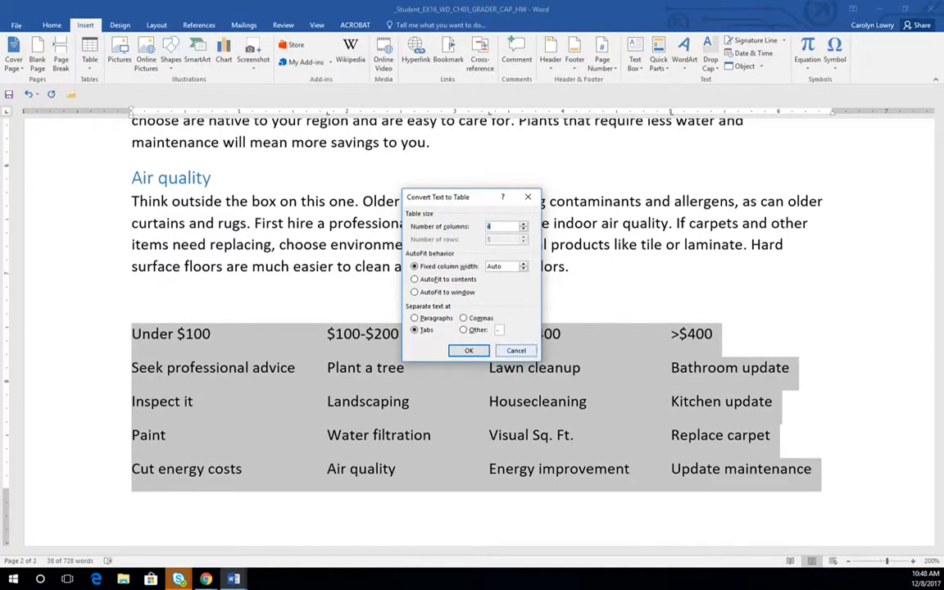
left_click(516, 350)
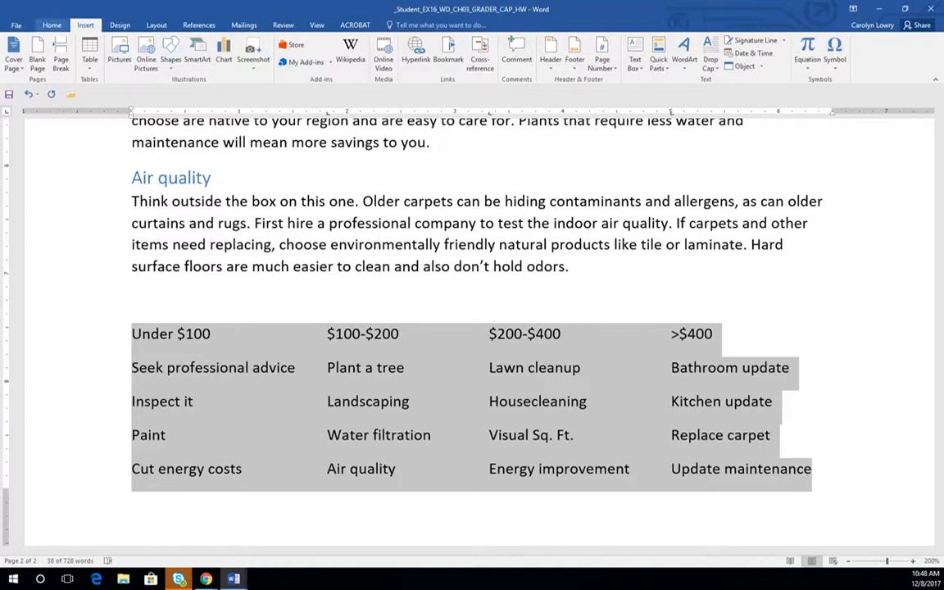
Step: Show the paragraph and formatting marks and clear the selection of the price list text
left_click(52, 25)
left_click(353, 43)
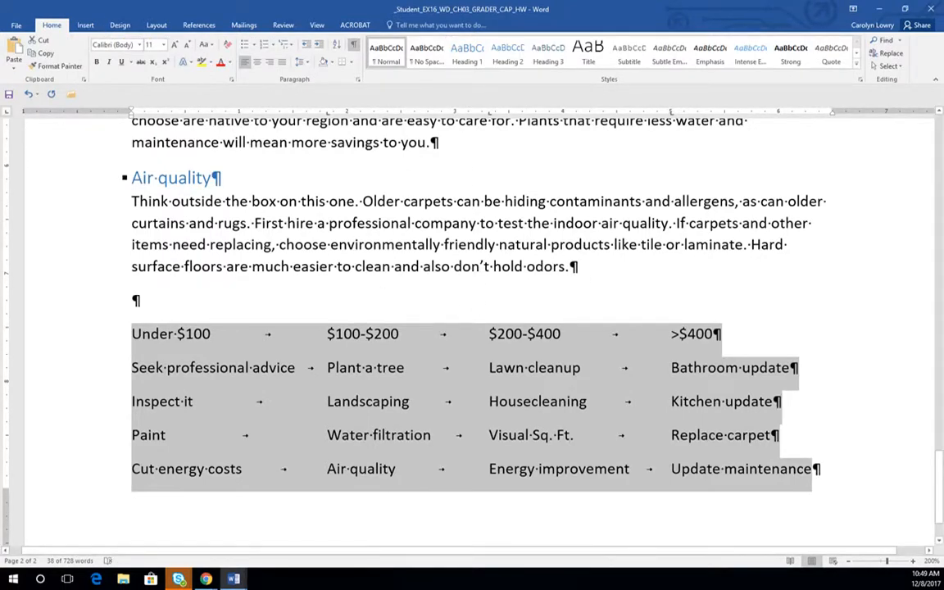
left_click(382, 334)
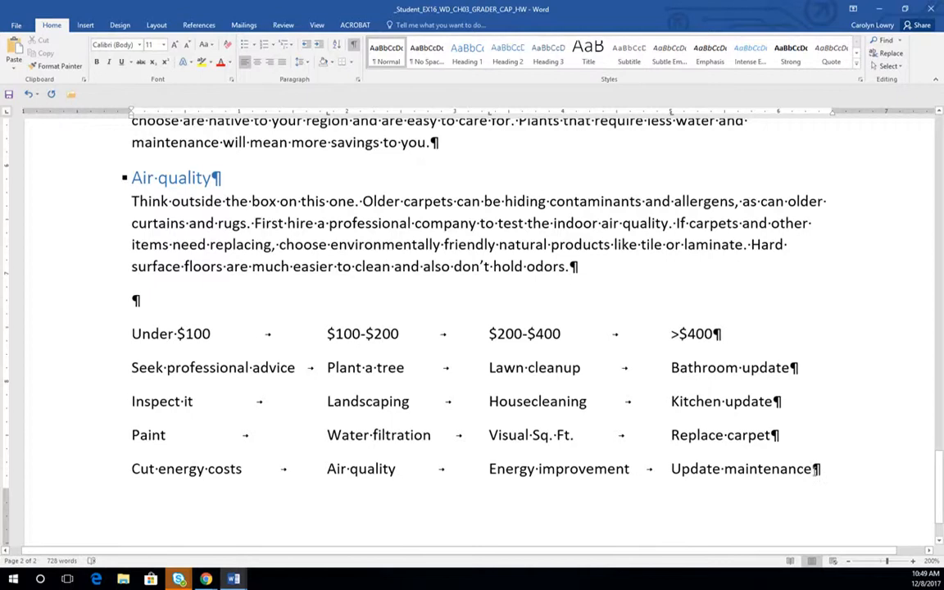
Step: Convert the price list text from "Under $100" to "Update maintenance" into a four-column table, separating the text at tabs
mouse_move(811, 465)
left_mouse_down()
mouse_move(181, 425)
mouse_move(92, 390)
mouse_move(117, 345)
left_mouse_up()
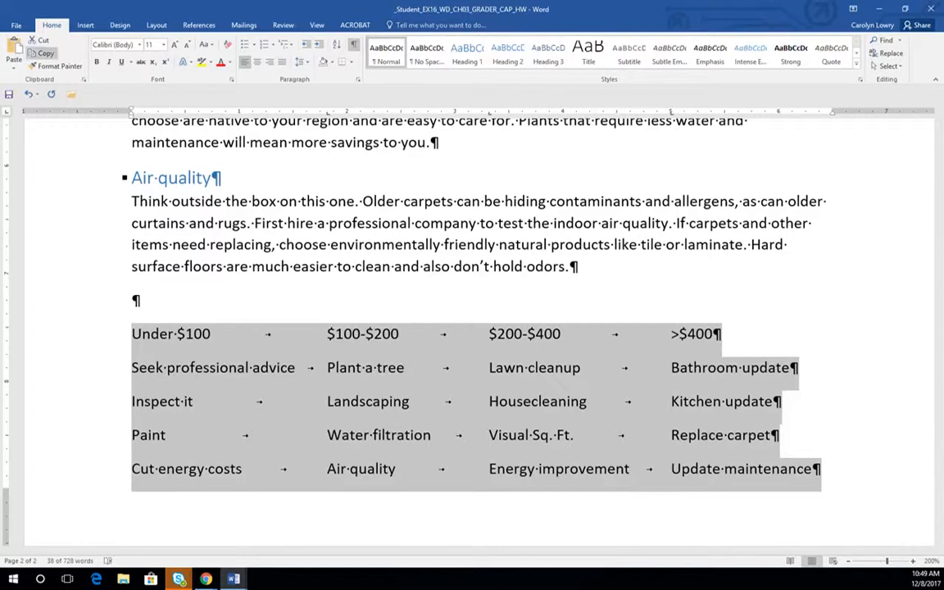
left_click(85, 25)
left_click(90, 59)
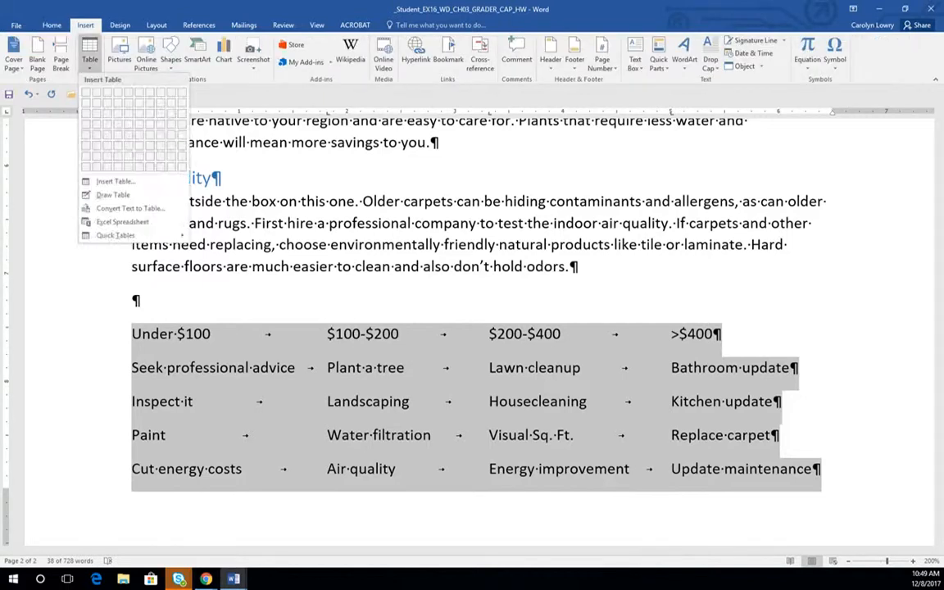
left_click(130, 208)
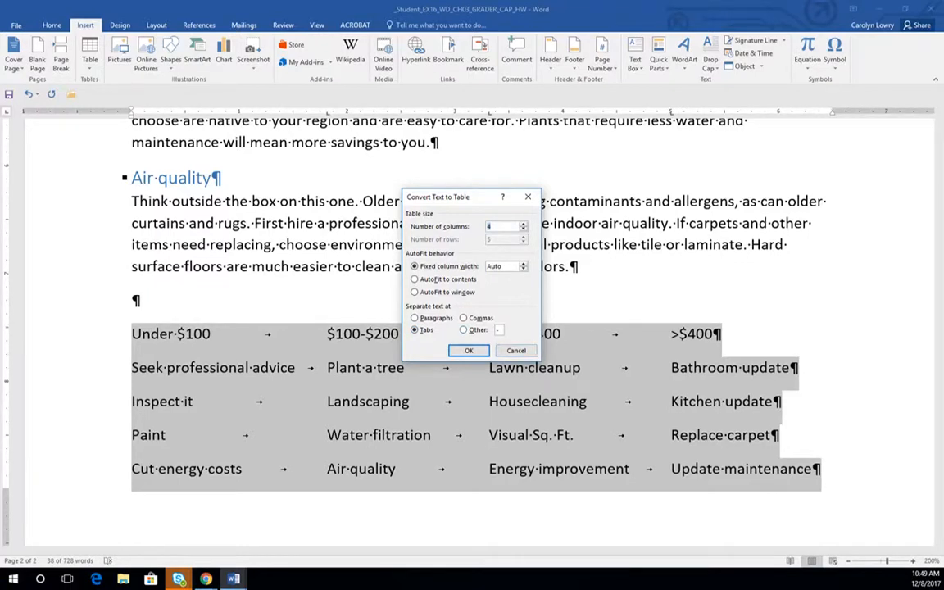
left_click(463, 329)
left_click(415, 329)
left_click(468, 350)
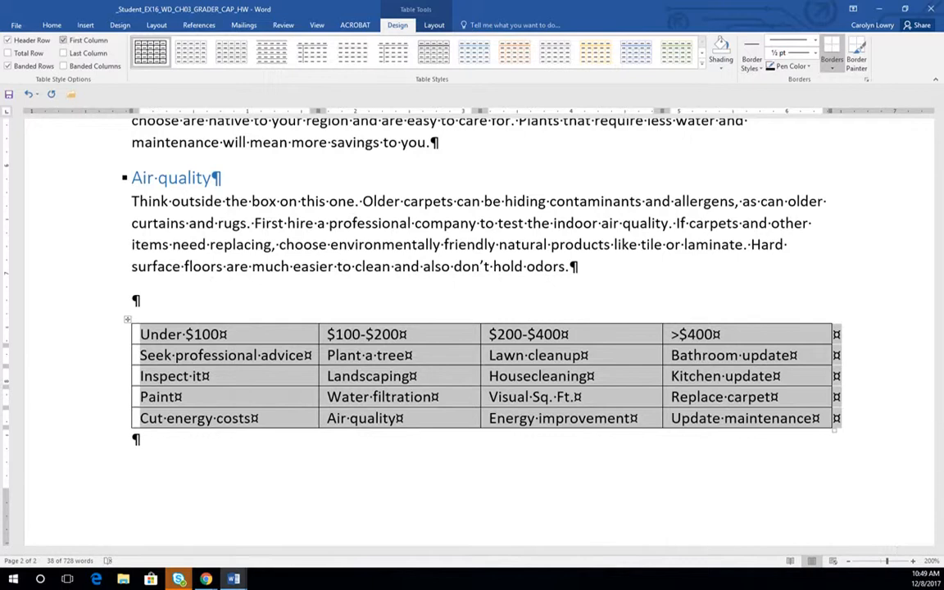
Step: Insert an empty table of four columns and three rows in the blank paragraph above the price table
left_click(135, 298)
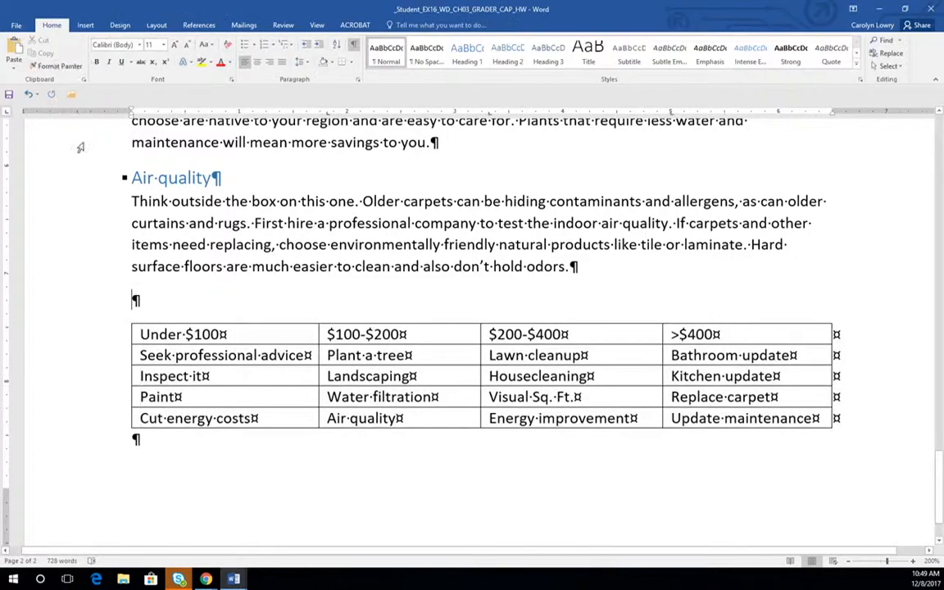
left_click(85, 24)
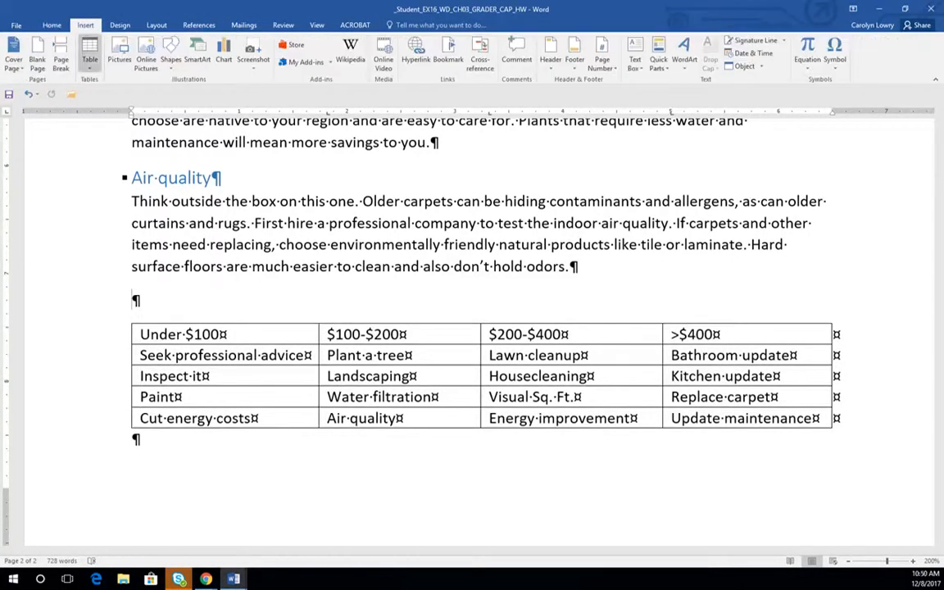
left_click(89, 59)
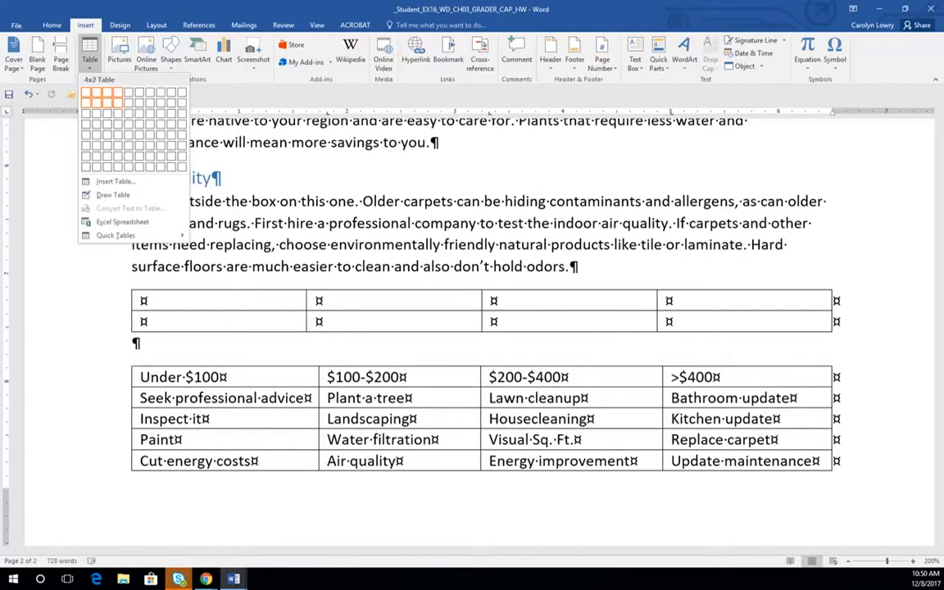
left_click(117, 112)
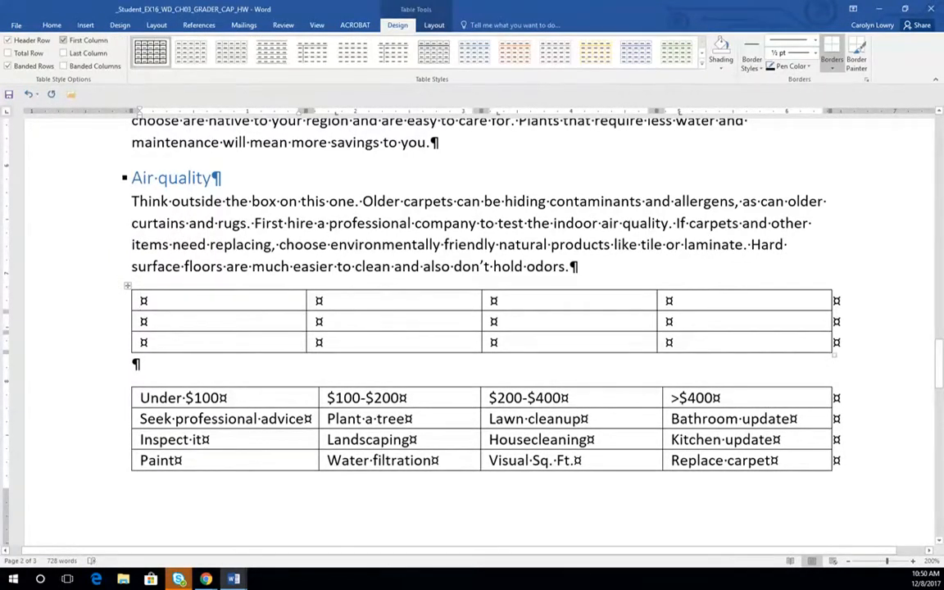
Step: Draw a freehand table between the two existing tables, with three cells in its upper row and one wide cell below
left_click(86, 24)
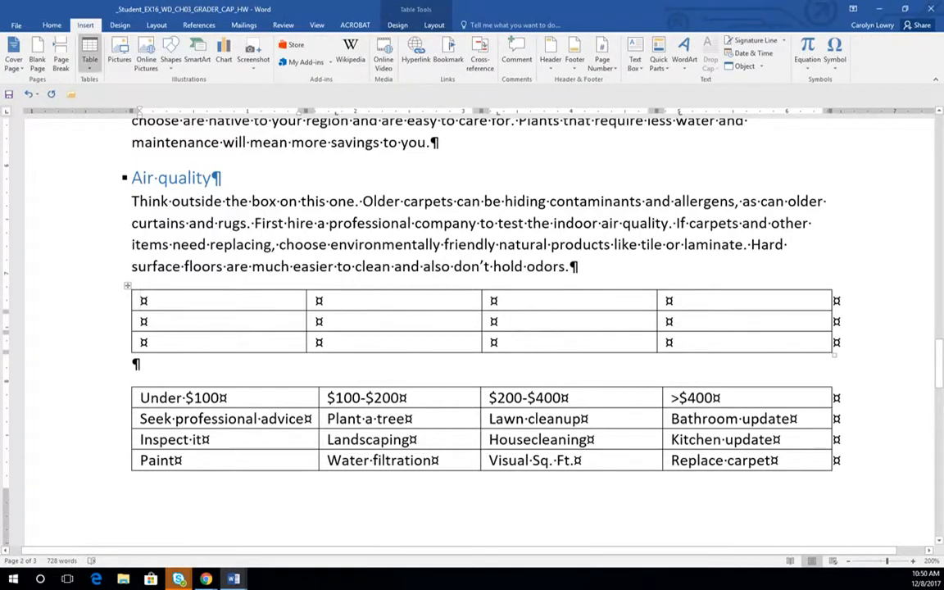
left_click(90, 59)
left_click(106, 192)
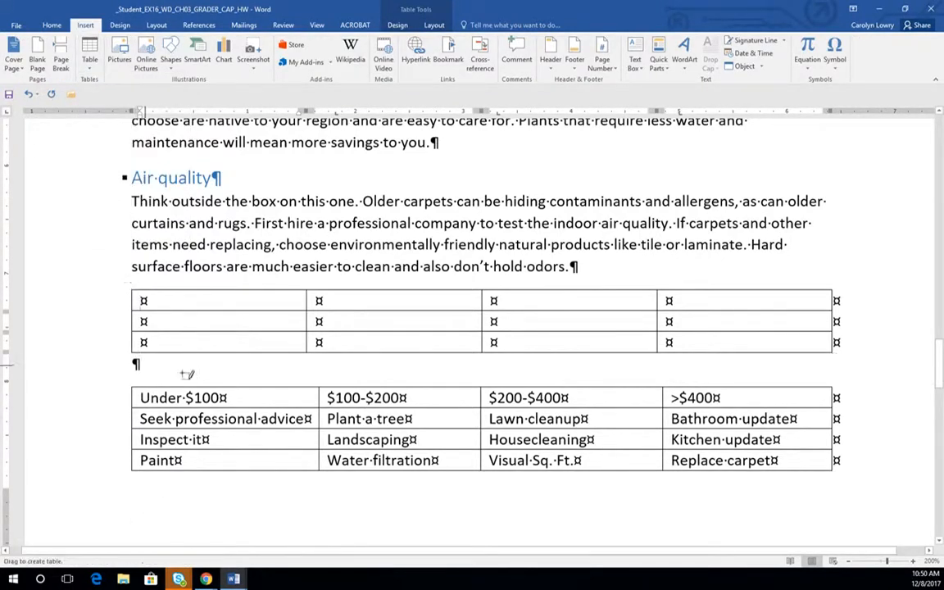
mouse_move(185, 375)
left_mouse_down()
mouse_move(264, 373)
mouse_move(423, 419)
mouse_move(503, 392)
mouse_move(548, 410)
left_mouse_up()
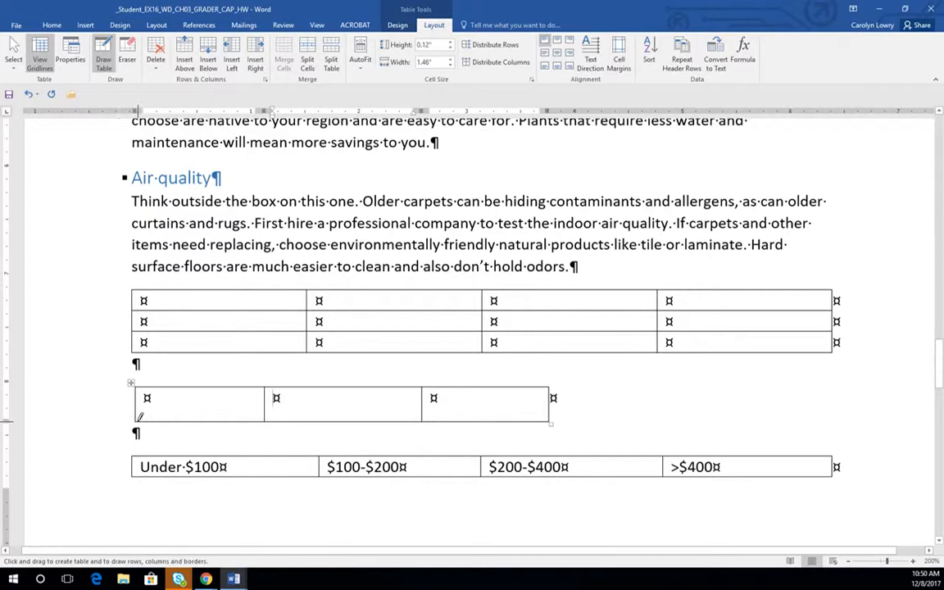
left_click_drag(444, 449, 549, 445)
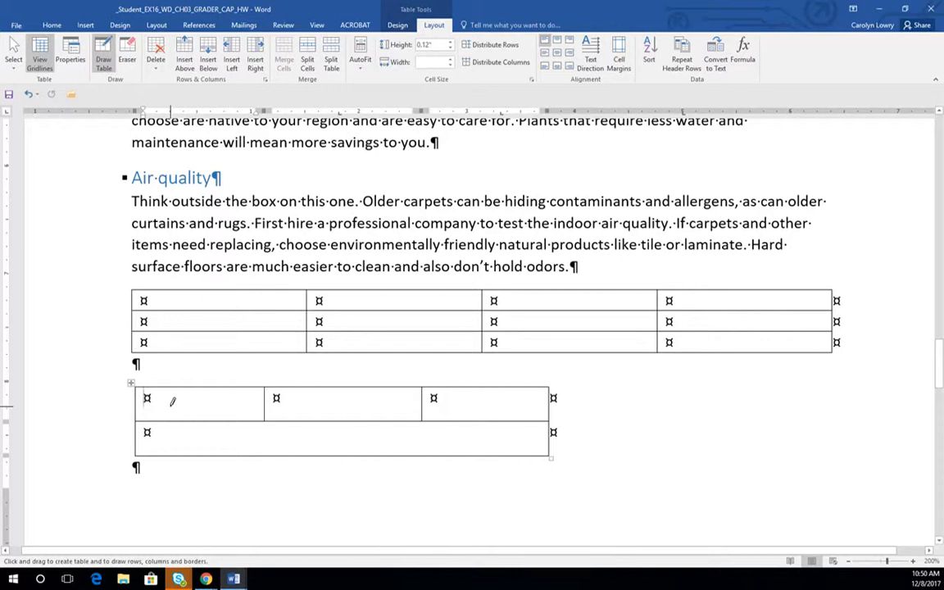
key("Escape")
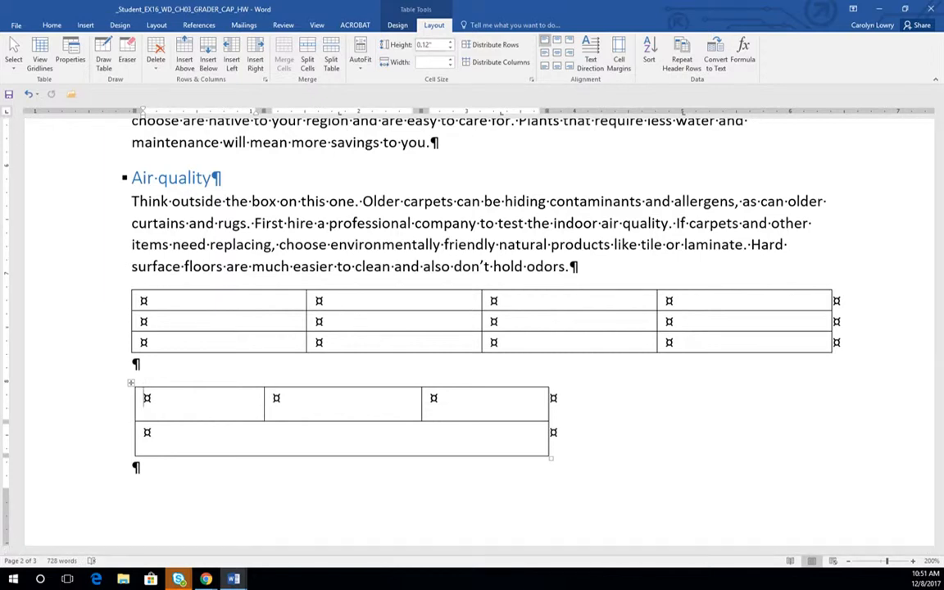
Step: Delete the whole hand-drawn table between the empty table and the price table
left_click(397, 25)
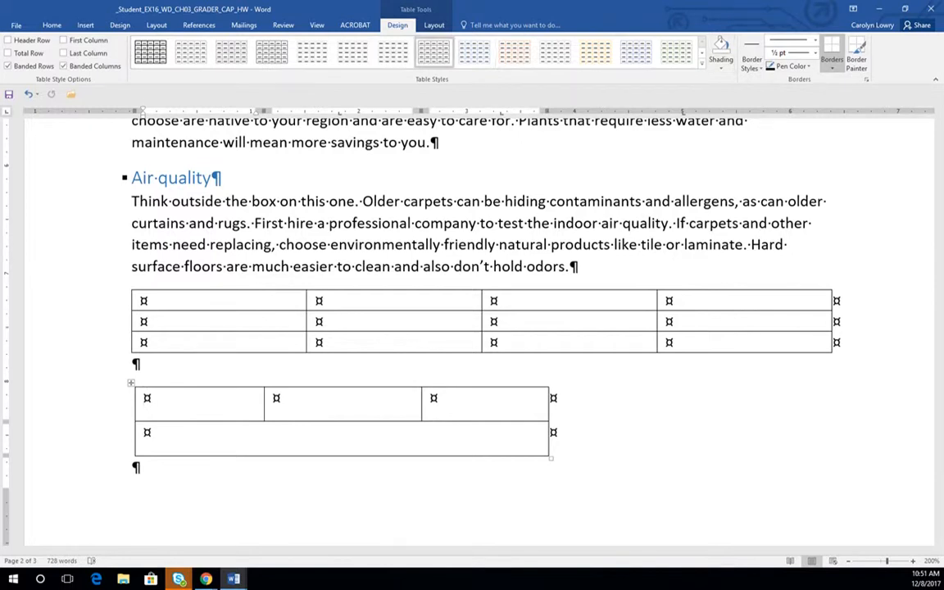
left_click(434, 24)
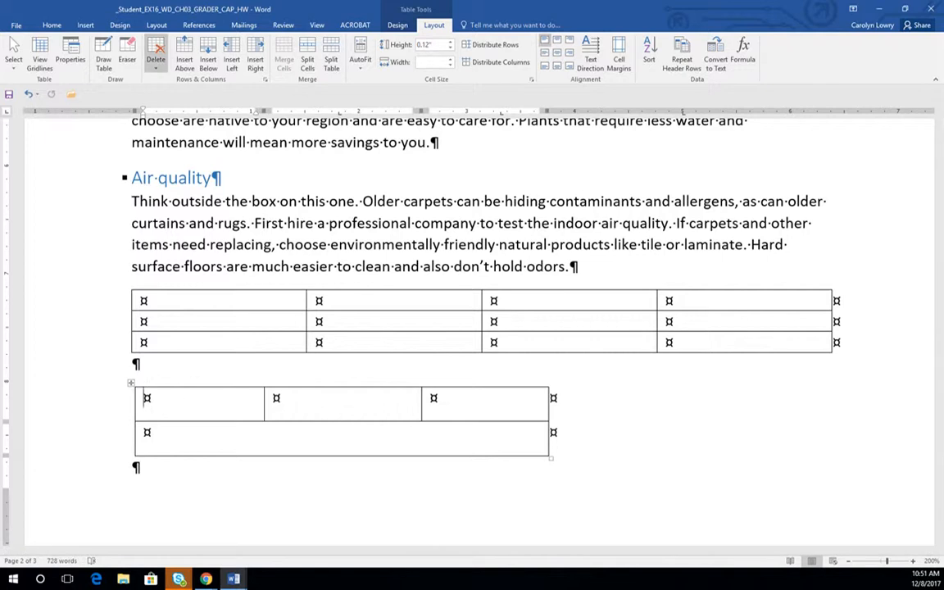
left_click(156, 61)
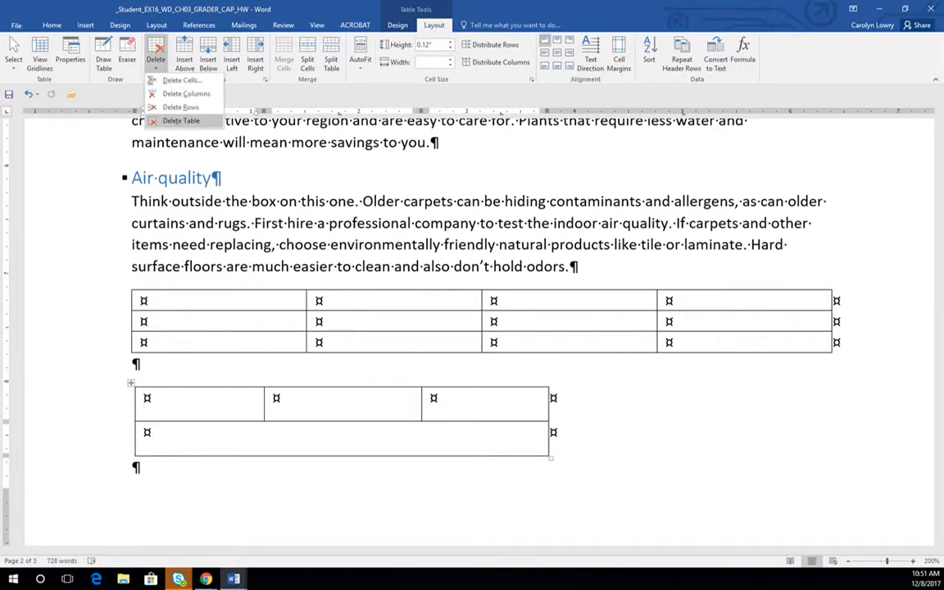
left_click(180, 120)
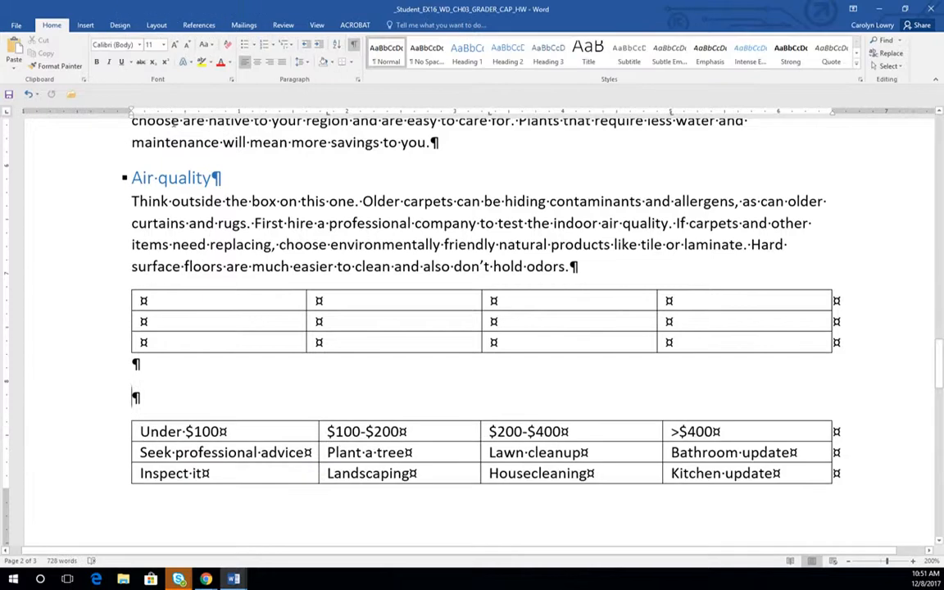
Step: Delete the first row of the empty four-column table below the Air quality paragraph
left_click(126, 308)
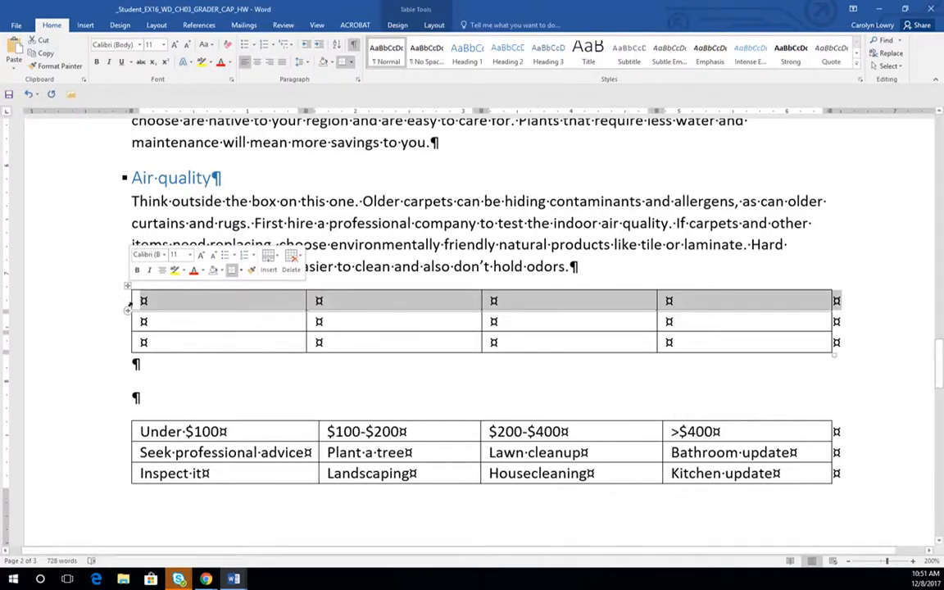
right_click(156, 303)
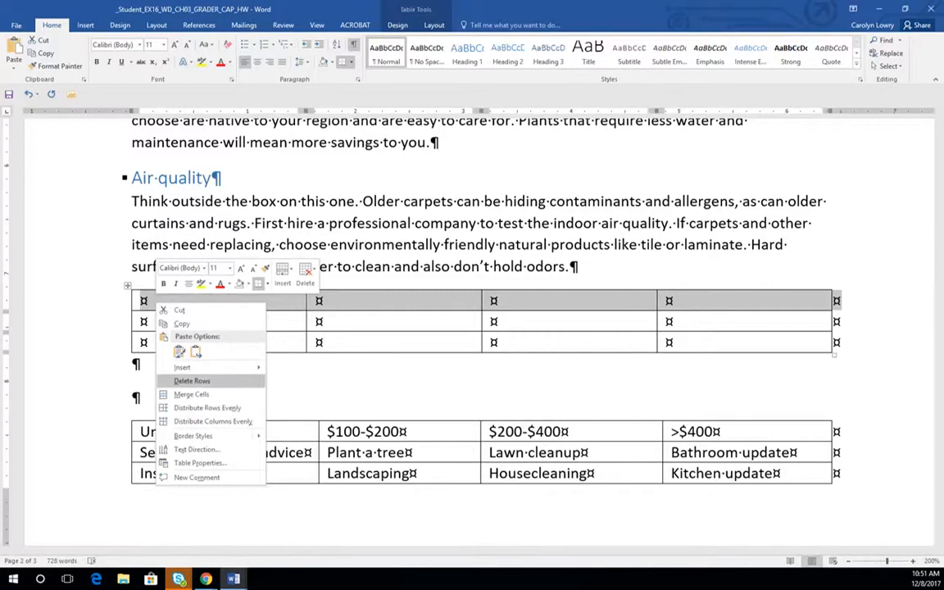
left_click(191, 380)
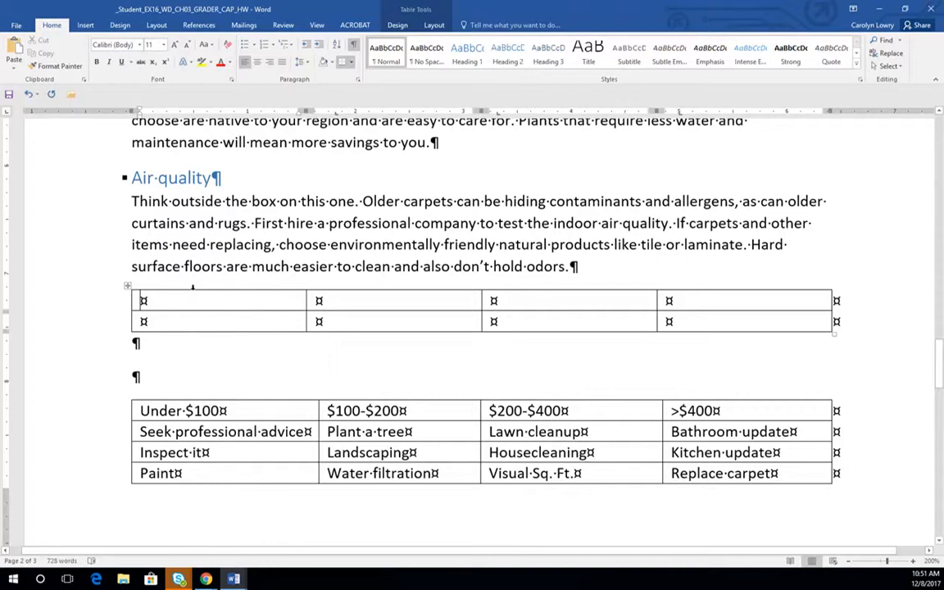
Step: Open the Borders and Shading settings for the whole empty table through its Table Properties and examine the border and apply-to options
left_click(193, 287)
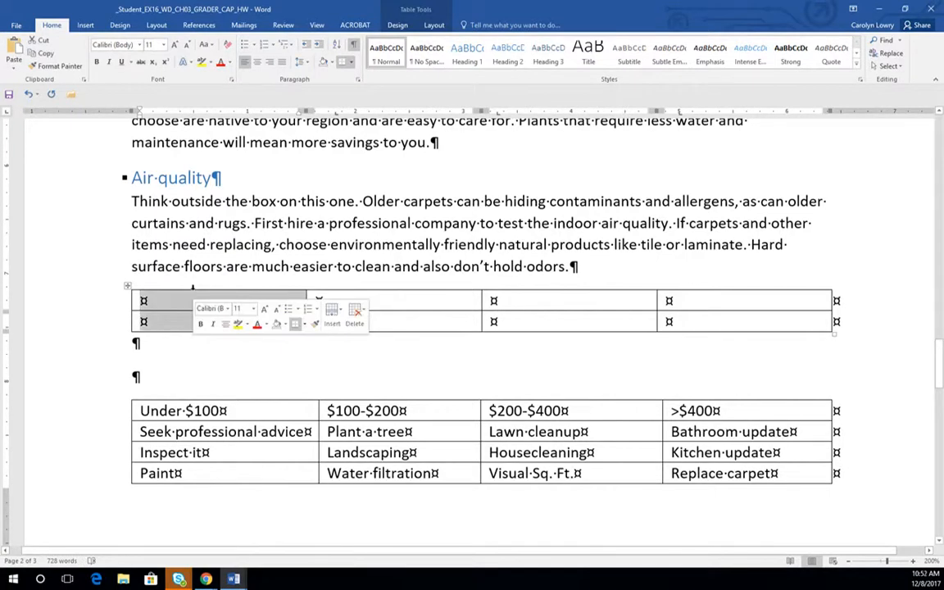
left_click(127, 287)
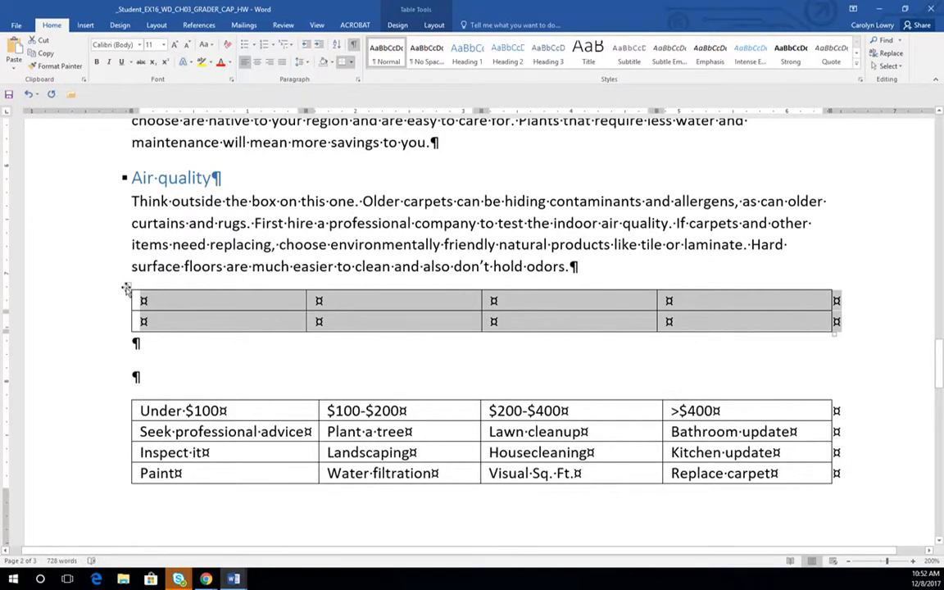
right_click(127, 286)
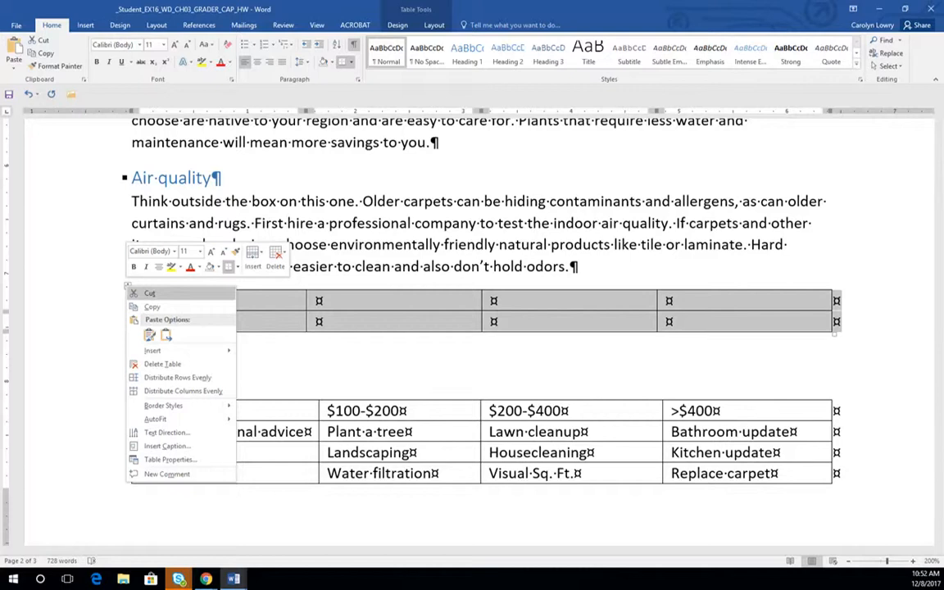
left_click(171, 460)
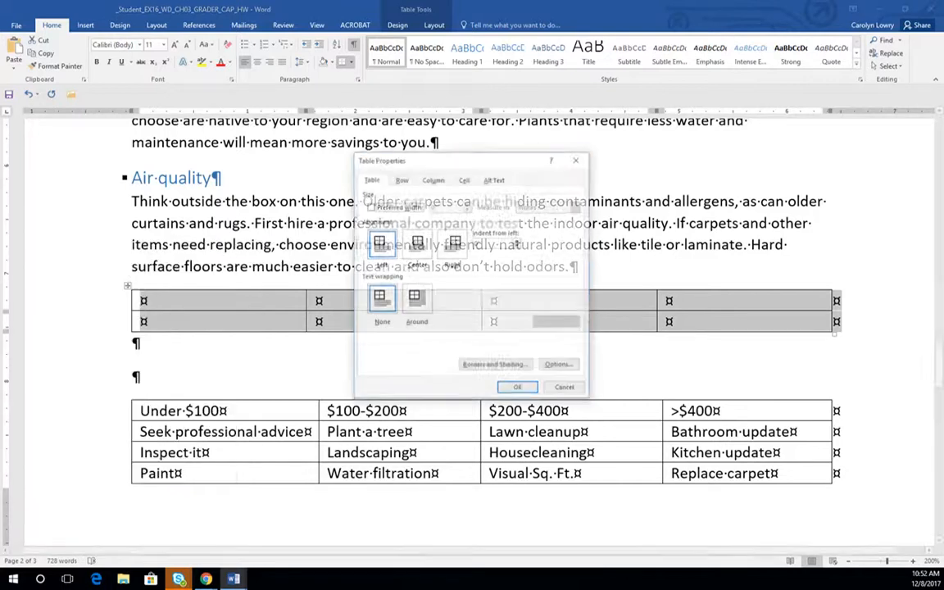
left_click_drag(459, 160, 387, 152)
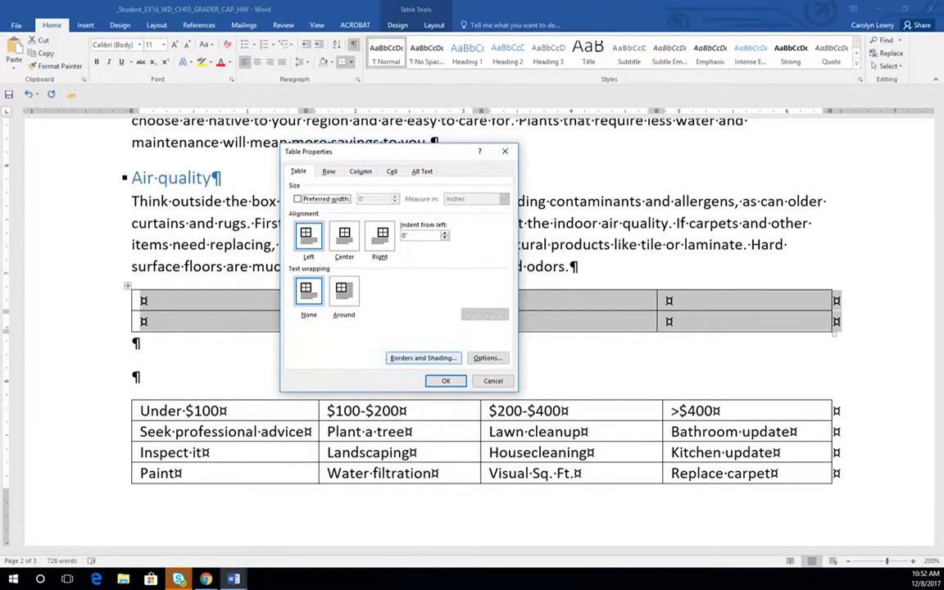
left_click(422, 358)
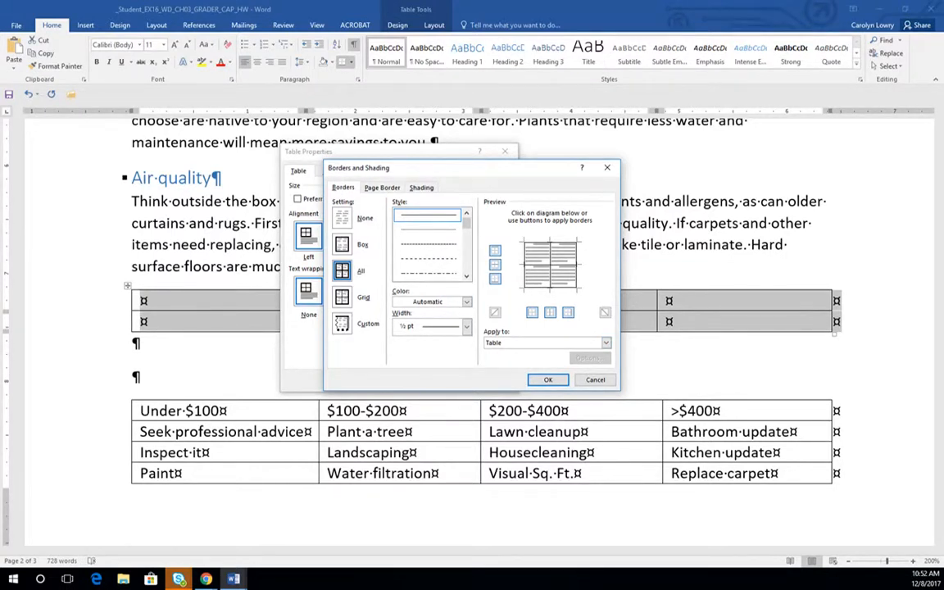
left_click(605, 342)
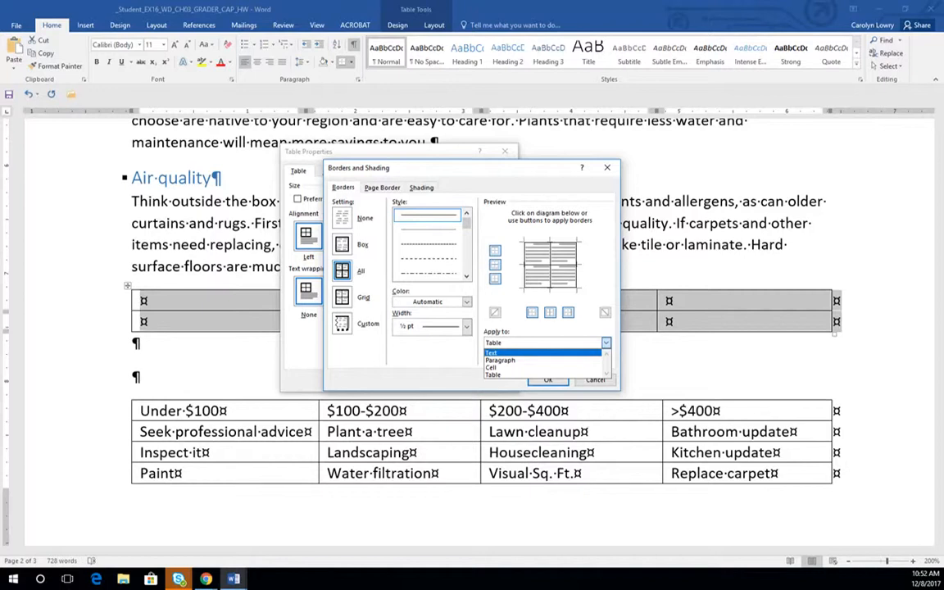
left_click(605, 342)
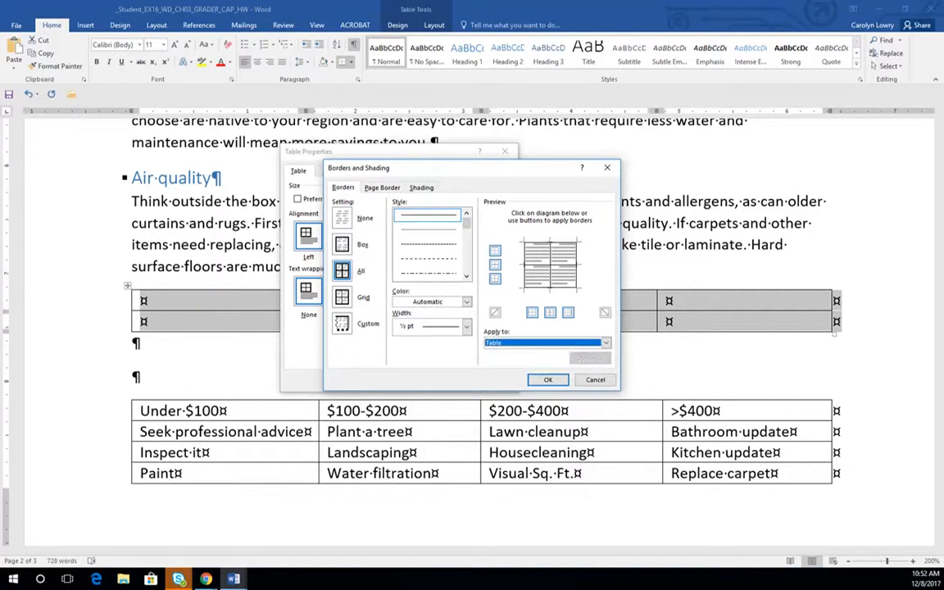
left_click(467, 302)
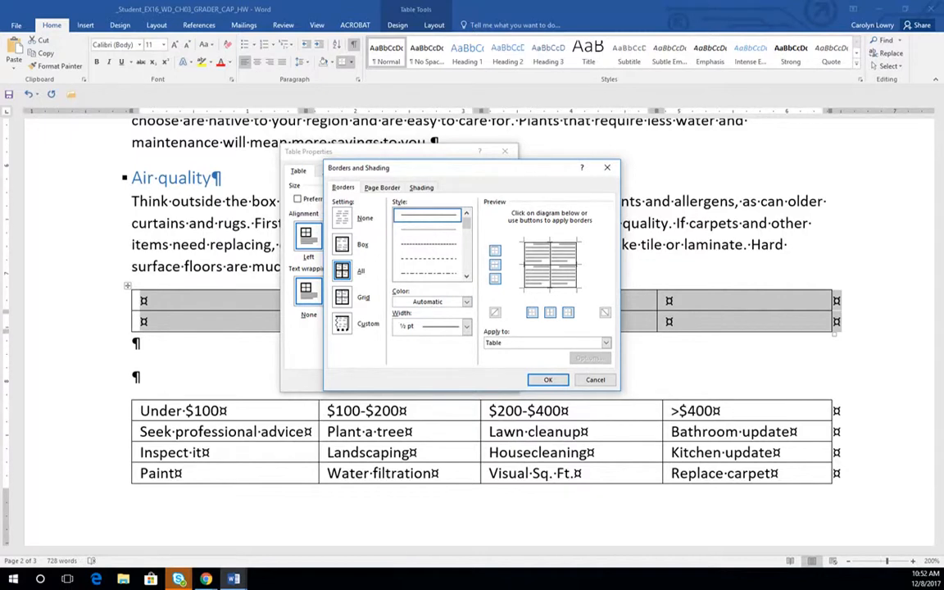
Step: Apply a Box border to the whole empty table, trying a 2 ¼ pt width before choosing a thick grey solid line style
left_click(341, 244)
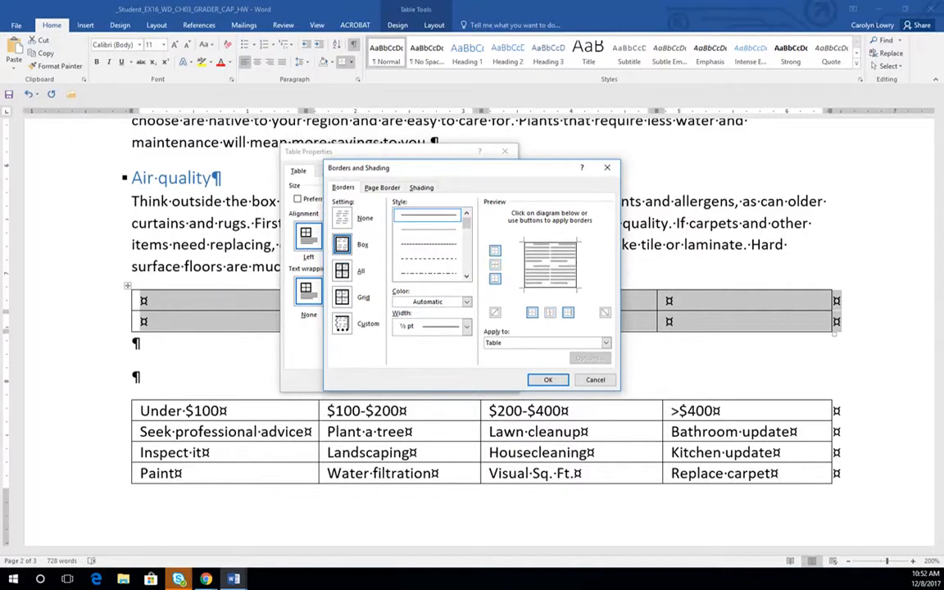
left_click(466, 326)
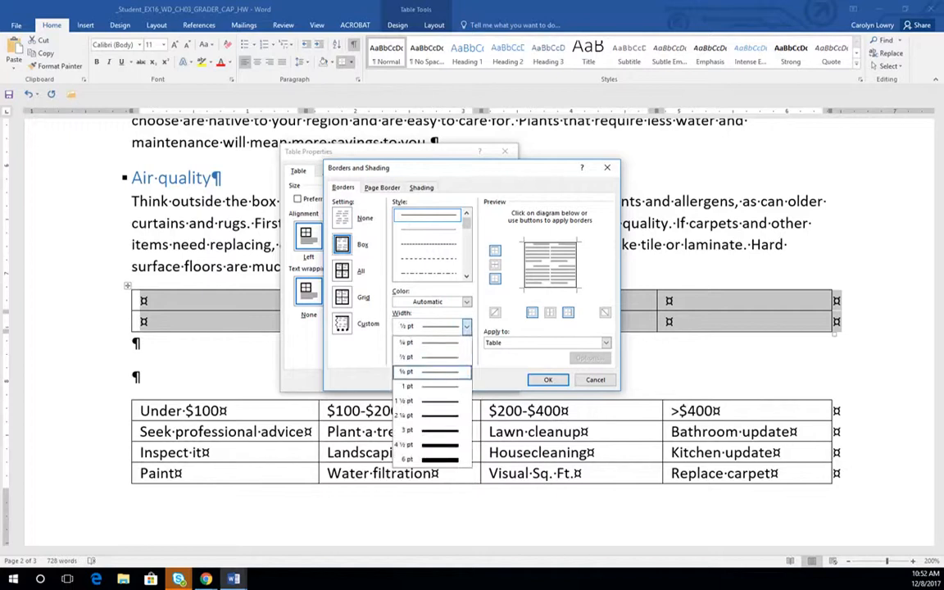
left_click(431, 415)
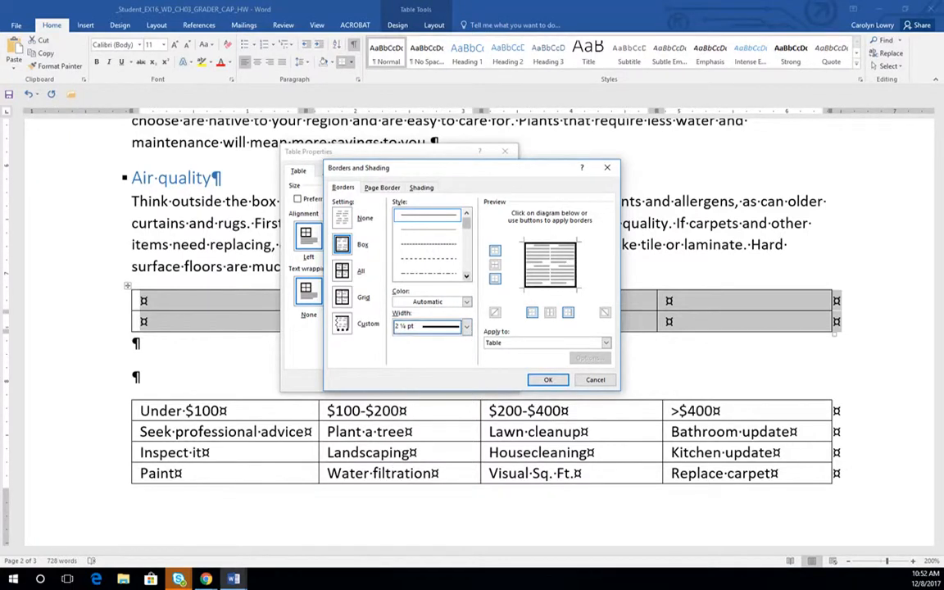
left_click(466, 276)
left_click(466, 276)
left_click(466, 276)
left_click(427, 273)
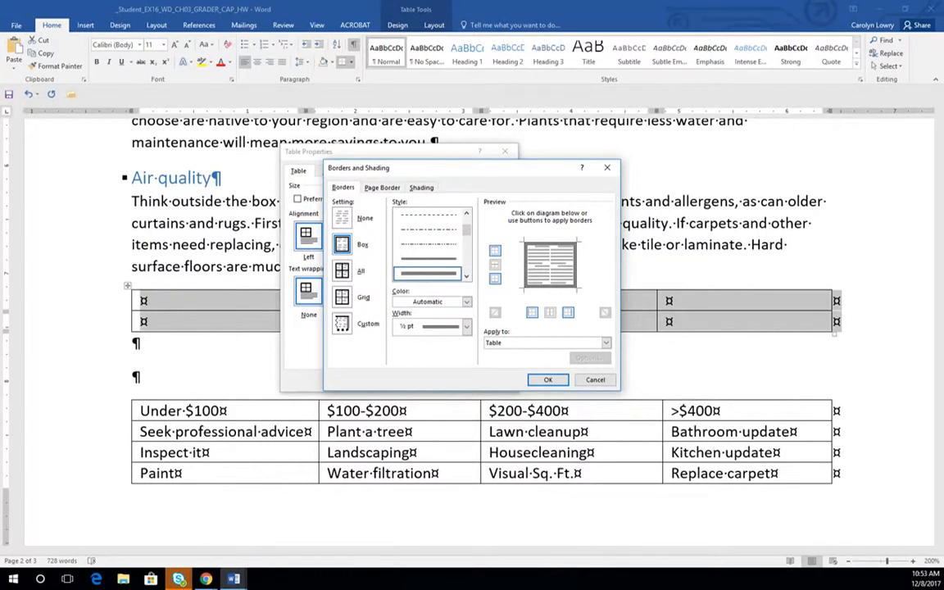
left_click(548, 380)
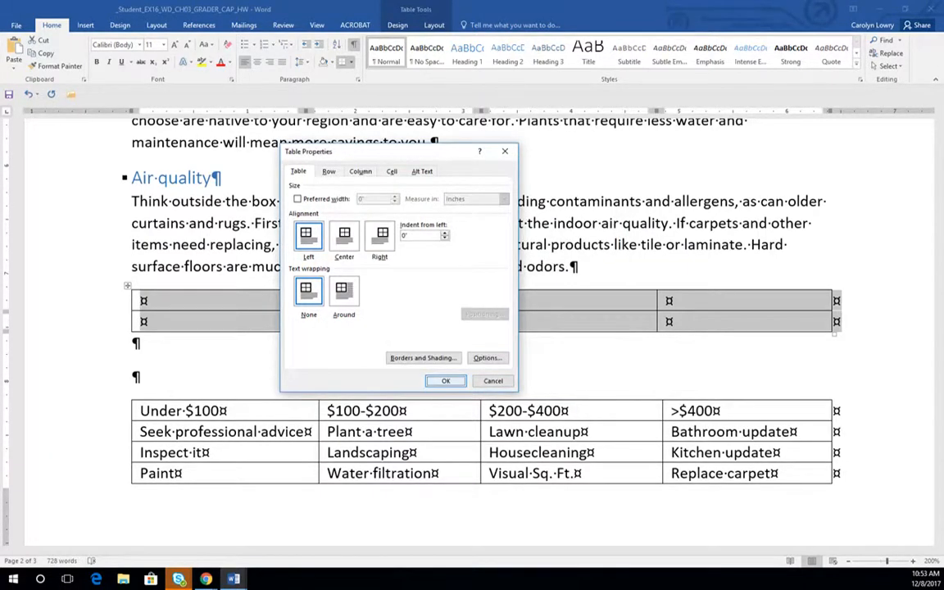
left_click(445, 380)
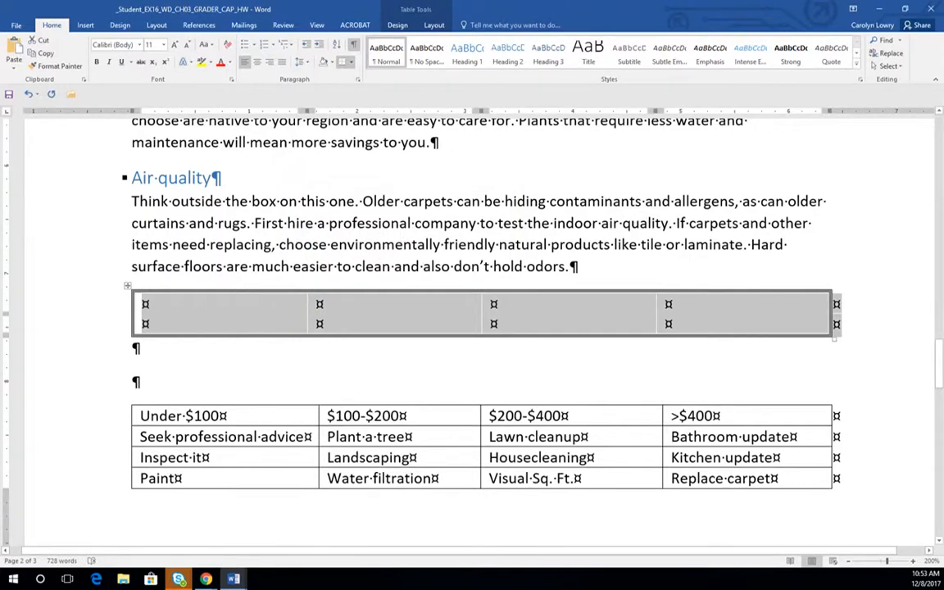
left_click(472, 390)
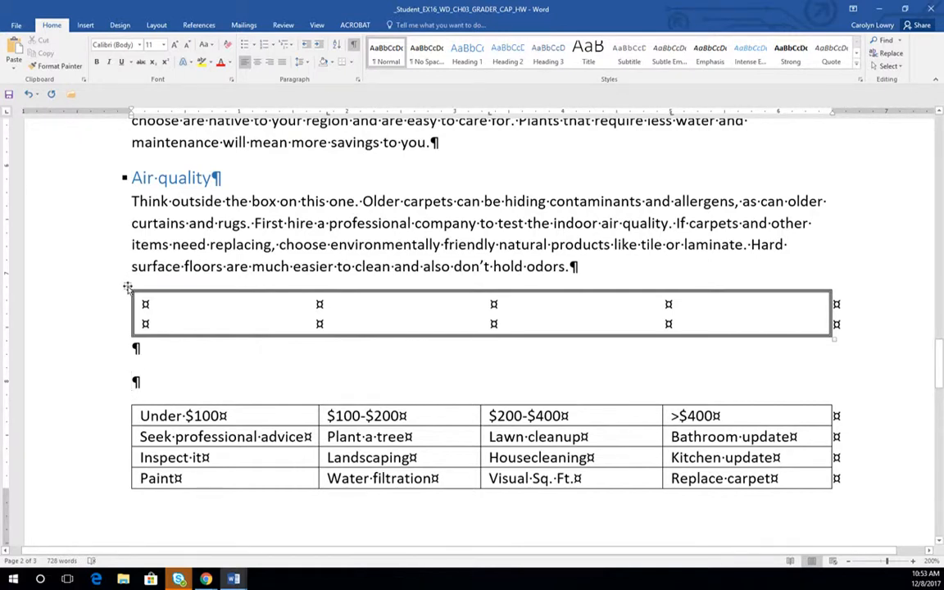
Step: Remove all borders from the empty table below the Air quality paragraph
left_click(127, 287)
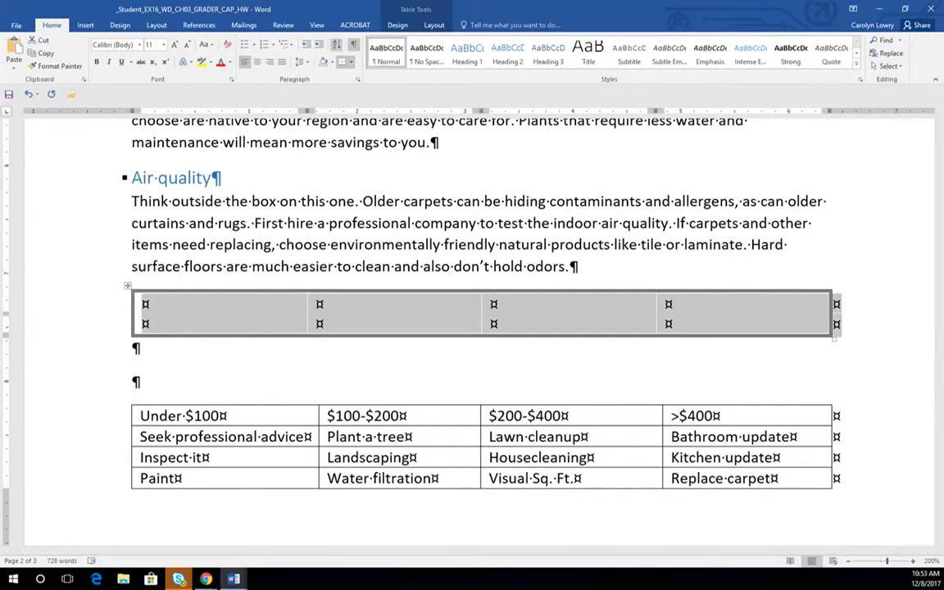
left_click(350, 62)
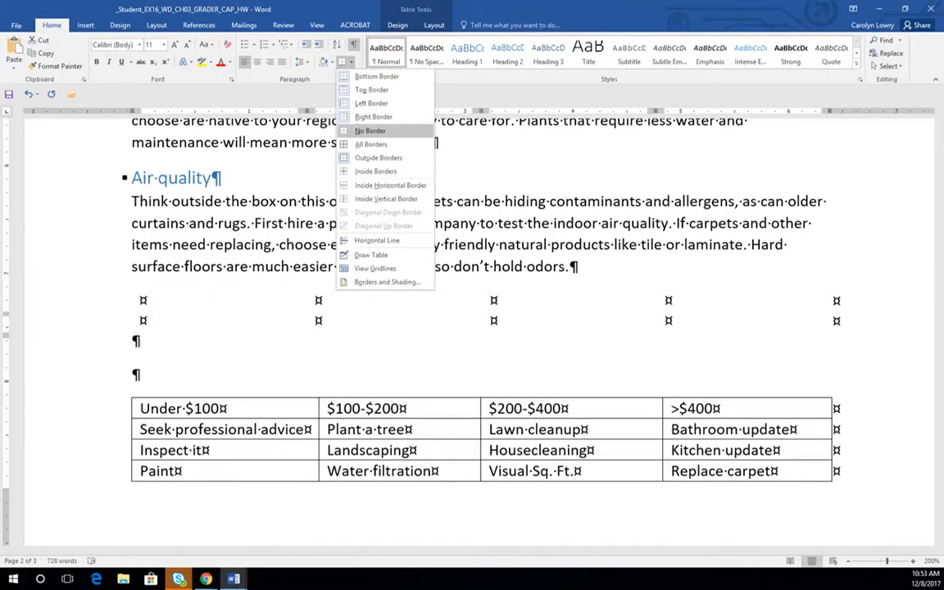
left_click(358, 131)
left_click(306, 356)
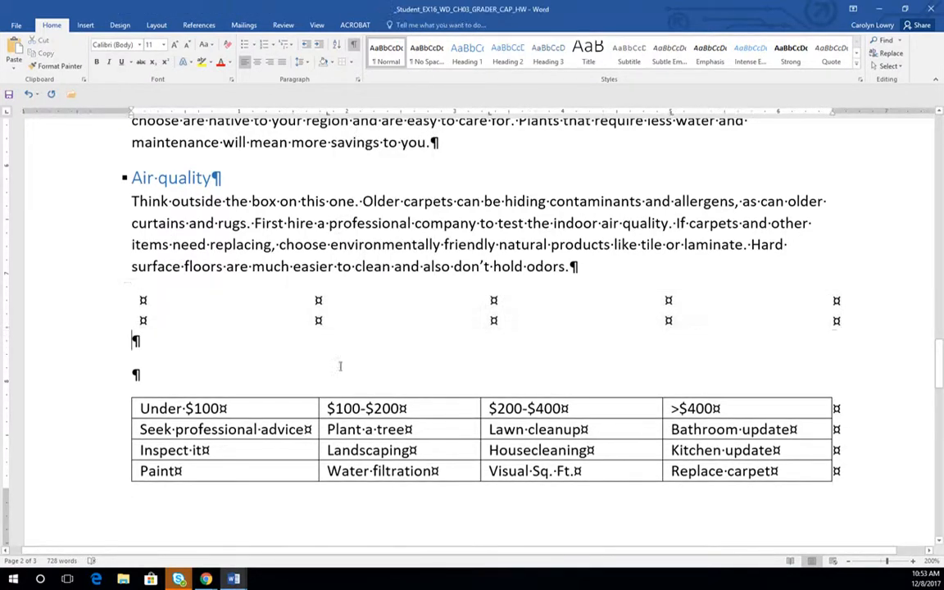
Step: Hide the formatting marks to view the borderless table without them, and show the marks again
left_click(239, 308)
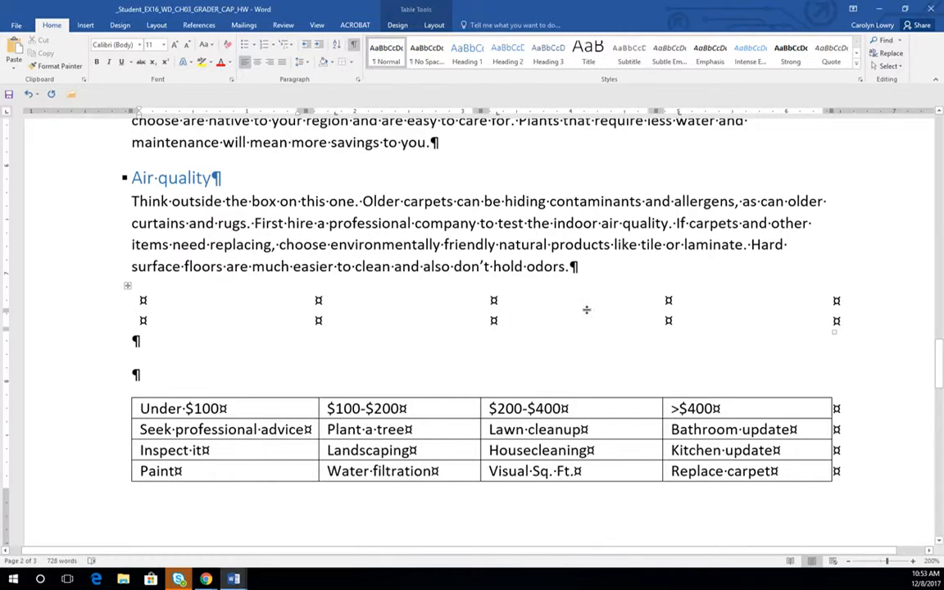
key("ctrl+shift+8")
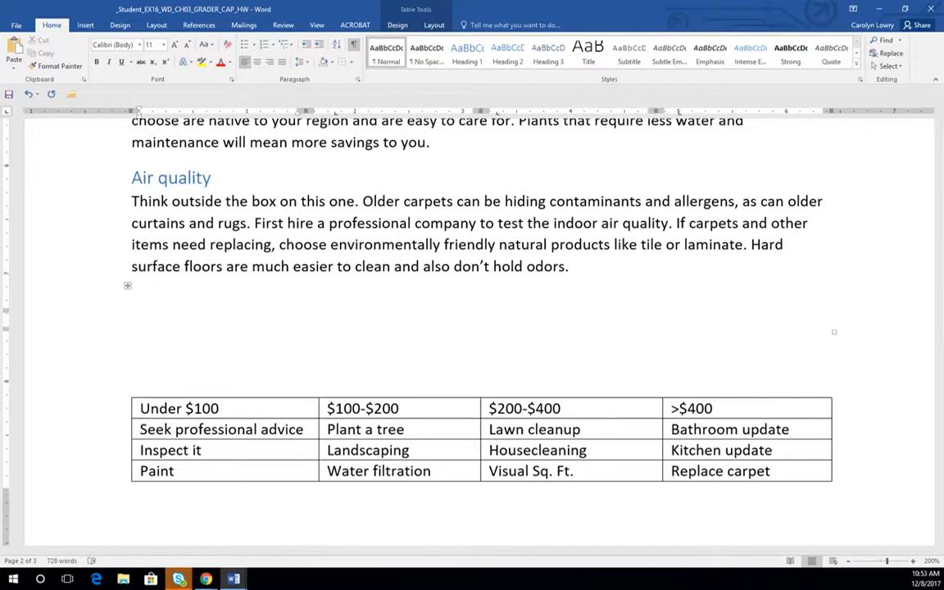
key("ctrl+shift+8")
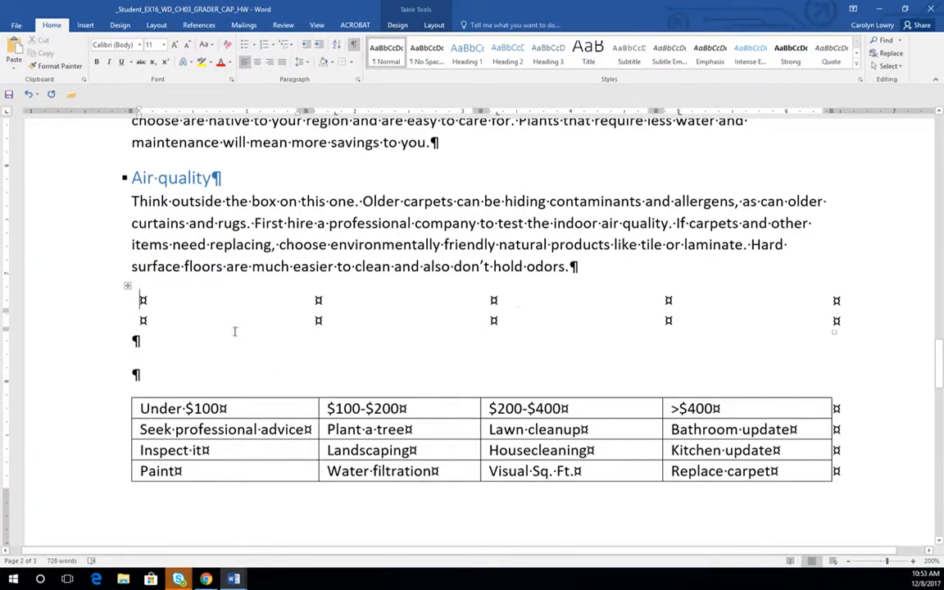
Step: Delete all rows of the borderless table and remove one blank paragraph above the price table
left_click(127, 286)
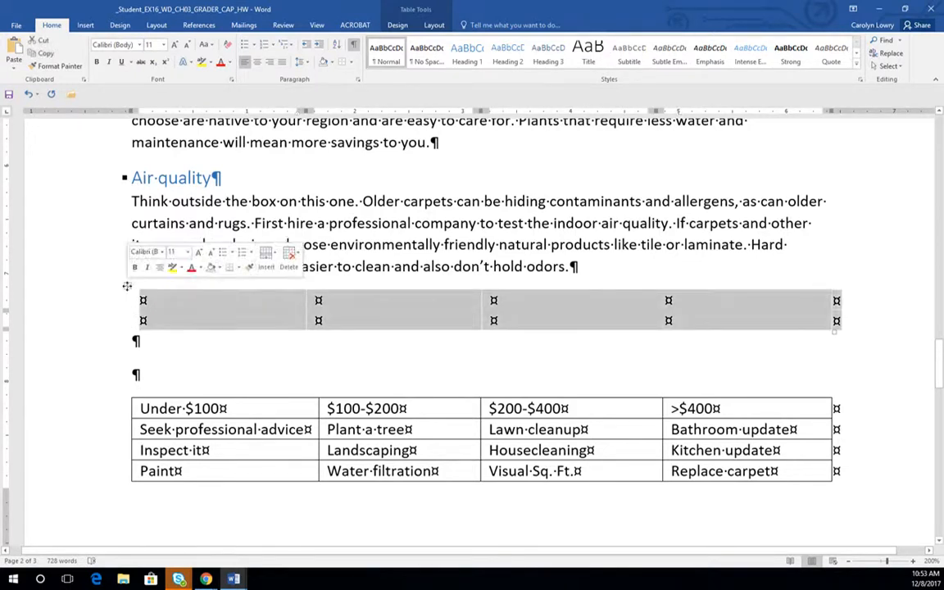
left_click(434, 25)
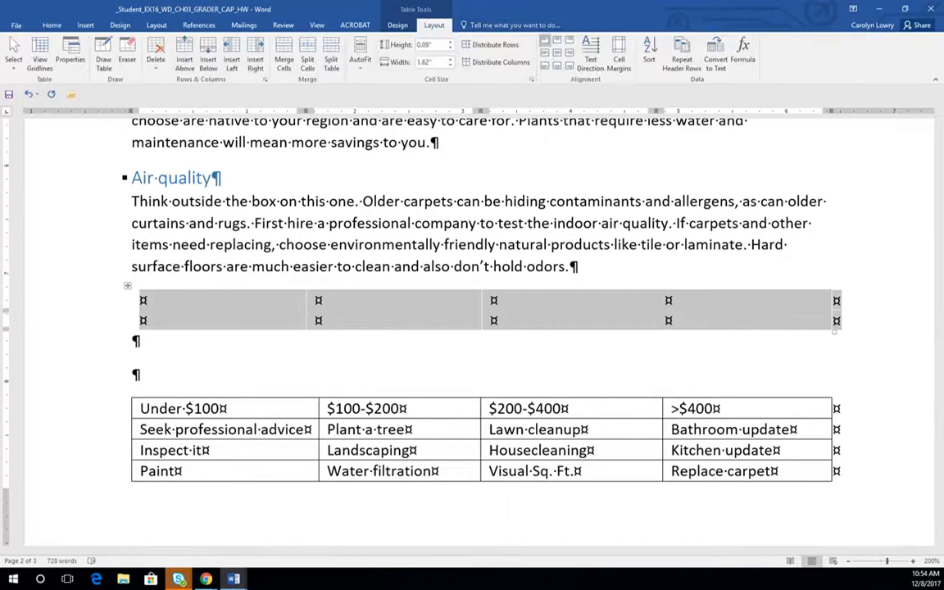
left_click(155, 54)
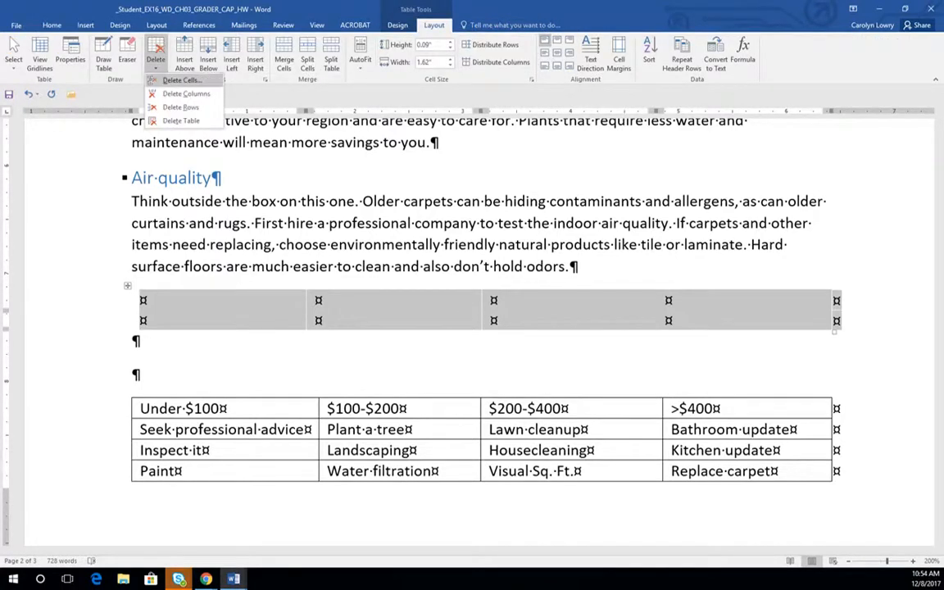
left_click(163, 110)
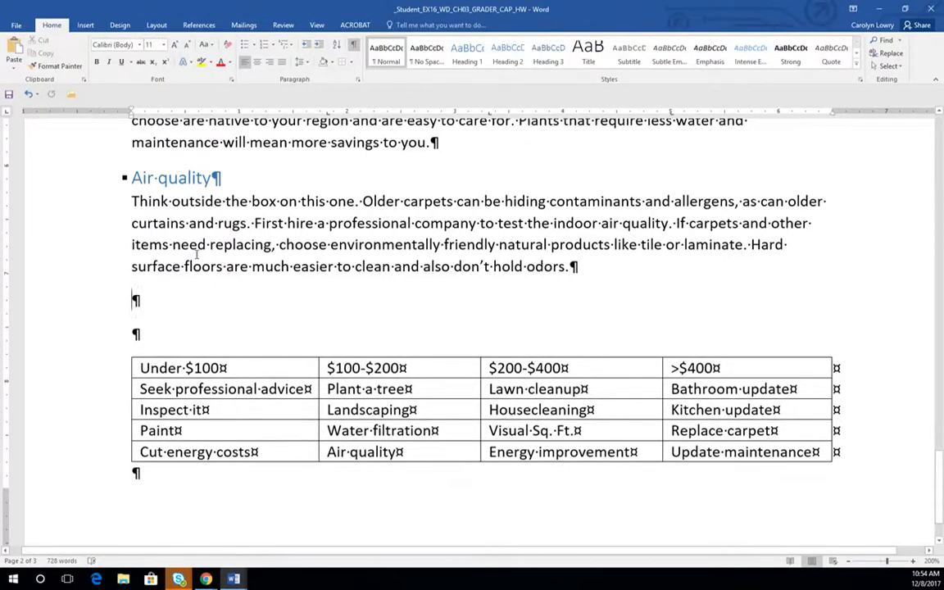
key("Delete")
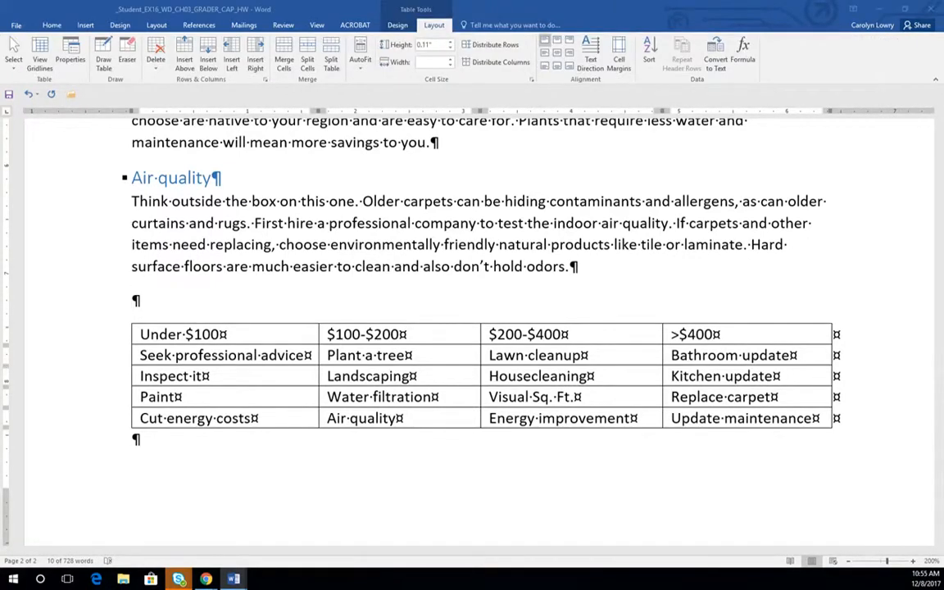
Step: Insert a blank row above the price table's first row
left_click(141, 333)
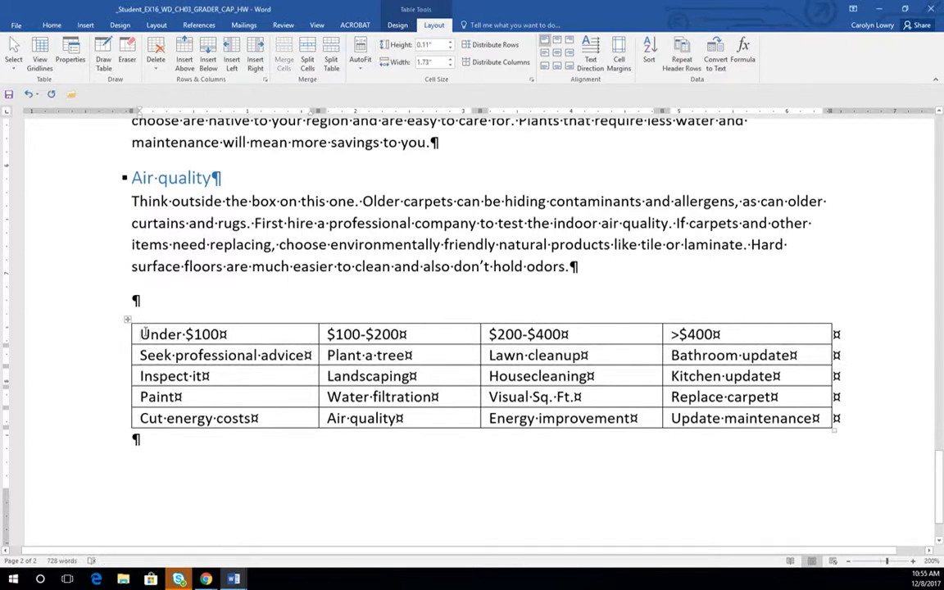
left_click(184, 56)
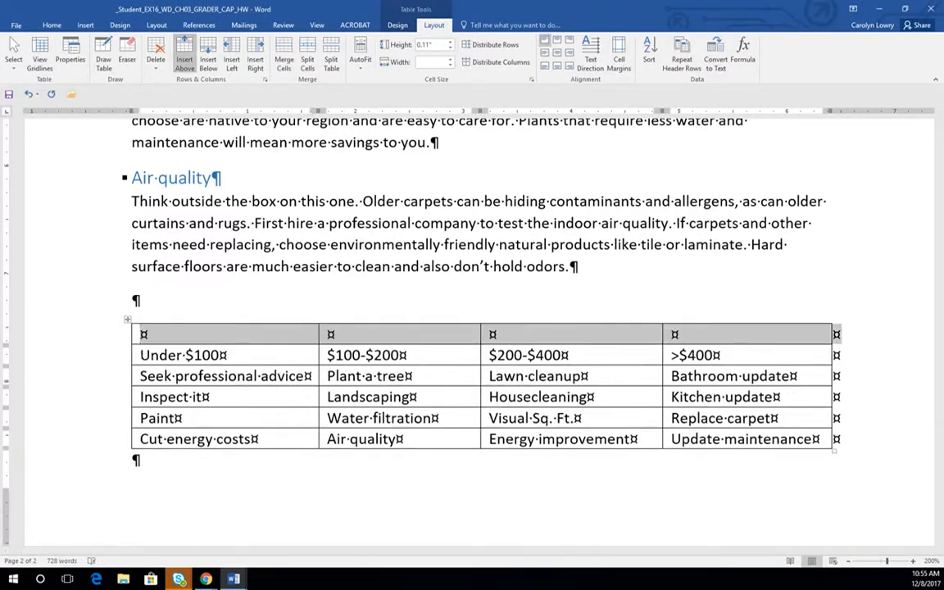
Step: Merge the four cells of the price table's blank top row into one cell
left_click(141, 334)
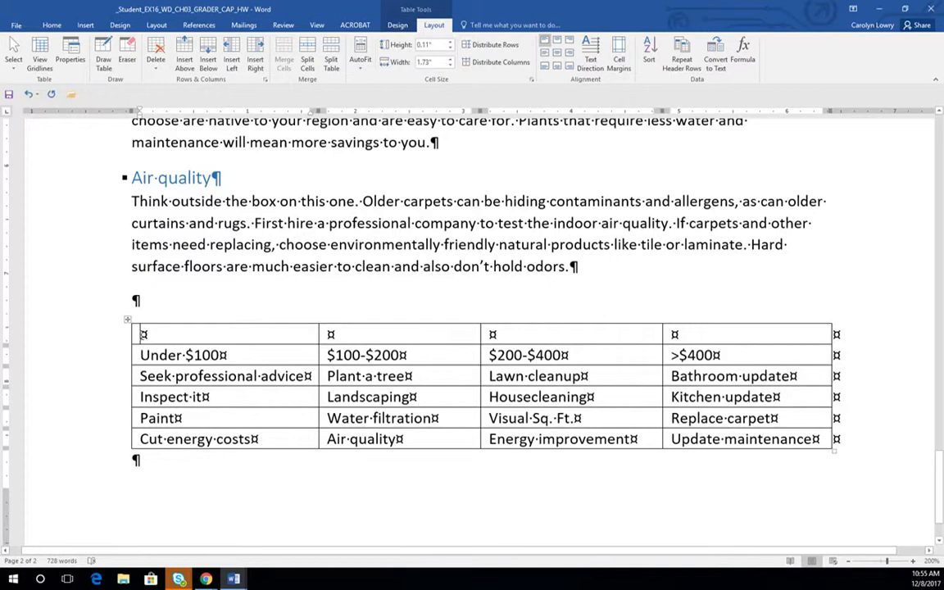
left_click_drag(141, 333, 695, 333)
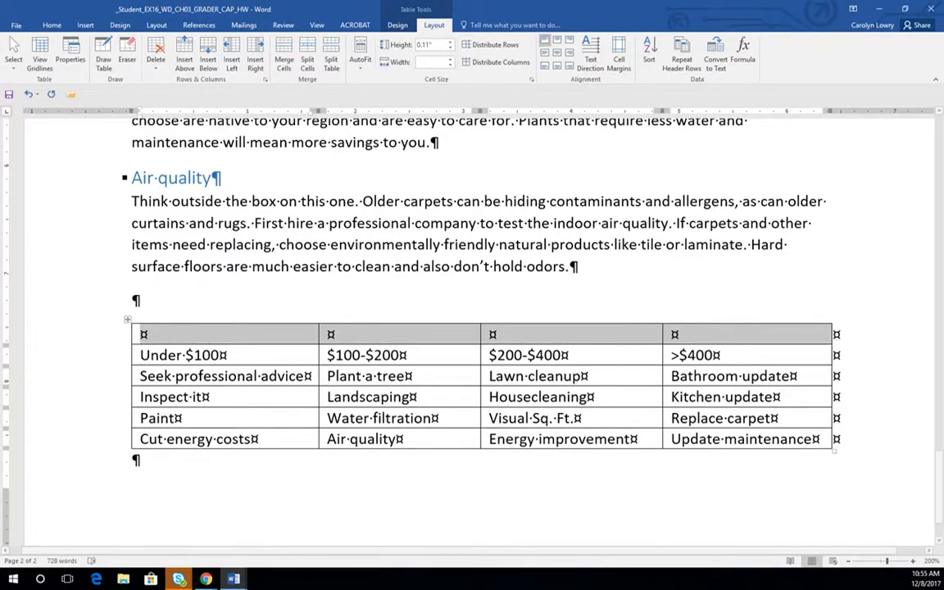
left_click(284, 58)
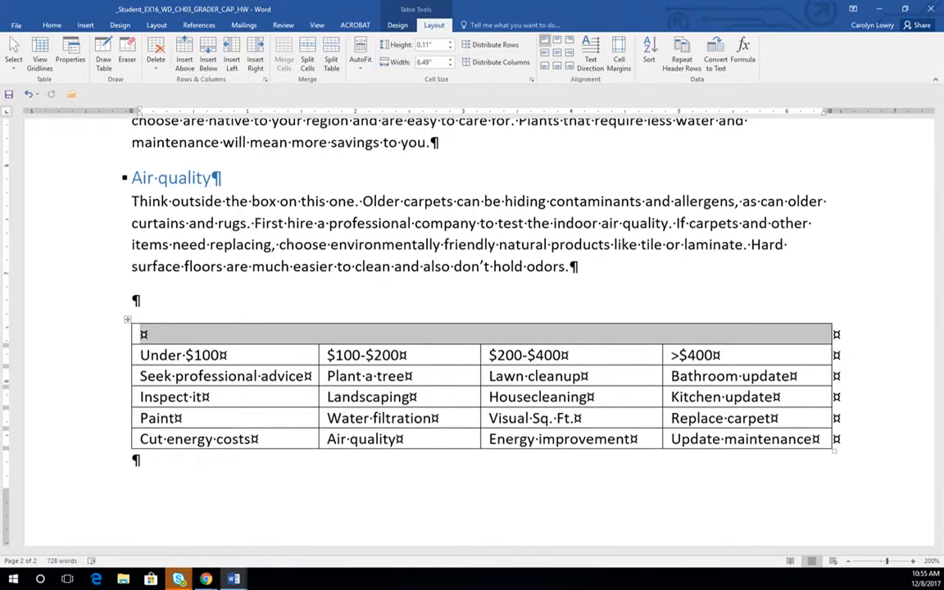
Step: Split the merged top cell into 4 columns and 1 row, and undo both the split and the merge
left_click(307, 62)
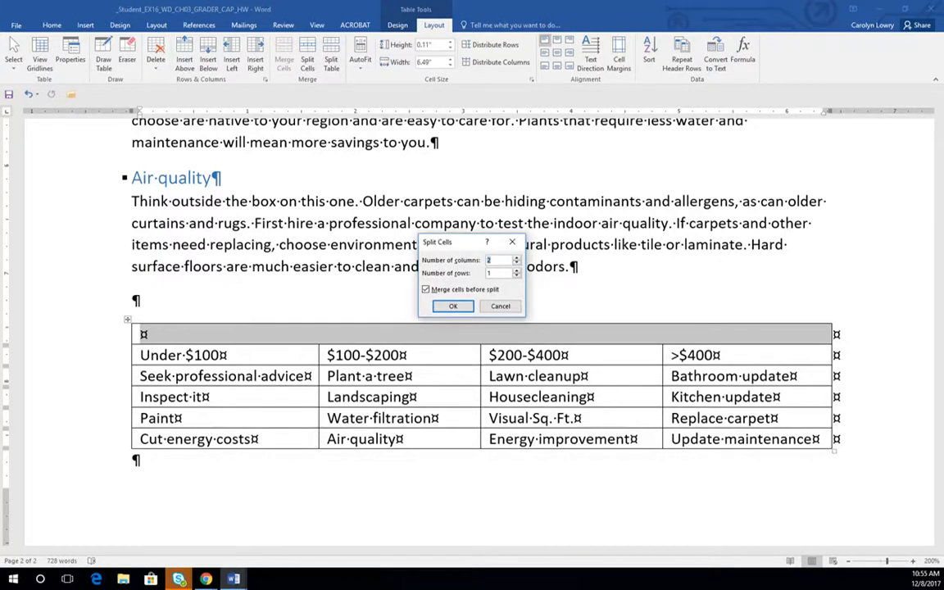
type("4")
left_click(452, 306)
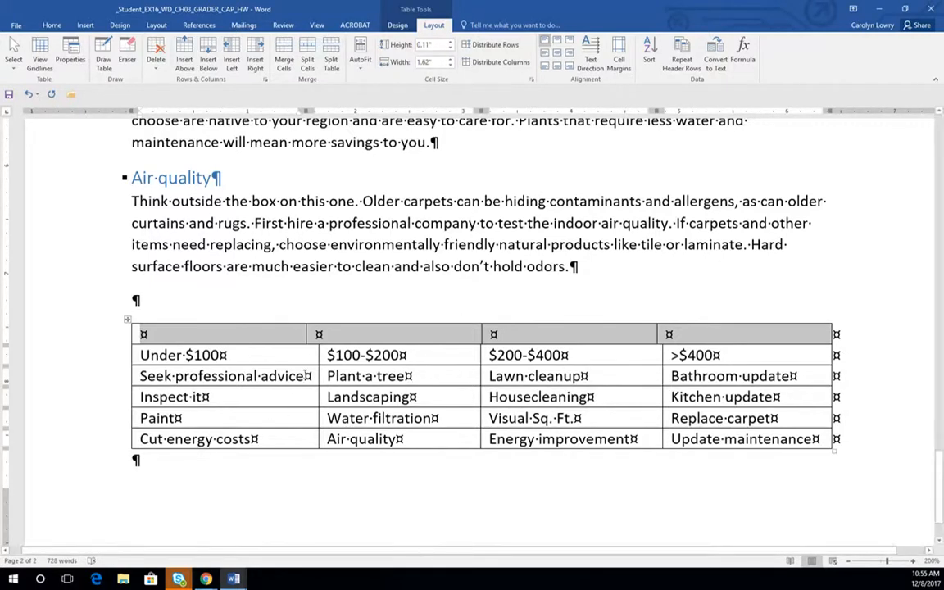
key("ctrl+z")
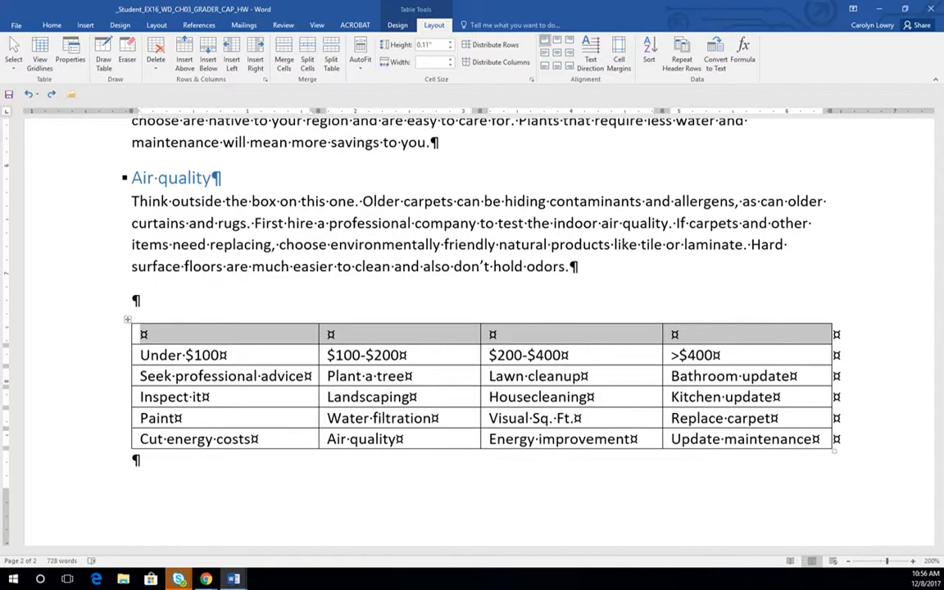
Step: Delete the blank four-cell row at the top of the price table
left_click(113, 338)
left_click(156, 57)
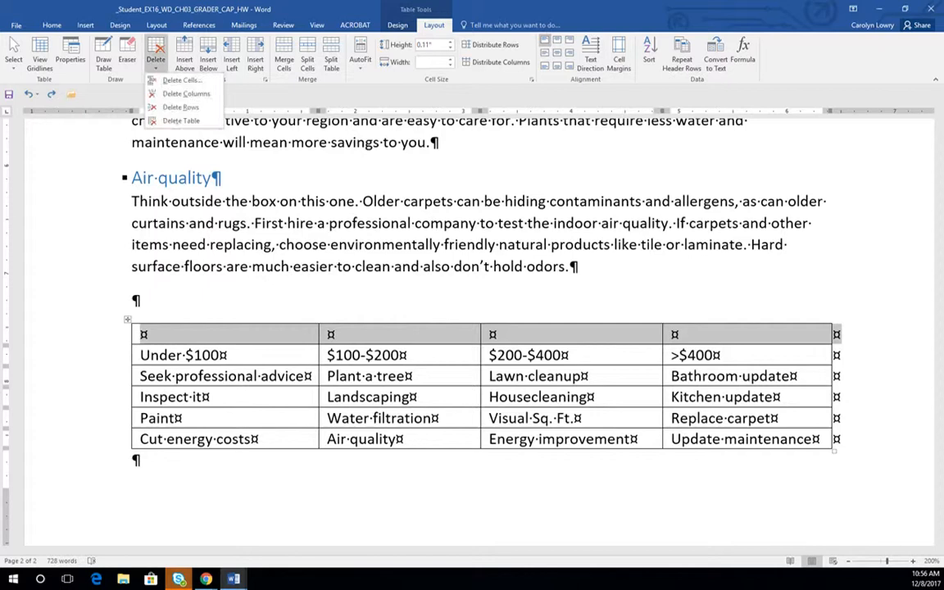
left_click(180, 108)
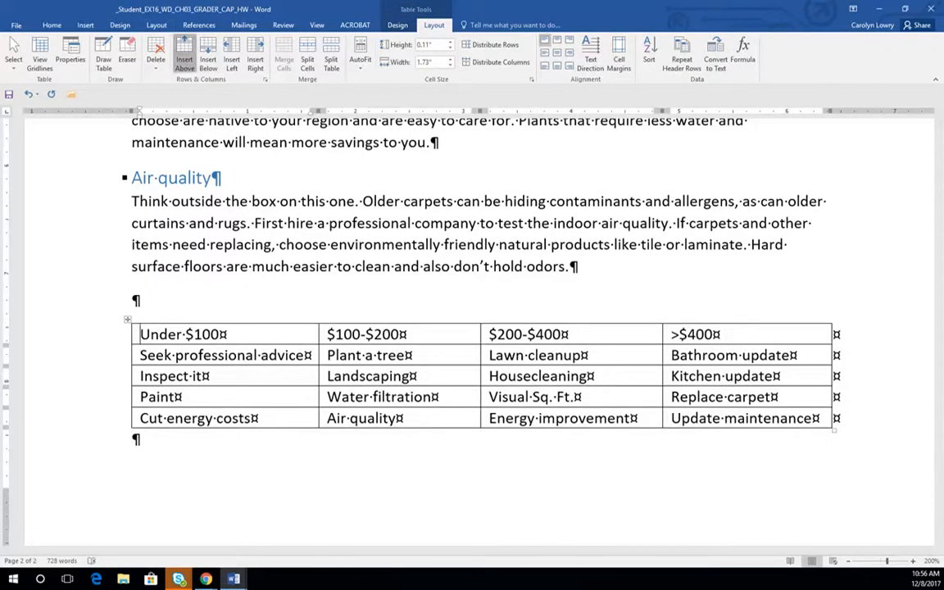
Step: Insert a blank row above the price-range row and merge its four cells into one
left_click(184, 59)
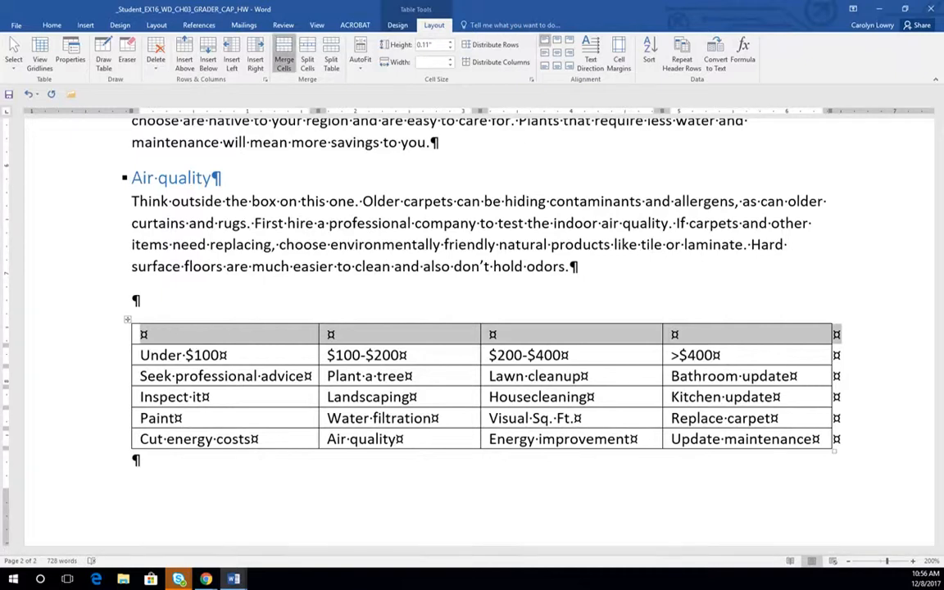
left_click(283, 59)
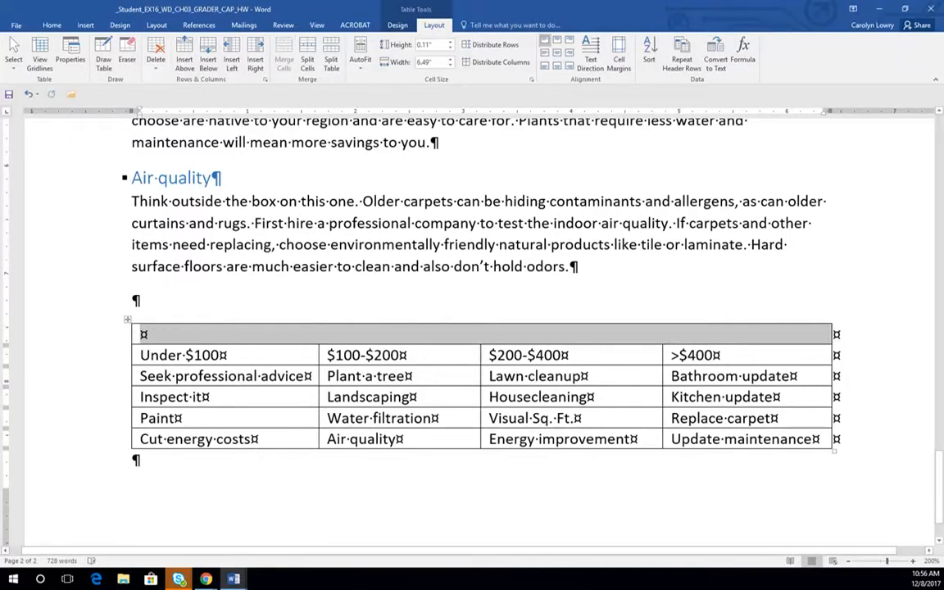
Step: Enter "Title of table" in the merged top cell of the price table
type("Titl")
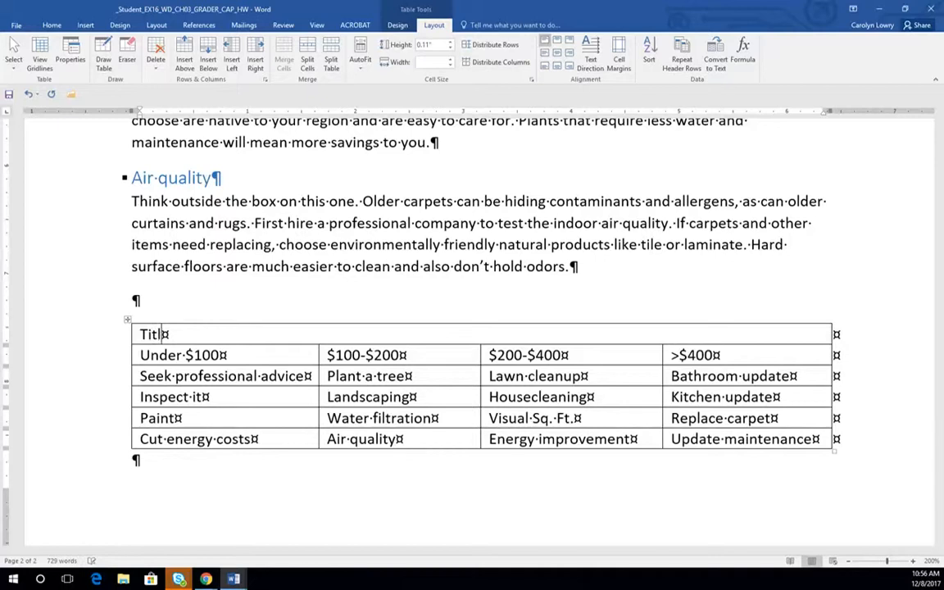
type("e of table")
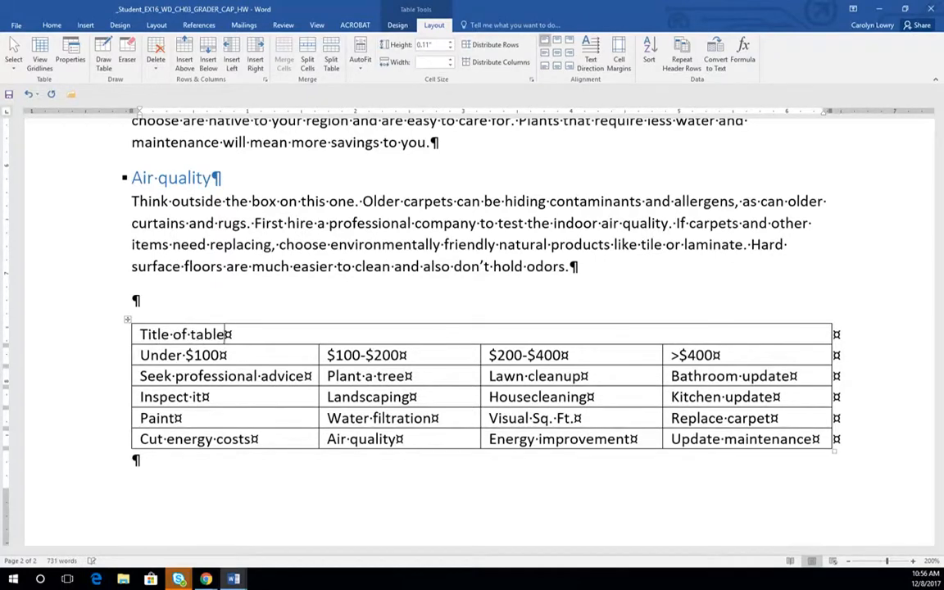
left_click(256, 362)
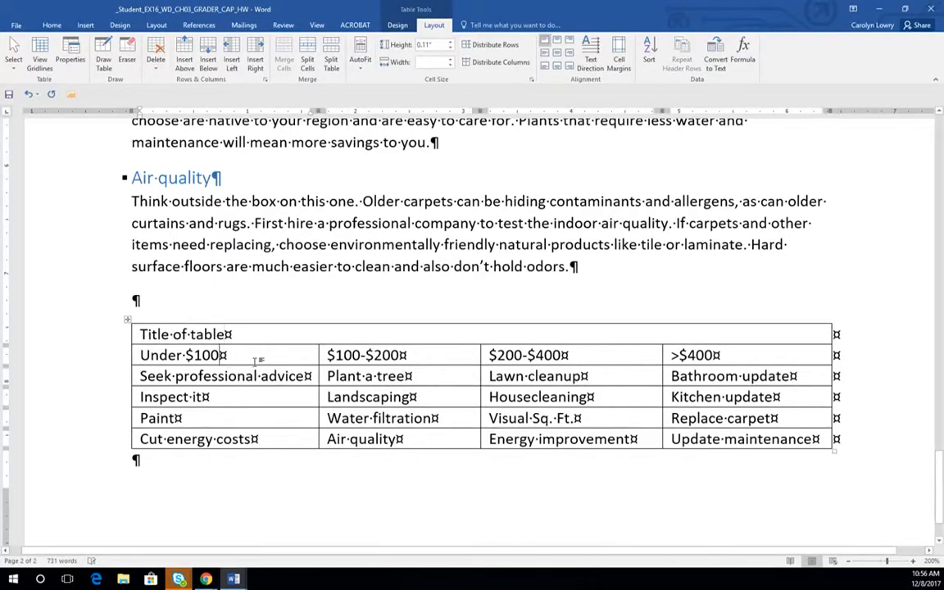
Step: Make the price table's title row bold and set its font size to 14
left_click(124, 336)
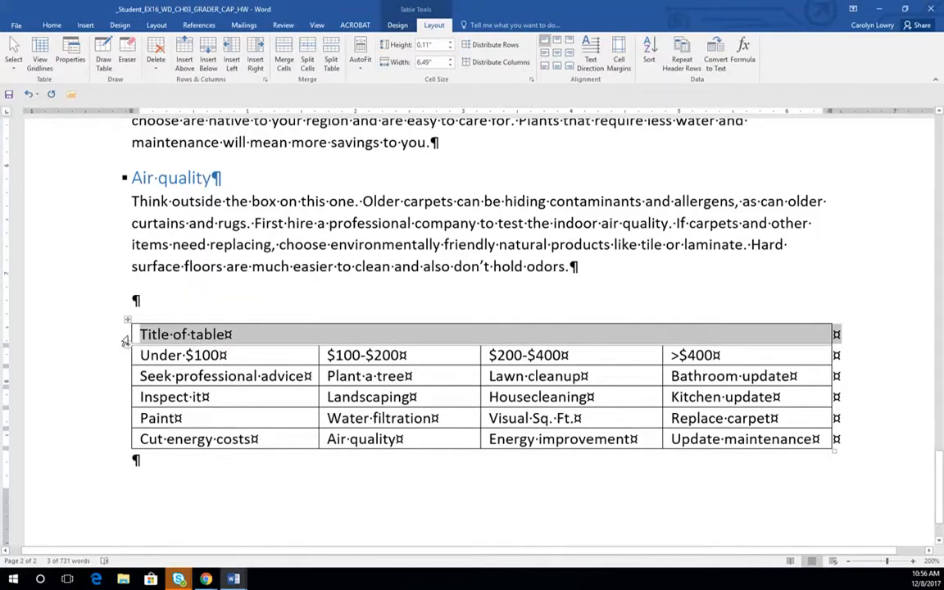
key("ctrl+b")
right_click(149, 335)
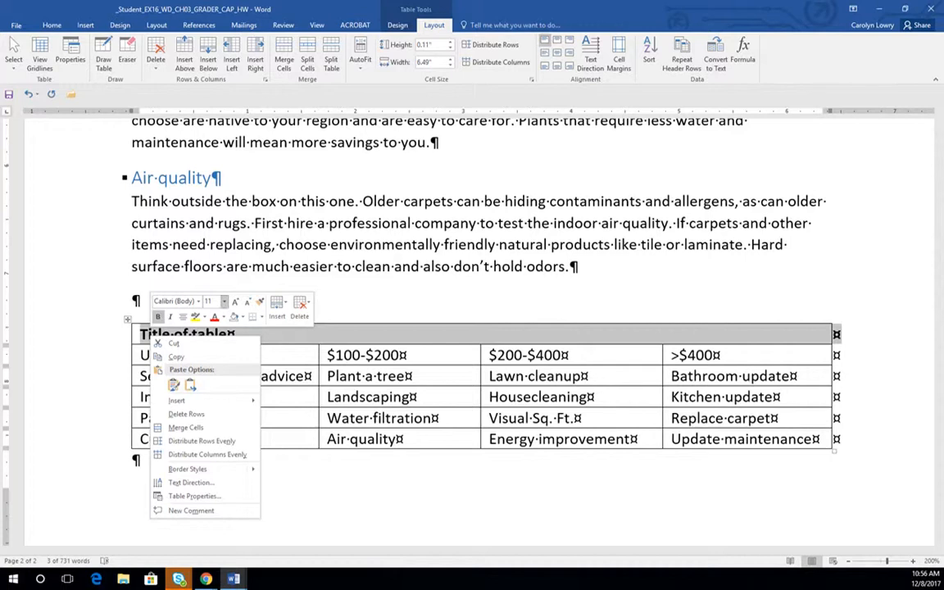
left_click(224, 301)
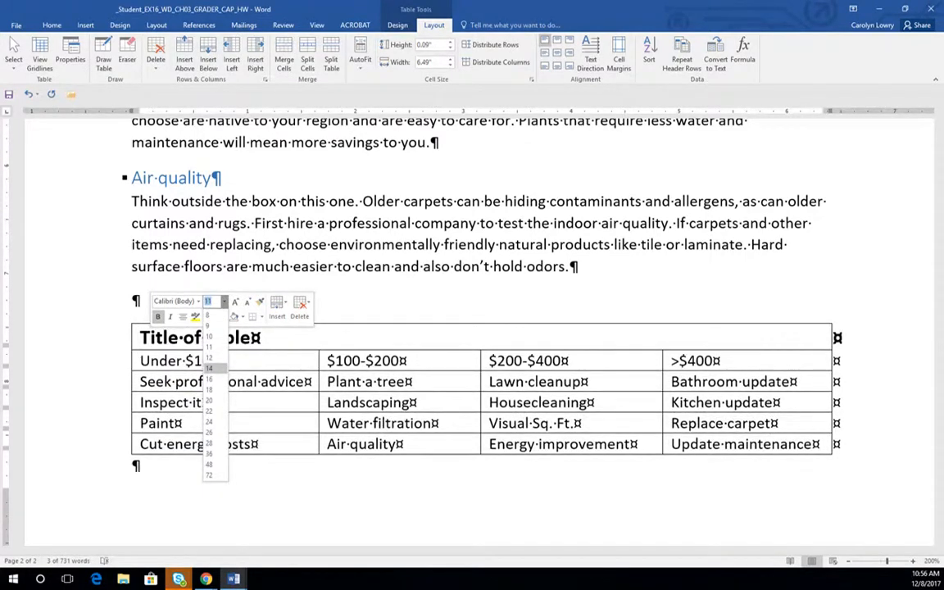
left_click(210, 368)
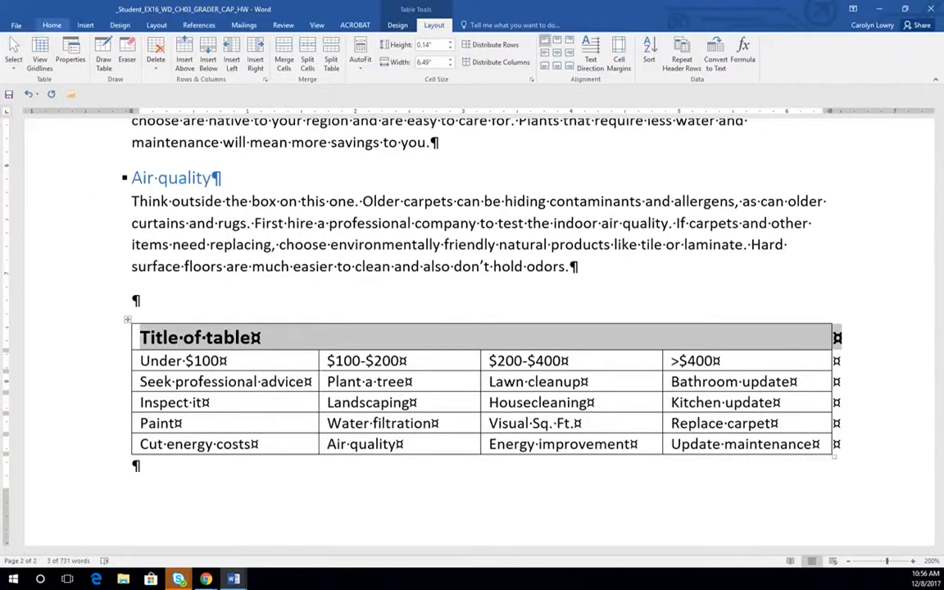
Step: Center the title text in the price table's merged top row
left_click(52, 26)
left_click(256, 61)
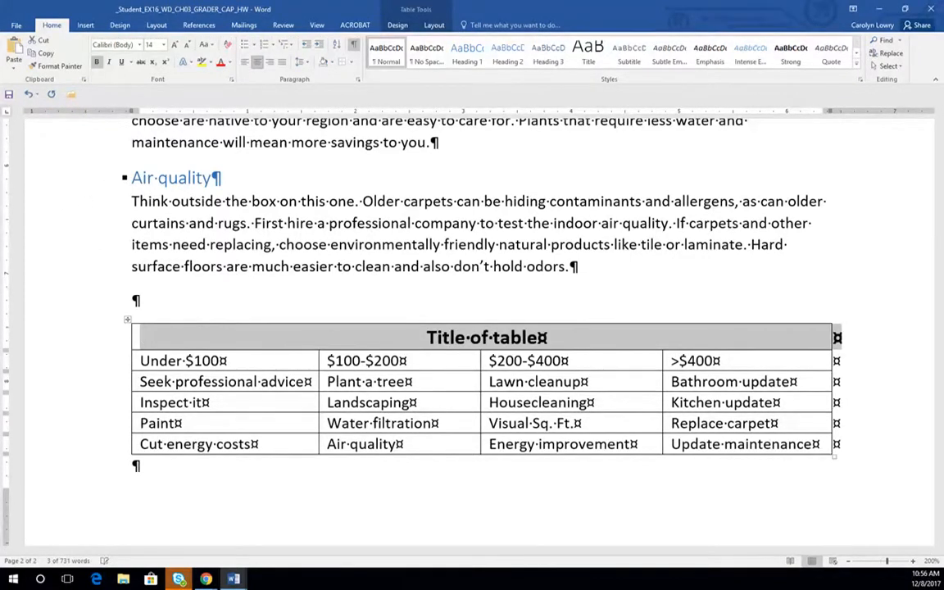
right_click(453, 332)
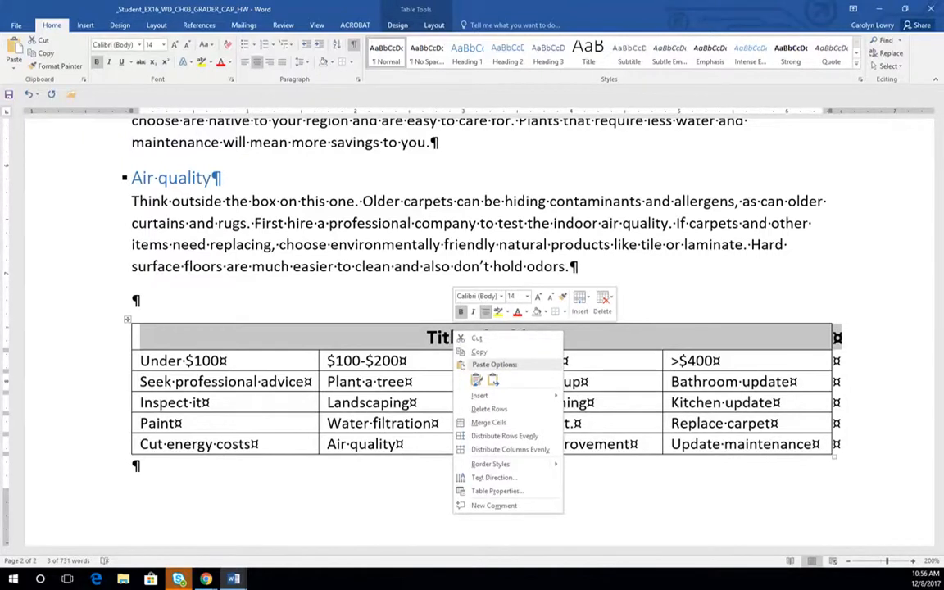
left_click(320, 317)
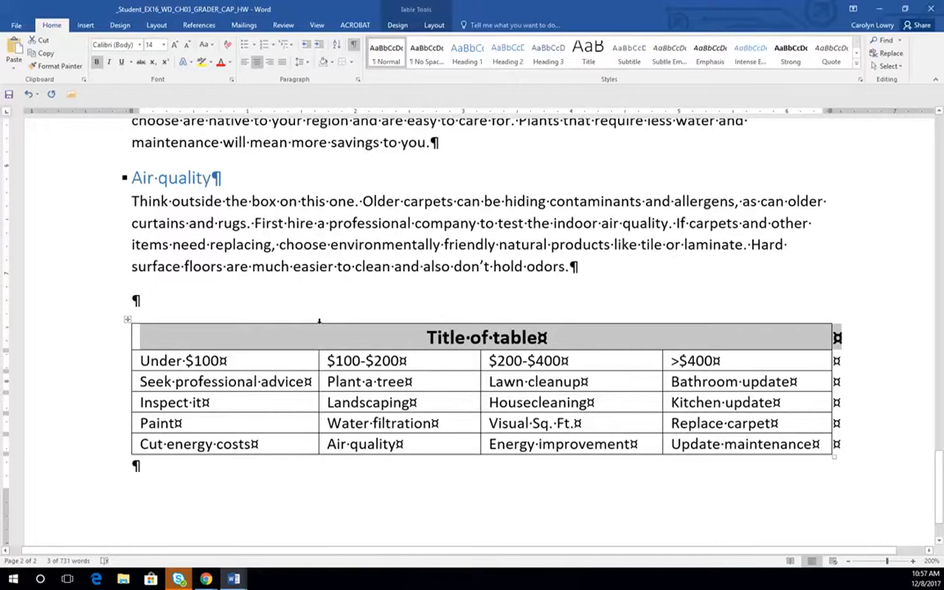
Step: Make the price-range row below the table title bold
left_click(113, 367)
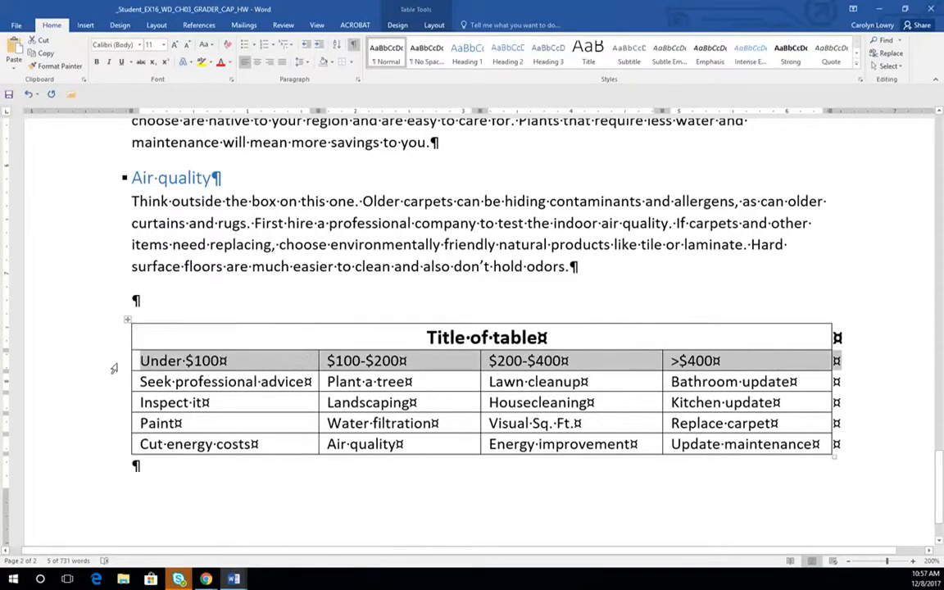
key("ctrl+b")
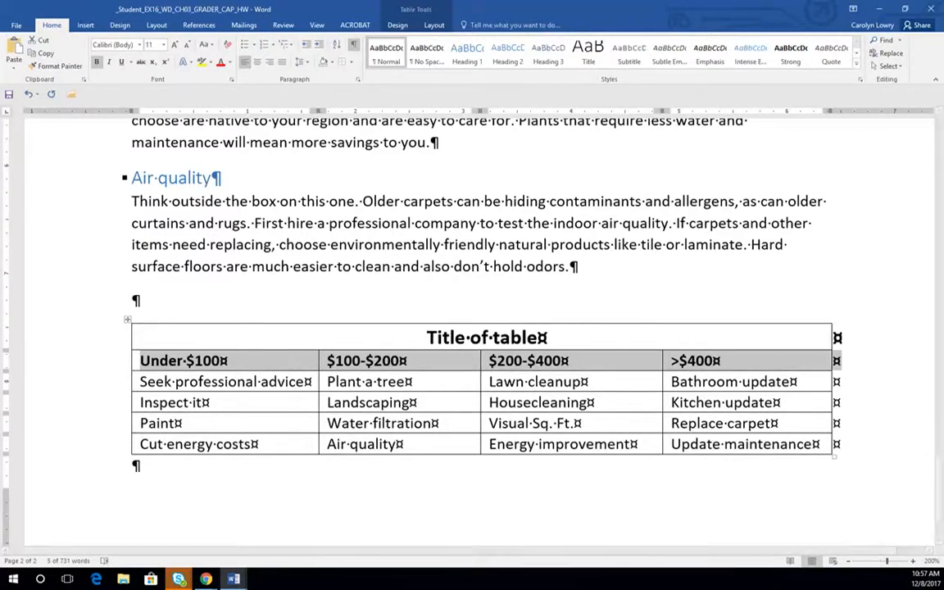
key("alt+Tab")
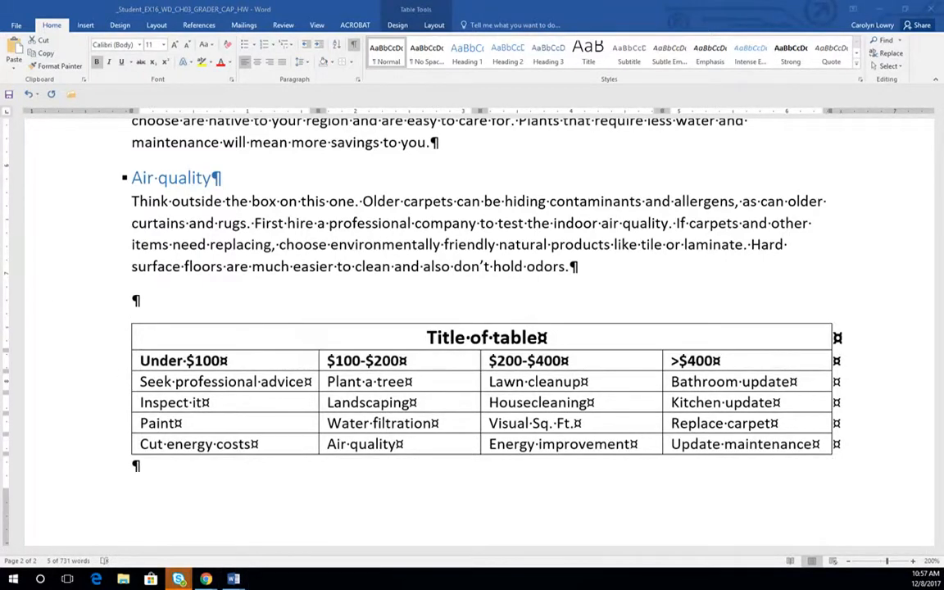
key("alt+Tab")
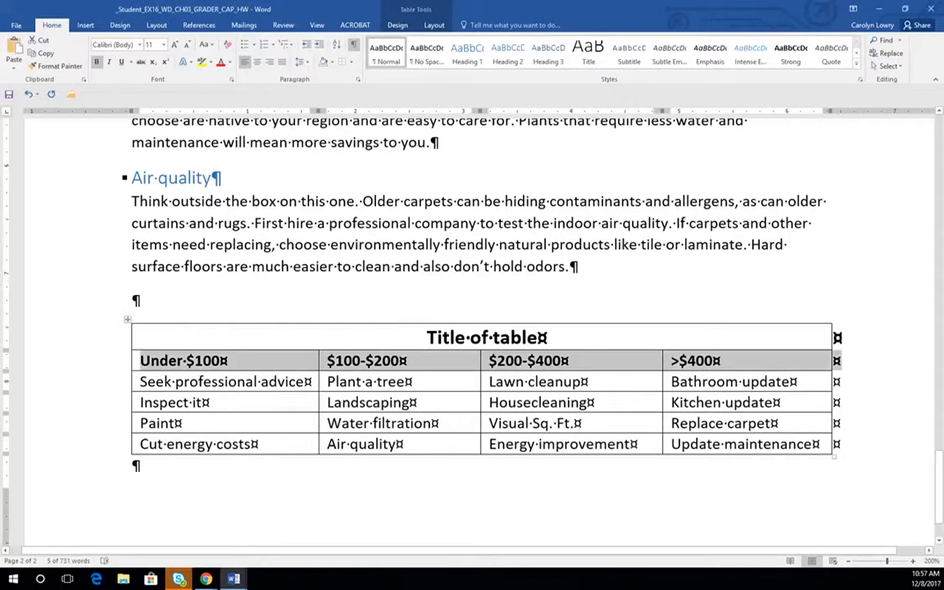
Step: Shade the price table's title cell with the standard green color
left_click(431, 337)
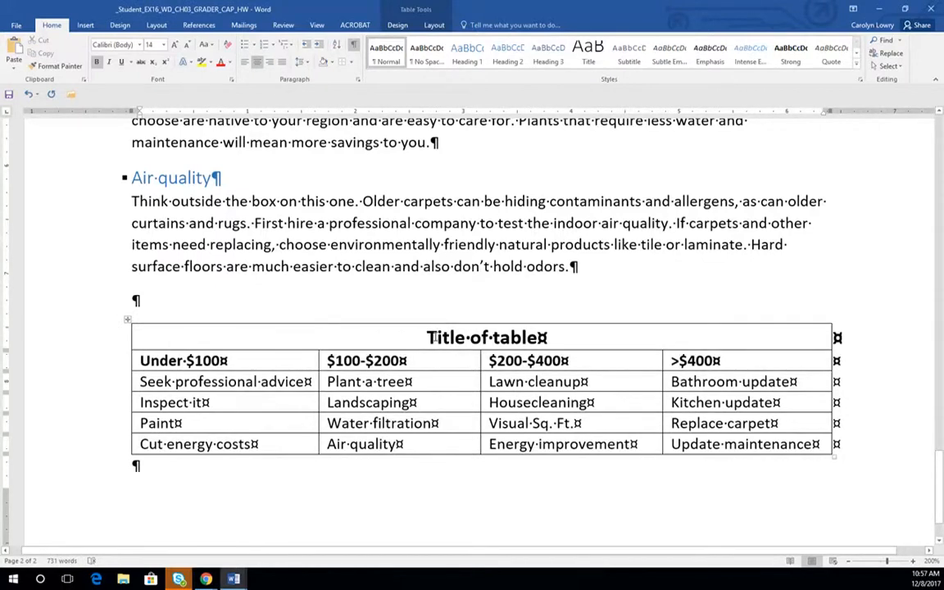
left_click(397, 24)
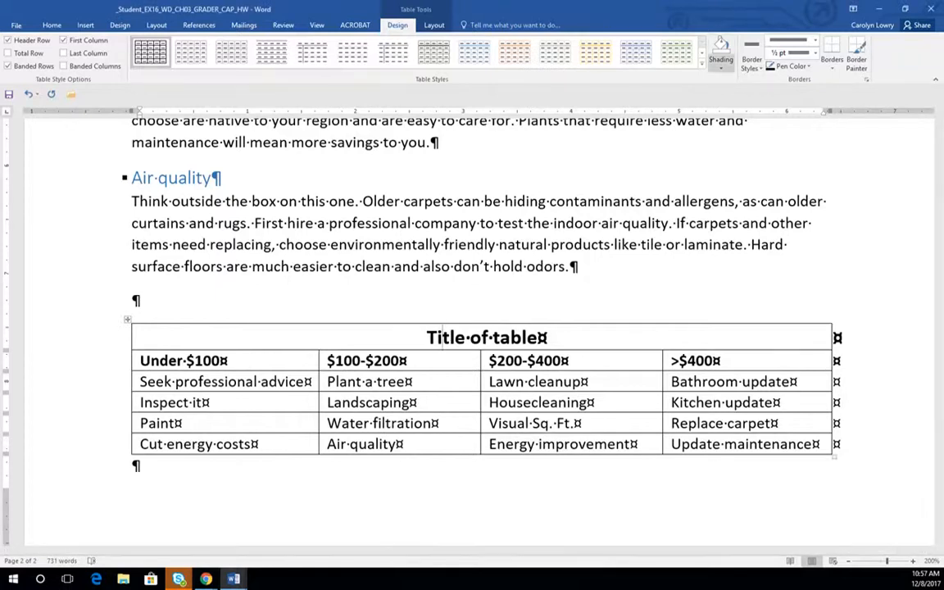
left_click(720, 66)
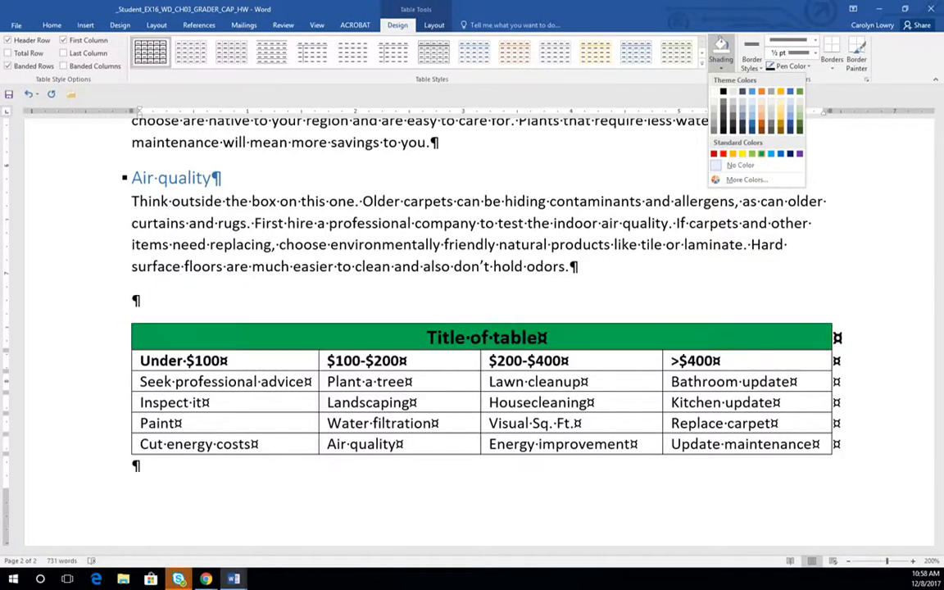
left_click(761, 154)
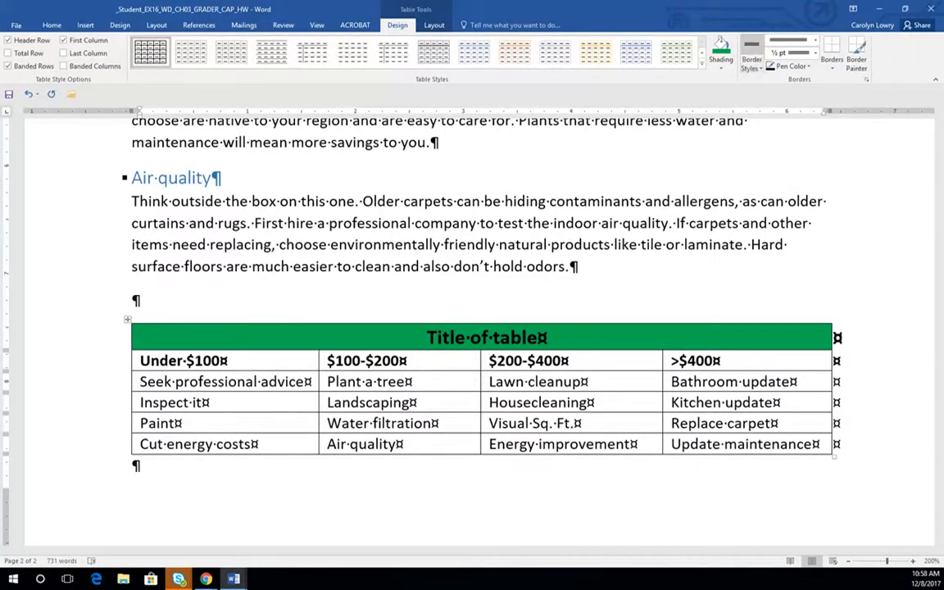
Step: Paint the first recently used ½ pt border style onto the title row's top, bottom and left edges with the Border Painter
left_click(751, 62)
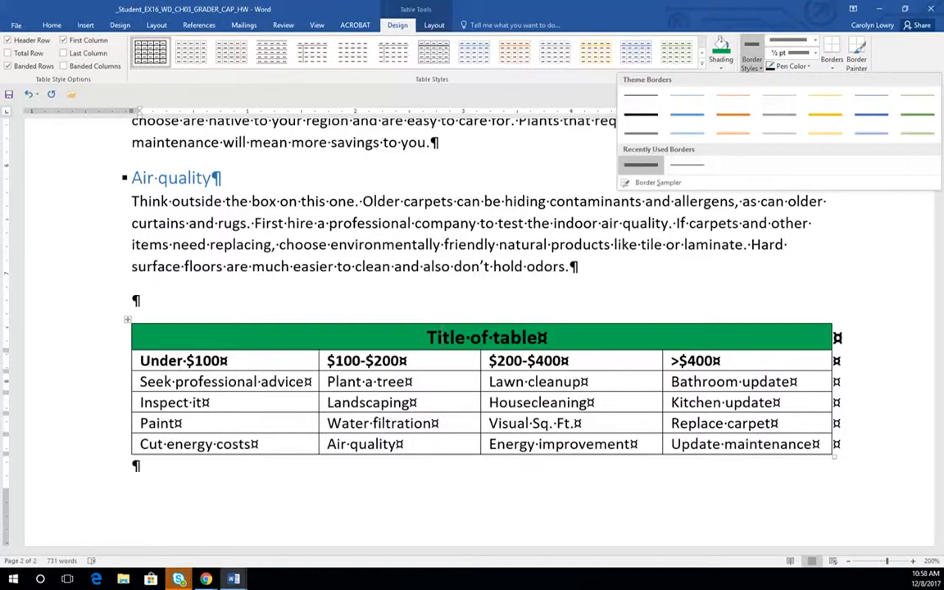
left_click(641, 163)
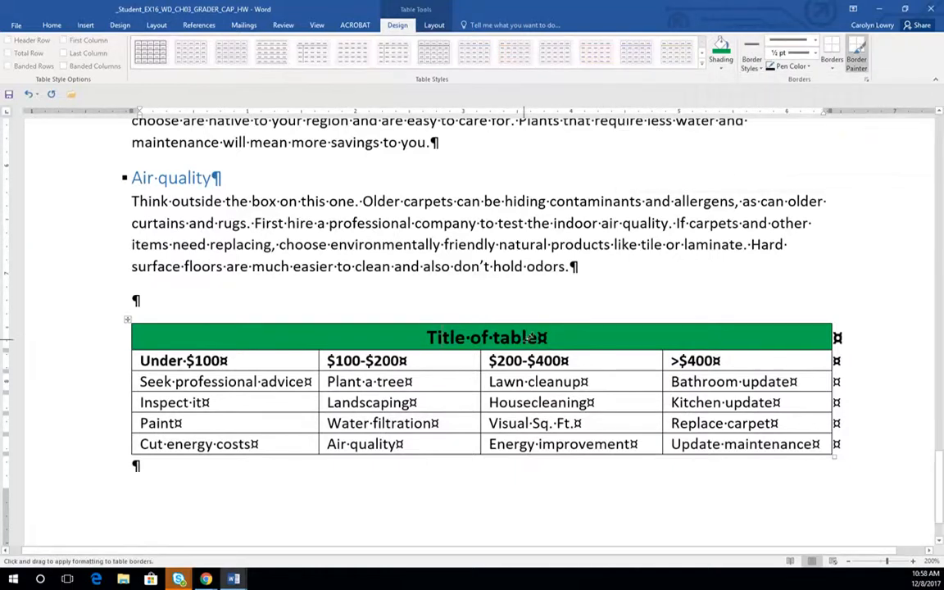
left_click(339, 321)
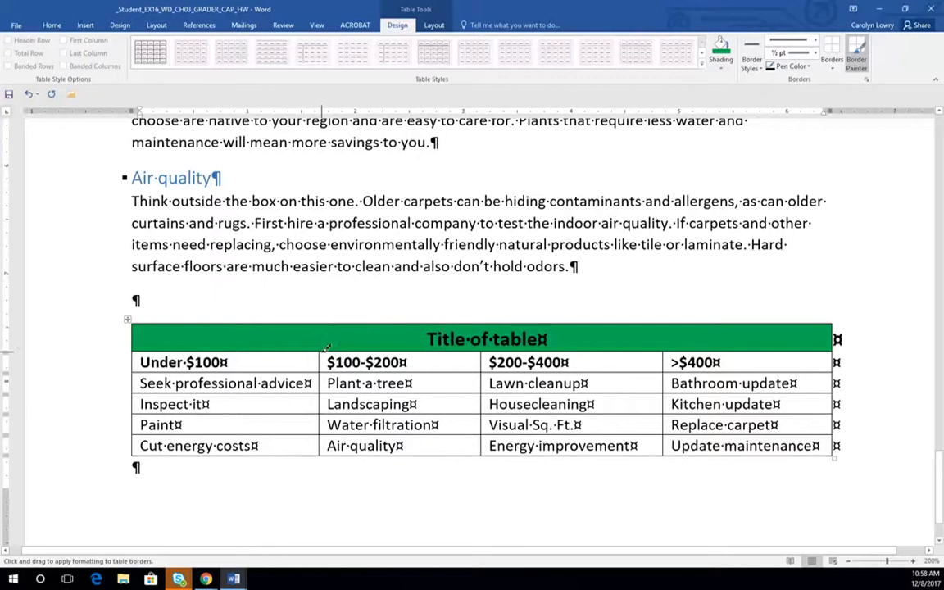
left_click(326, 350)
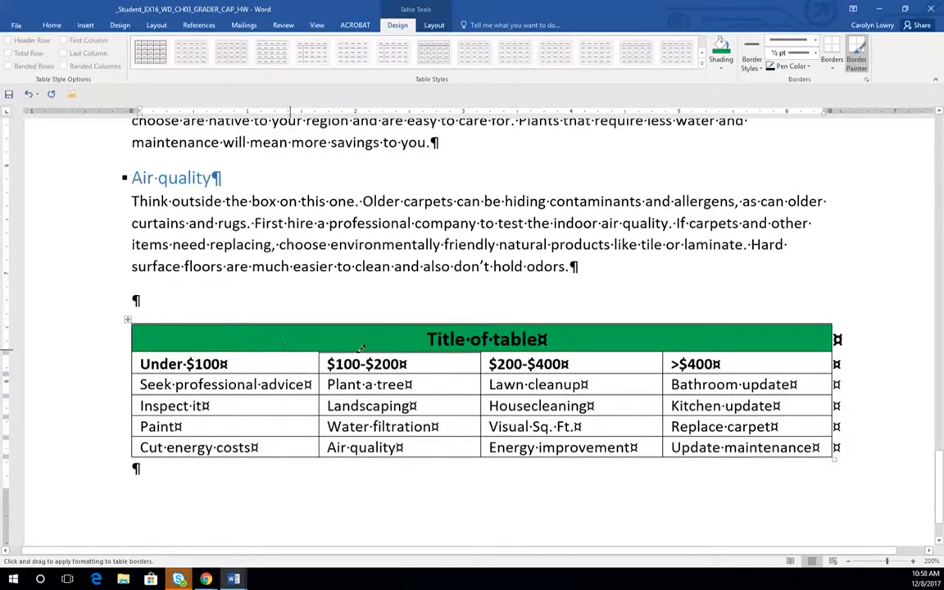
left_click(547, 350)
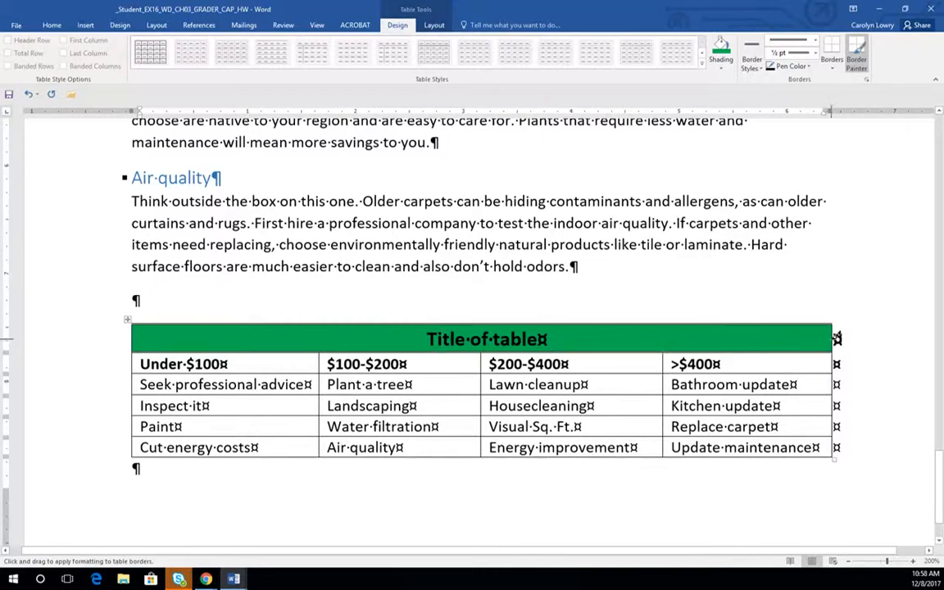
left_click(134, 336)
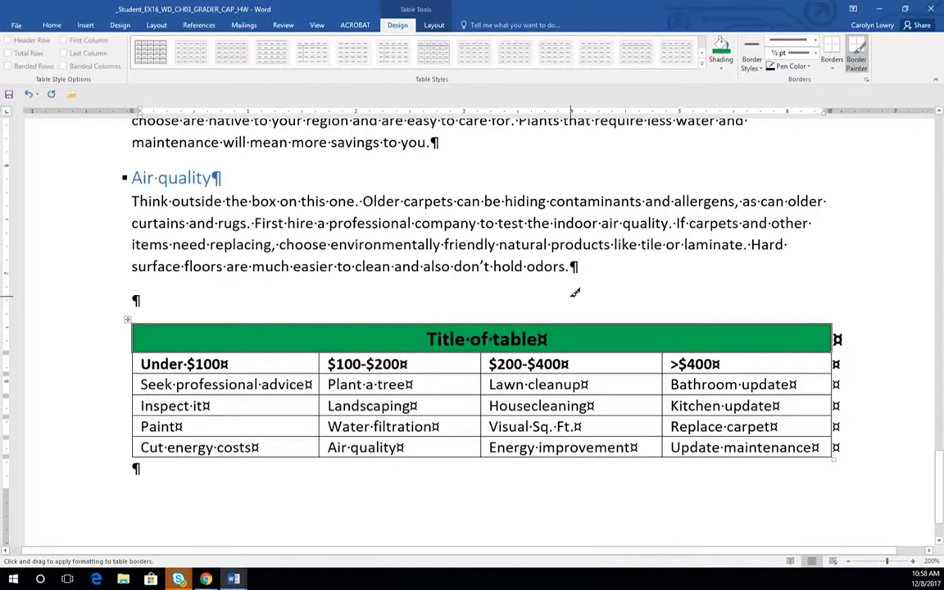
key("Escape")
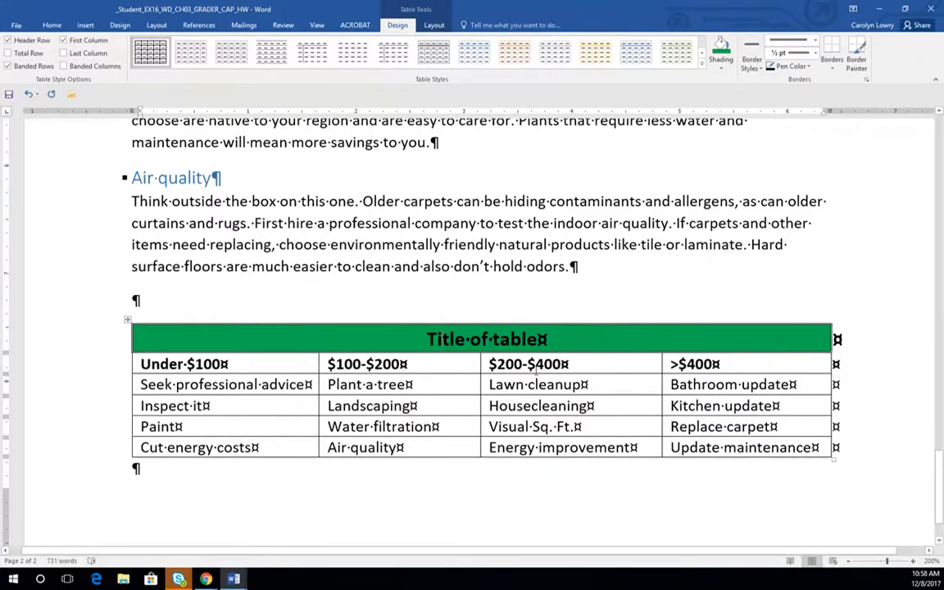
Step: Choose a single solid line with a 1 pt width in the Borders and Shading settings for the price-range row
left_click(123, 371)
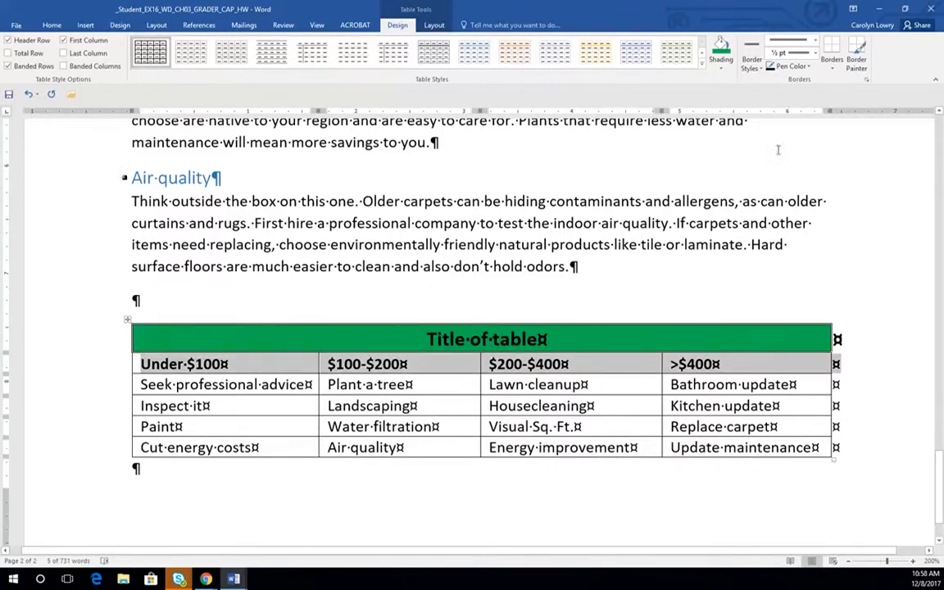
left_click(721, 68)
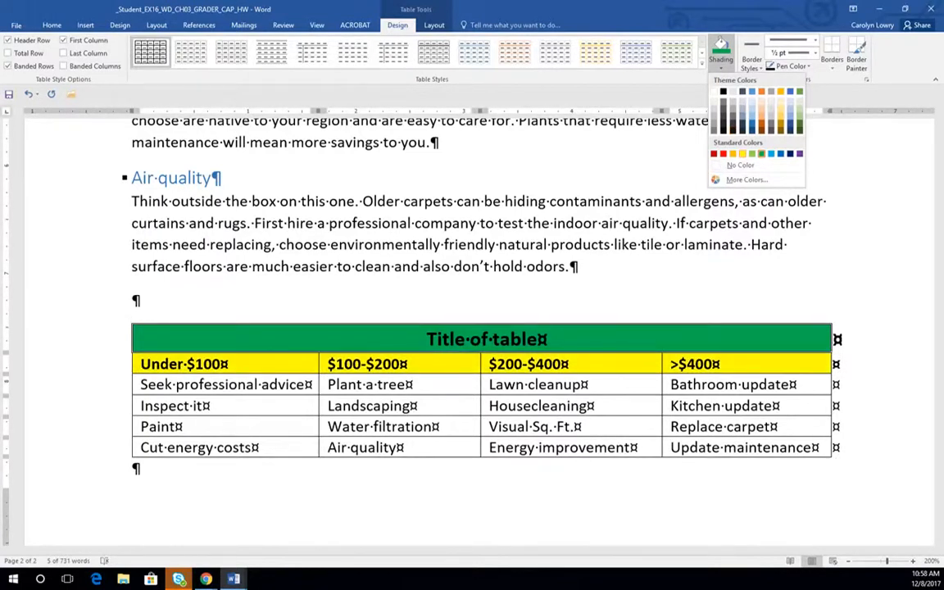
left_click(619, 159)
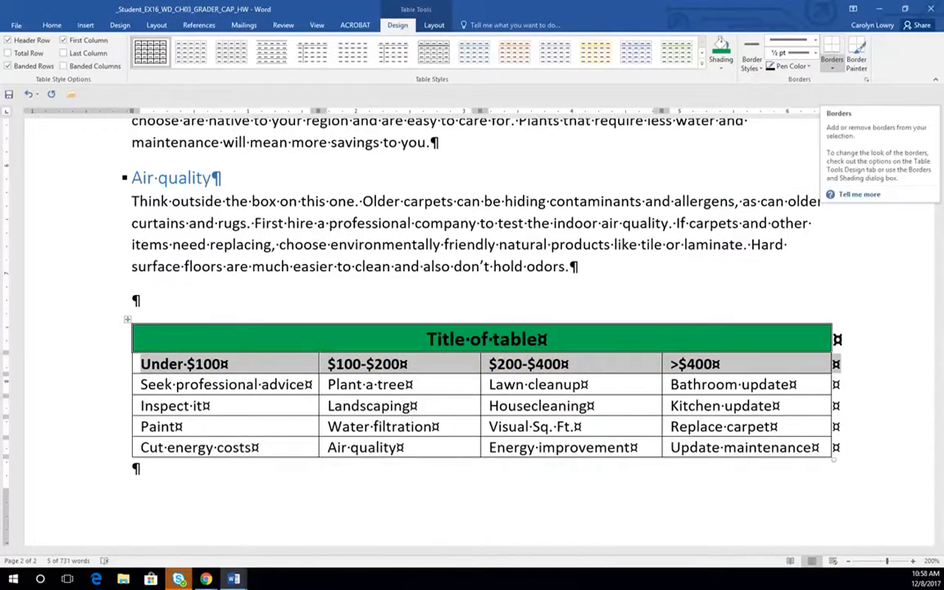
left_click(831, 65)
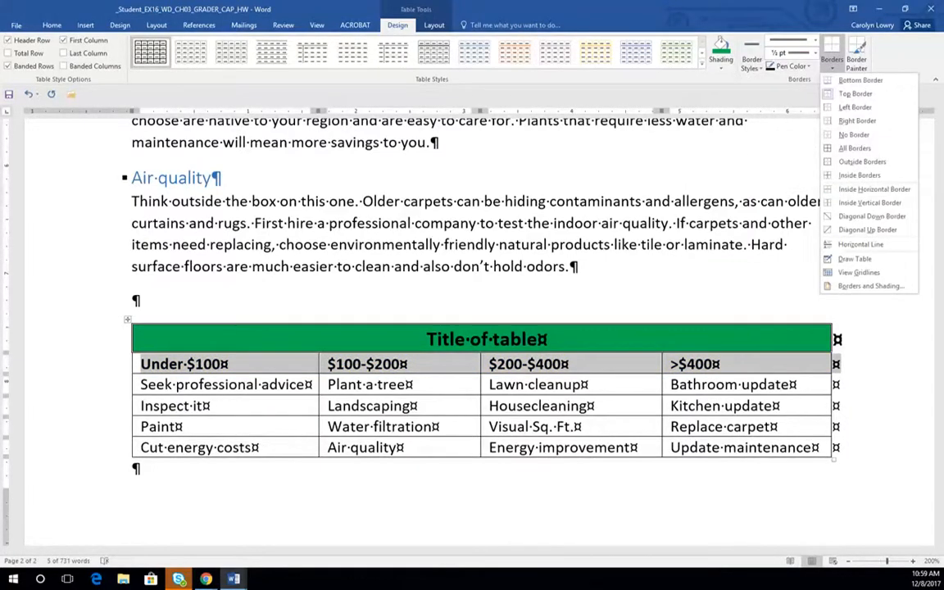
left_click(870, 285)
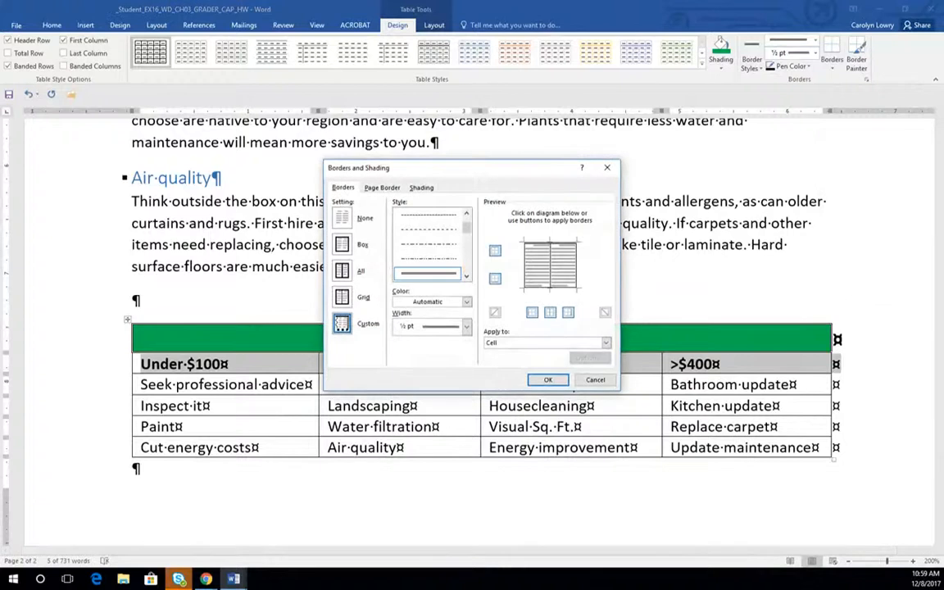
mouse_move(393, 167)
left_mouse_down()
mouse_move(586, 122)
mouse_move(479, 90)
left_mouse_up()
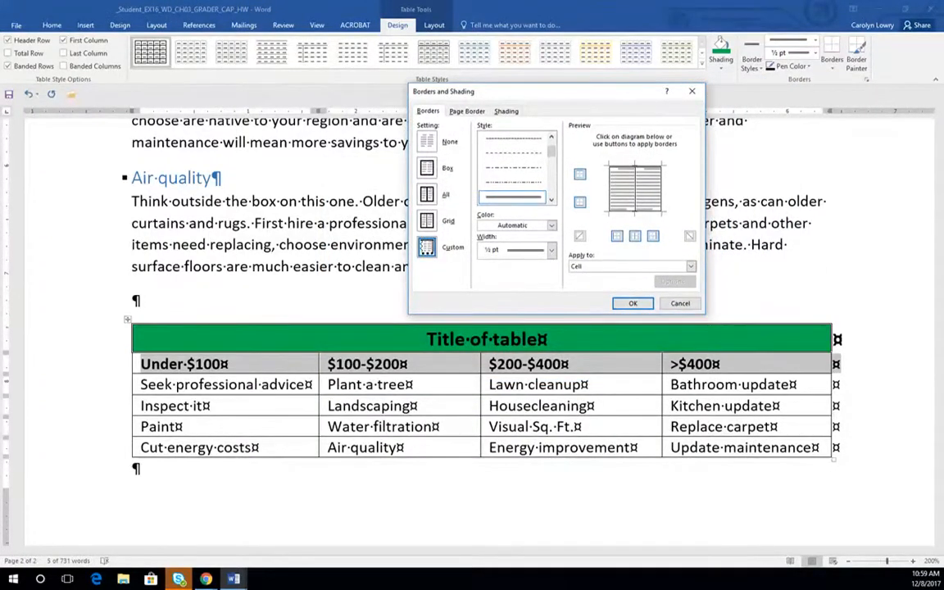
scroll(514, 168, "up", 2)
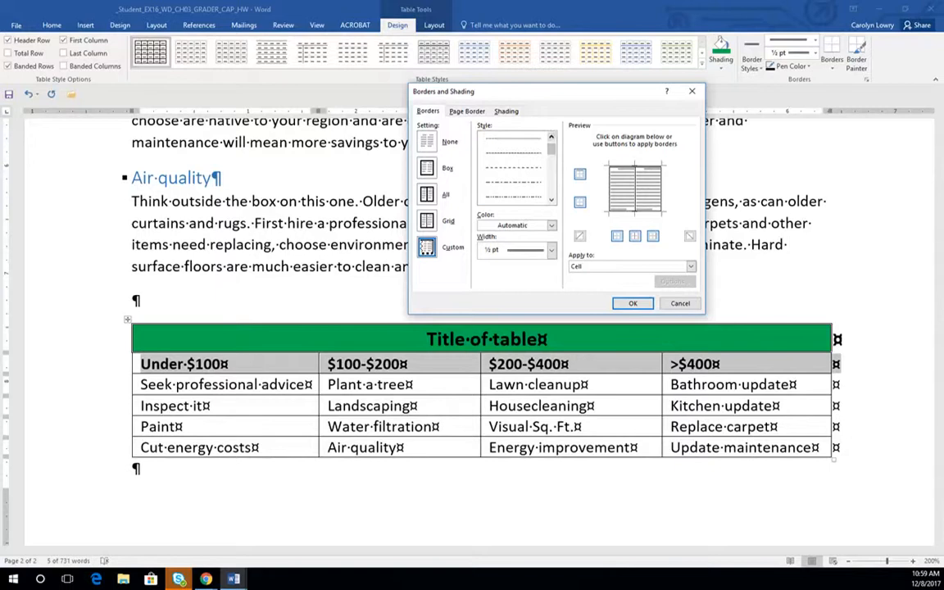
left_click(498, 139)
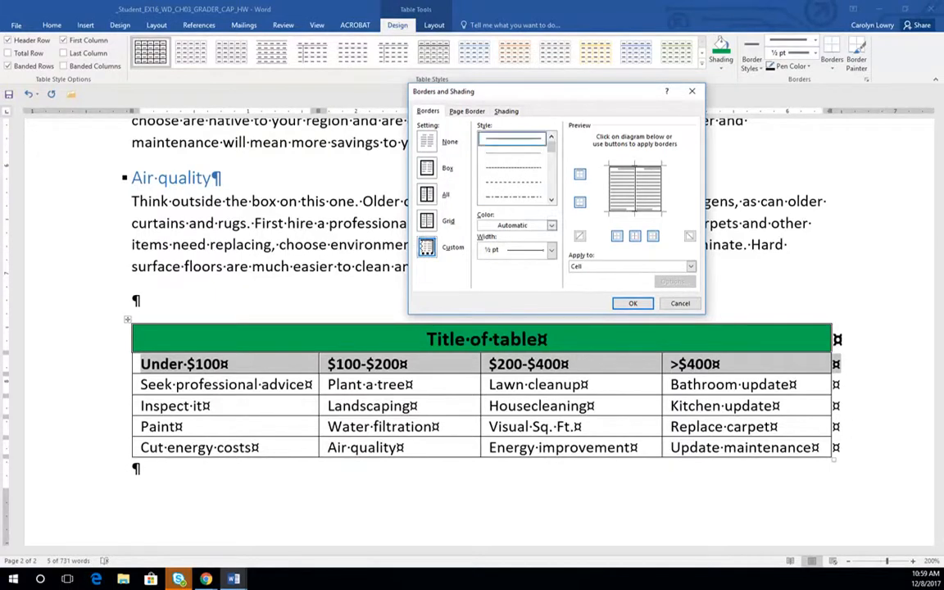
left_click(516, 250)
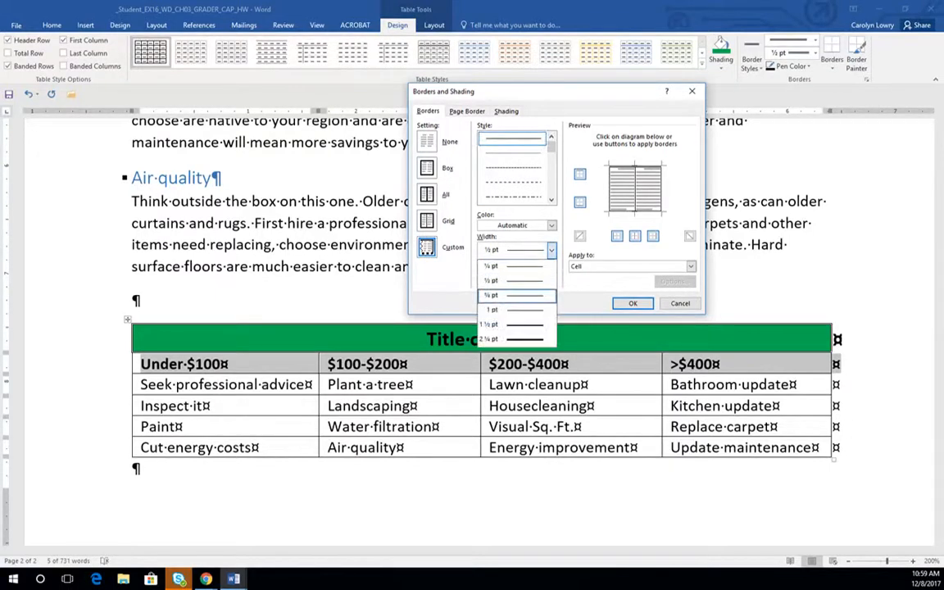
left_click(518, 285)
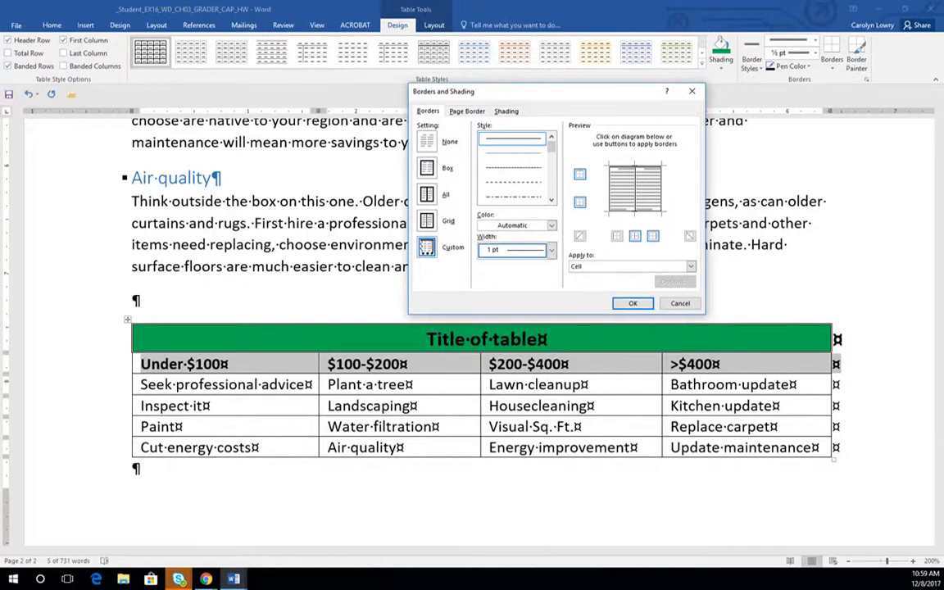
Step: Apply the 1 pt line to the left, right, top and bottom outer edges of the price-range row
left_click(610, 190)
left_click(617, 236)
left_click(580, 175)
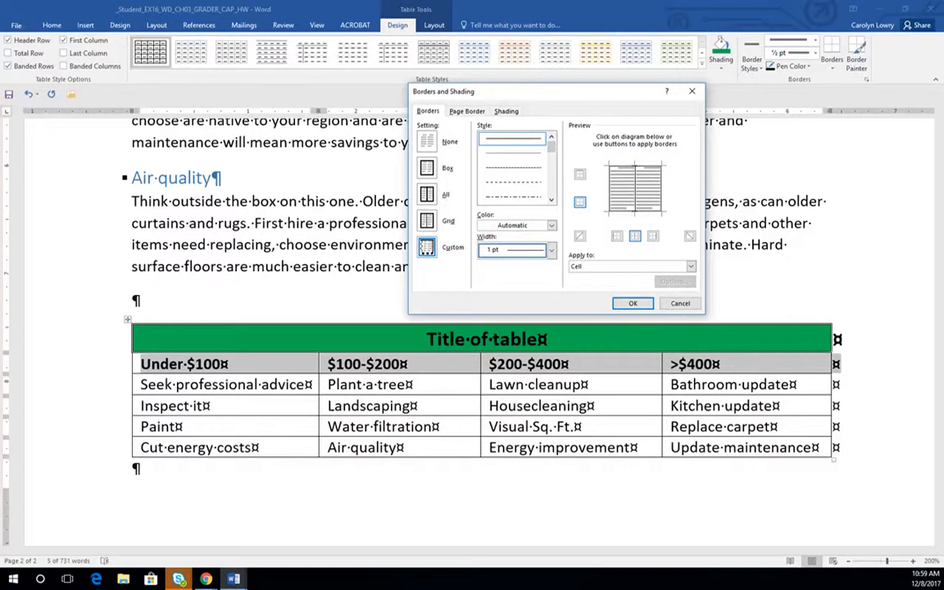
left_click(580, 203)
left_click(633, 303)
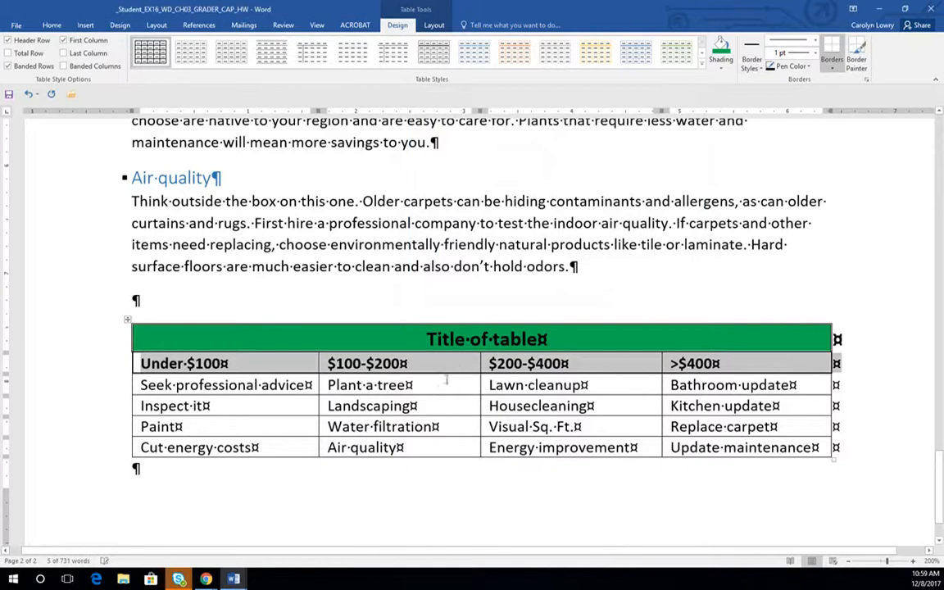
left_click(453, 406)
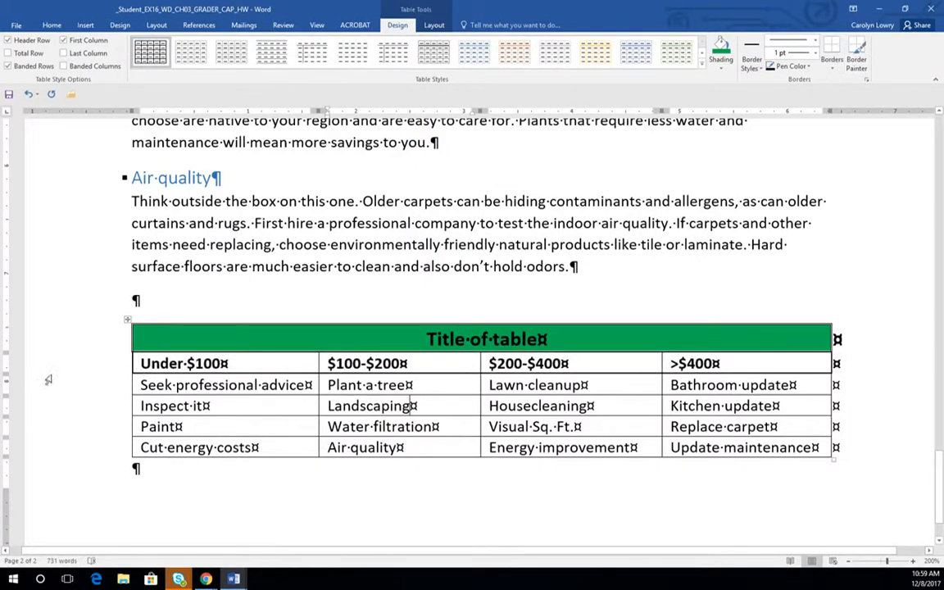
Step: Shade the price-range row with the standard yellow color and center its text
left_click(119, 371)
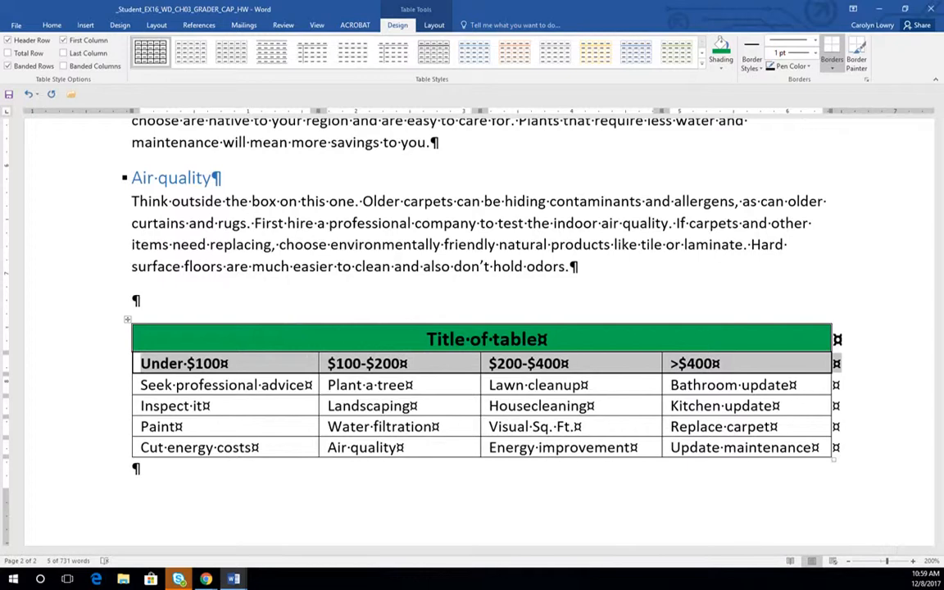
left_click(721, 68)
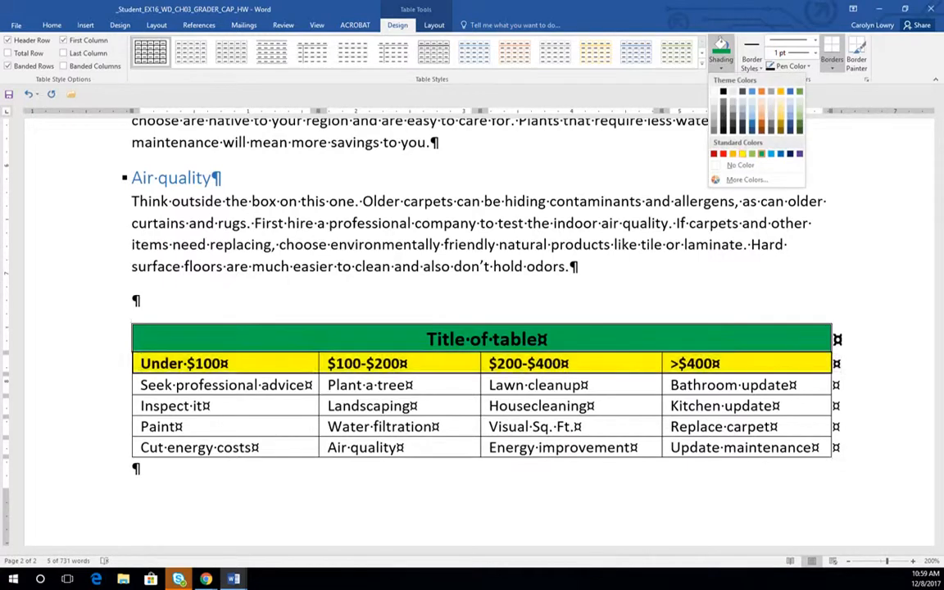
left_click(653, 166)
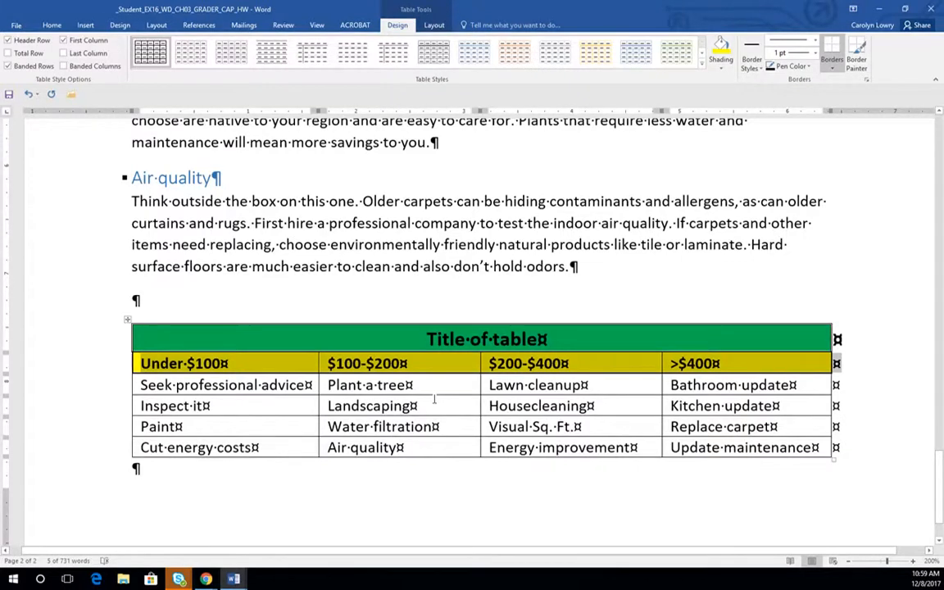
left_click(116, 370)
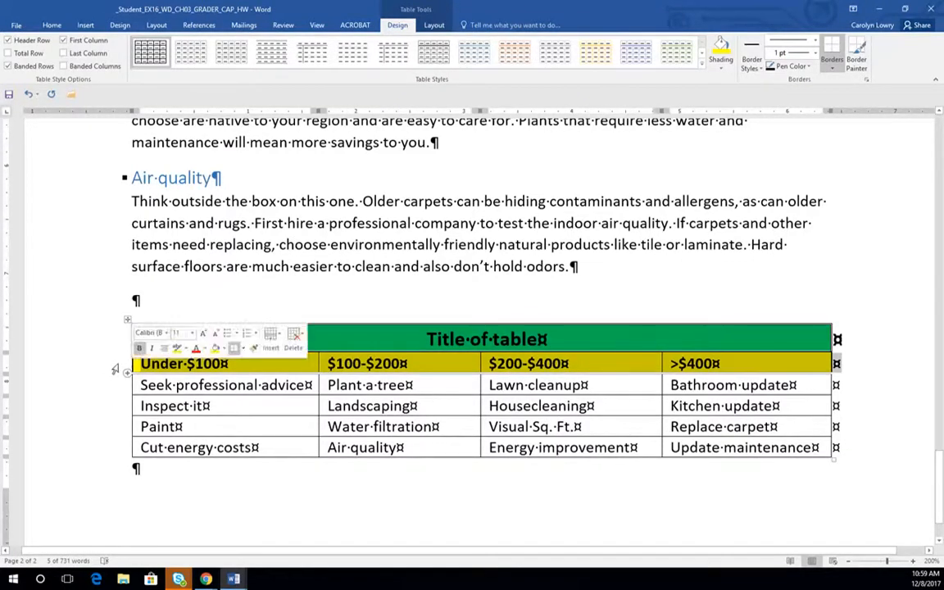
key("ctrl+e")
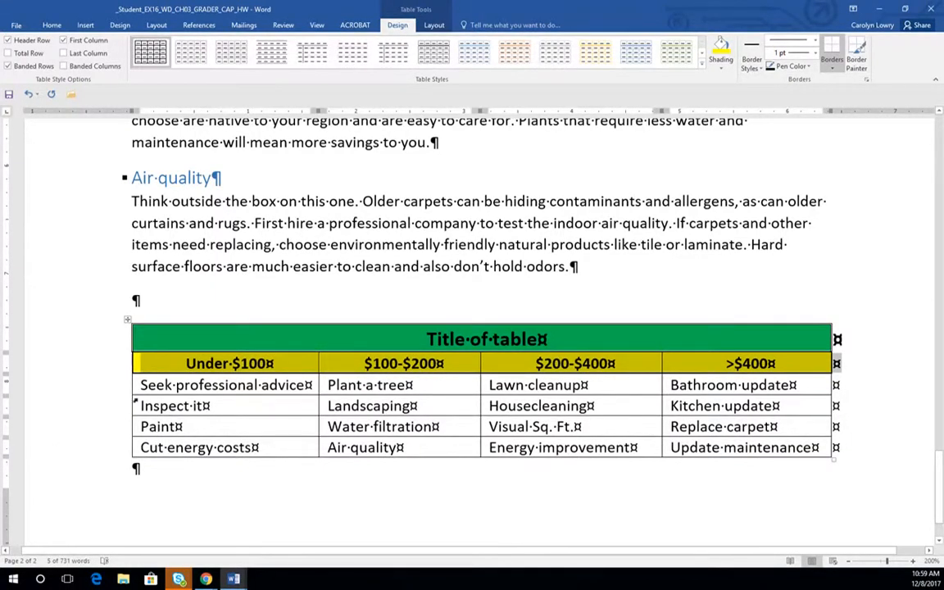
Step: Center the text in the four body rows below the price-range row
left_click(118, 390)
left_click_drag(118, 393, 113, 448)
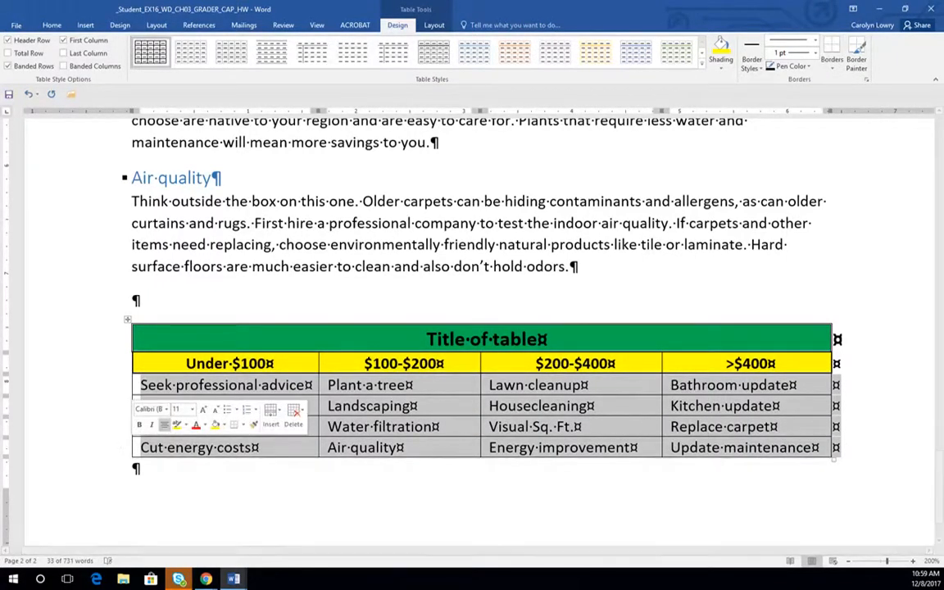
left_click(164, 424)
left_click(440, 501)
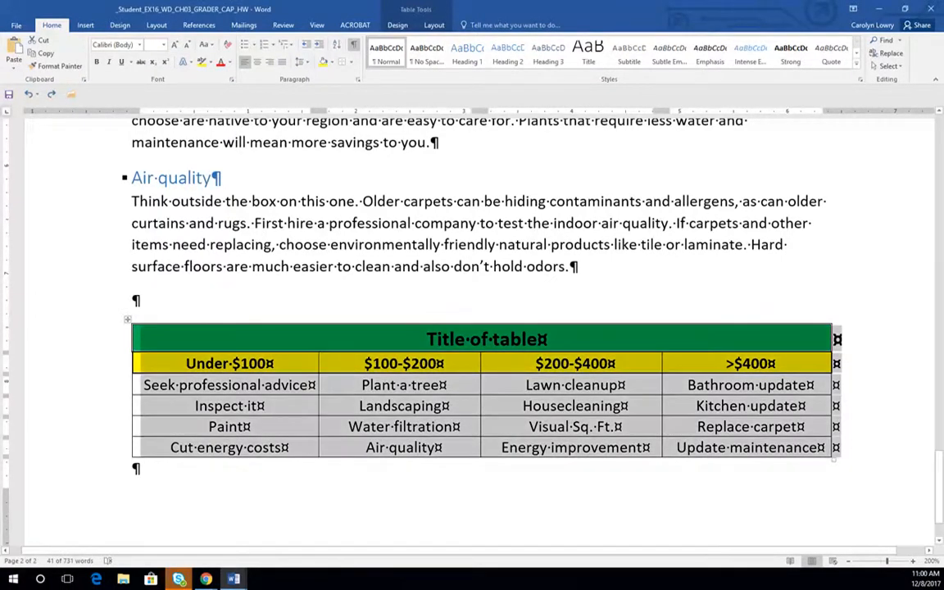
Step: Enlarge the whole price table in width and height, bringing its right edge to about 6.8 inches on the ruler
left_click_drag(834, 460, 871, 537)
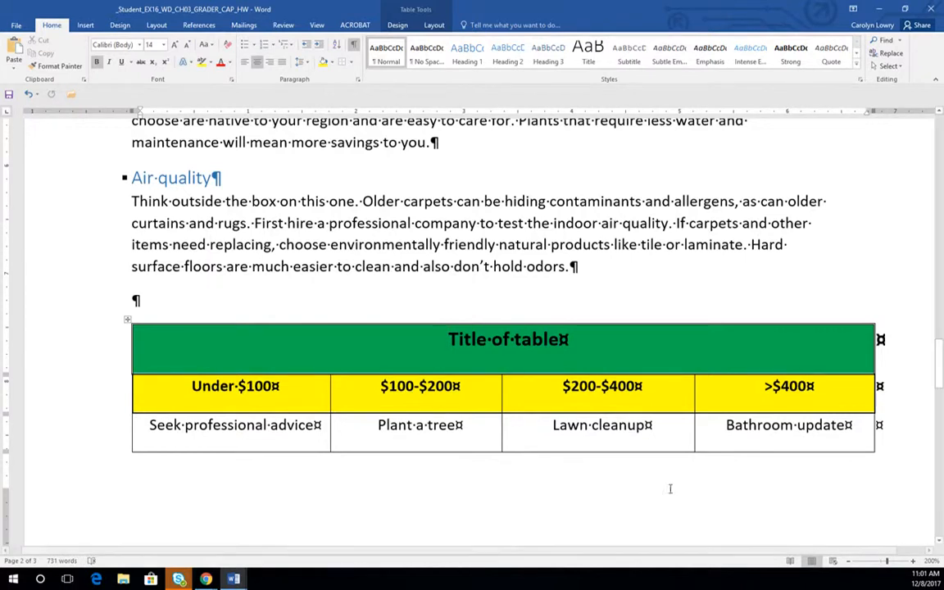
left_click_drag(939, 352, 939, 422)
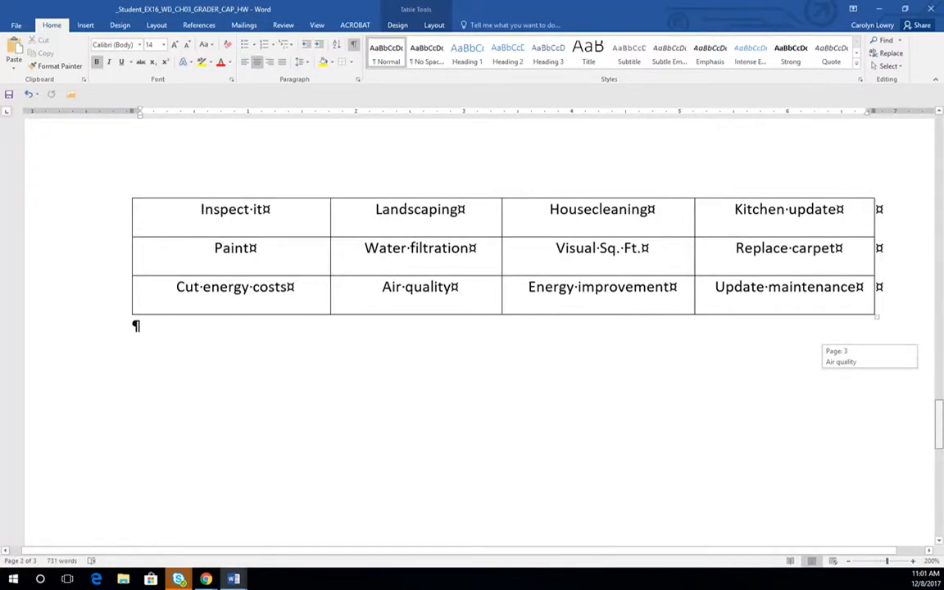
left_click_drag(939, 422, 938, 395)
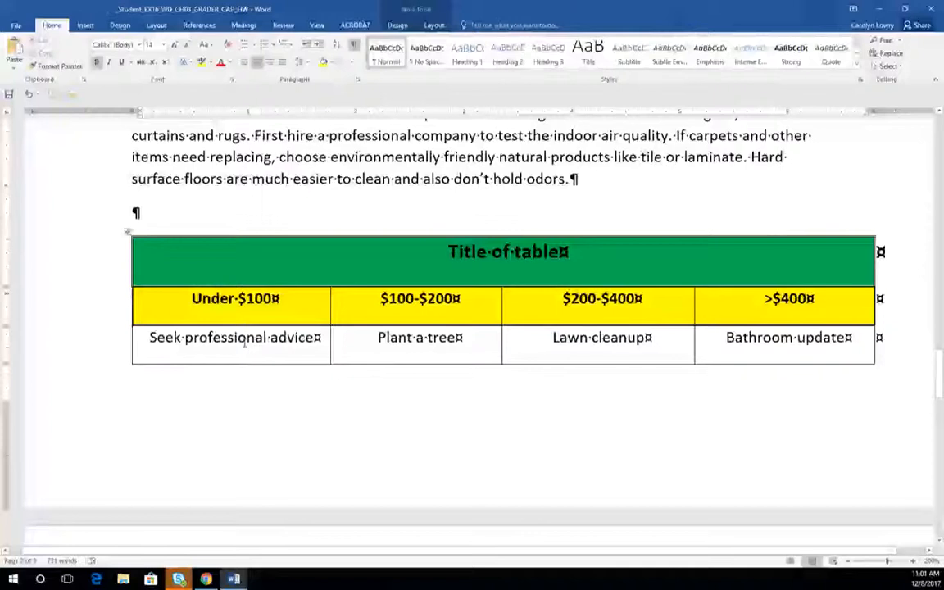
Step: Specify a height of 0.5 inch for the "Seek professional advice" row in Table Properties and proceed to the following row
left_click(209, 336)
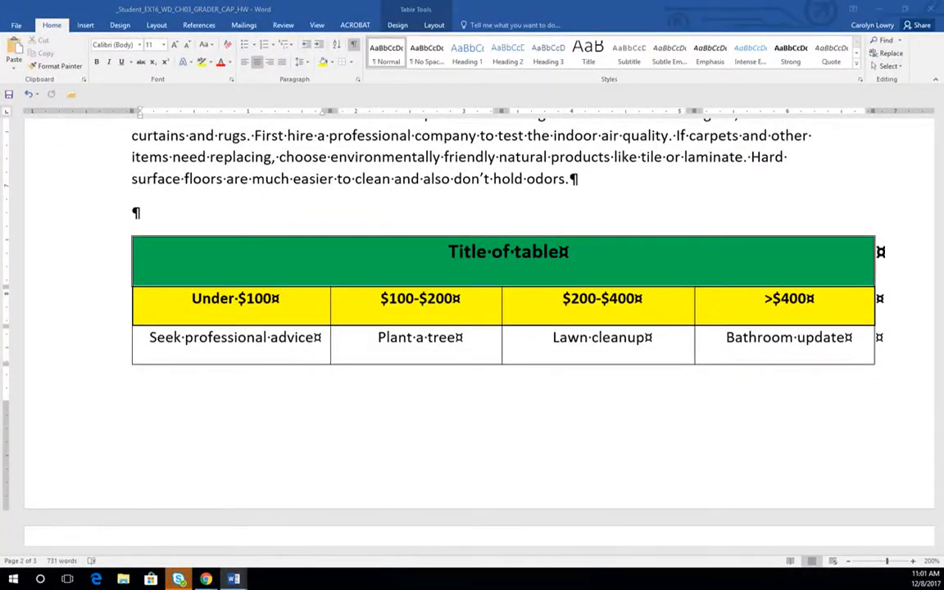
left_click(155, 337)
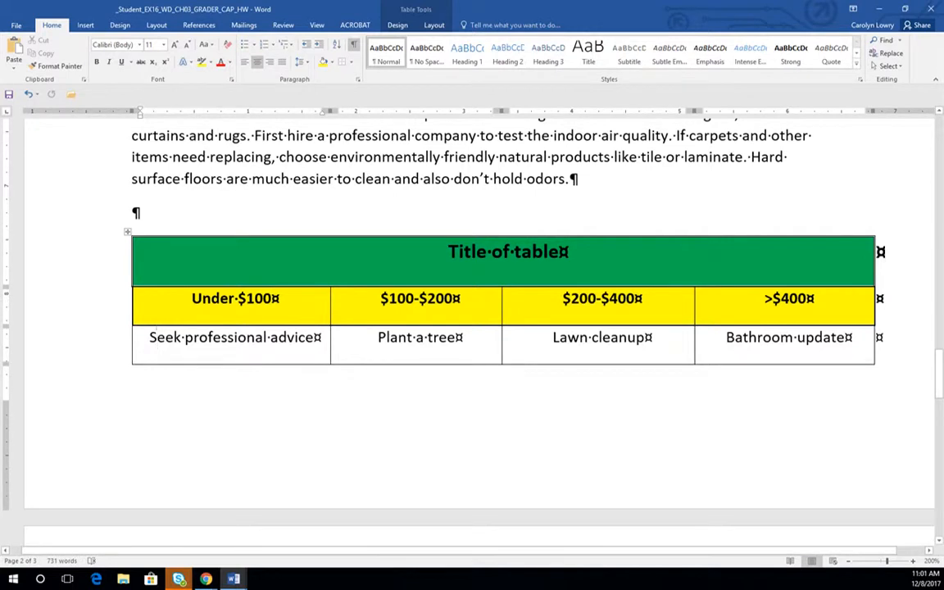
right_click(151, 338)
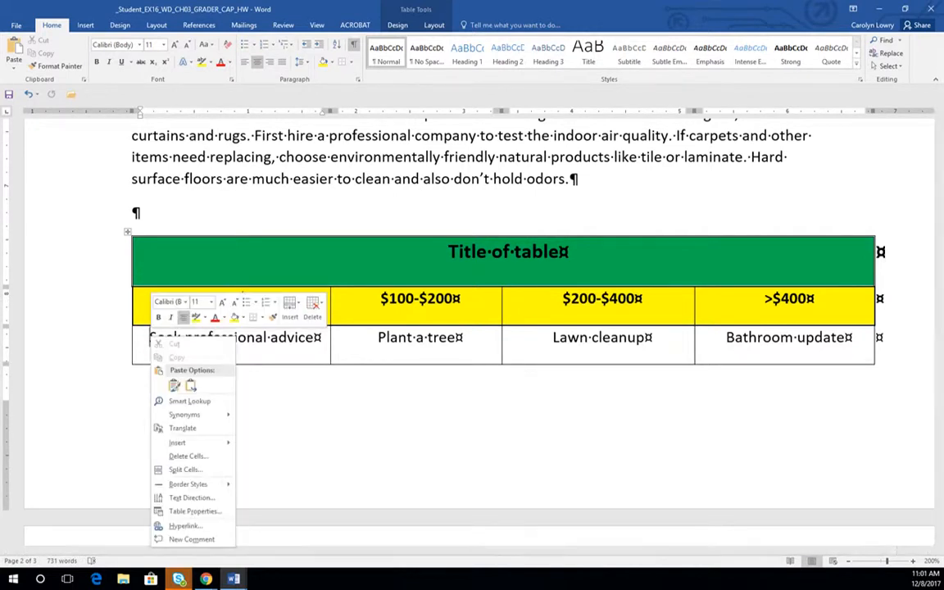
left_click(194, 510)
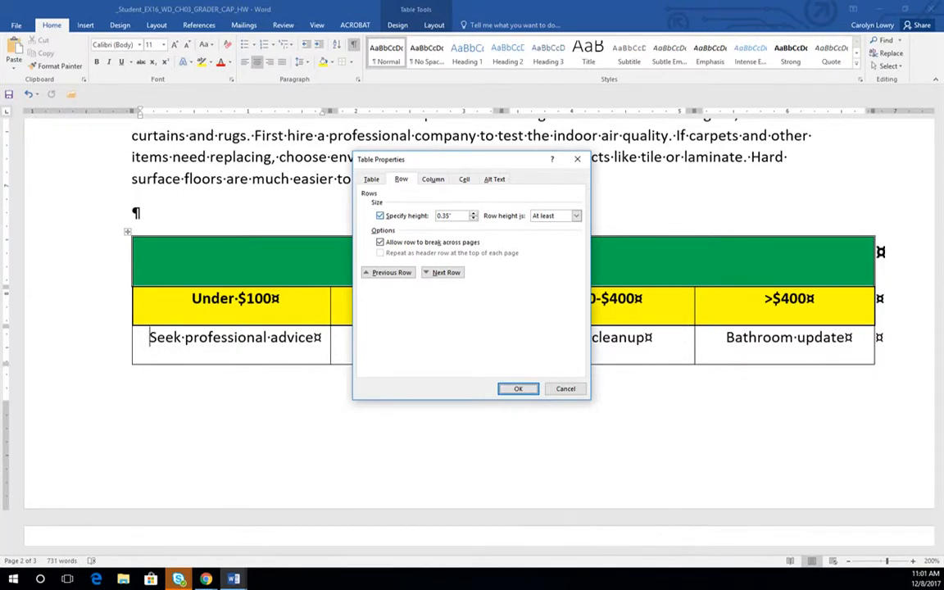
left_click(380, 216)
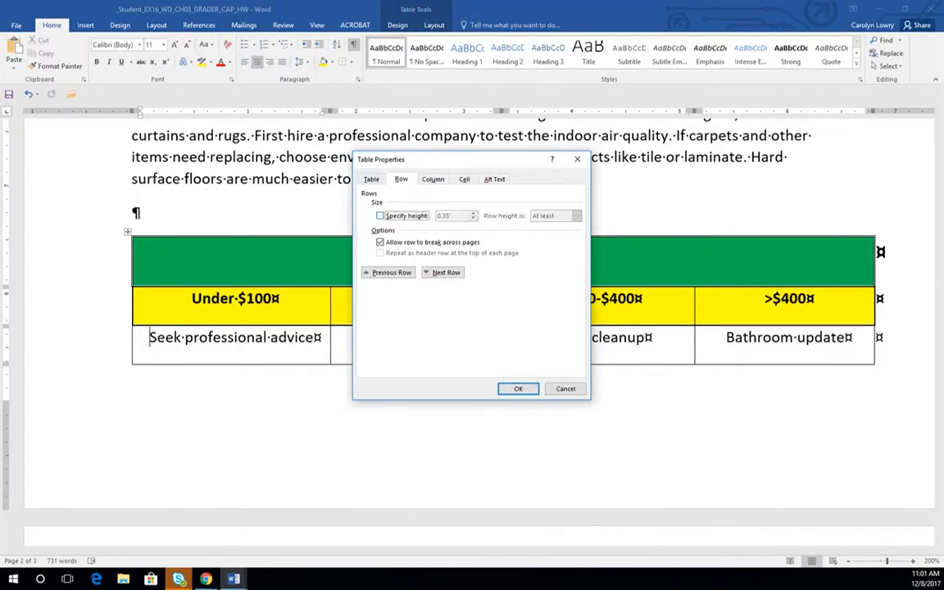
left_click(371, 179)
left_click(401, 179)
left_click(380, 215)
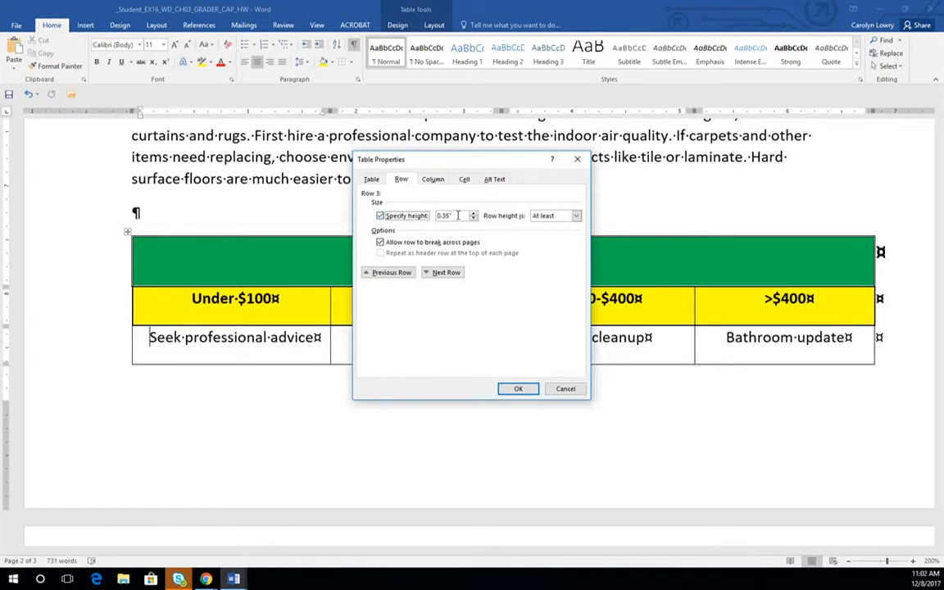
left_click_drag(456, 216, 436, 215)
type(".5")
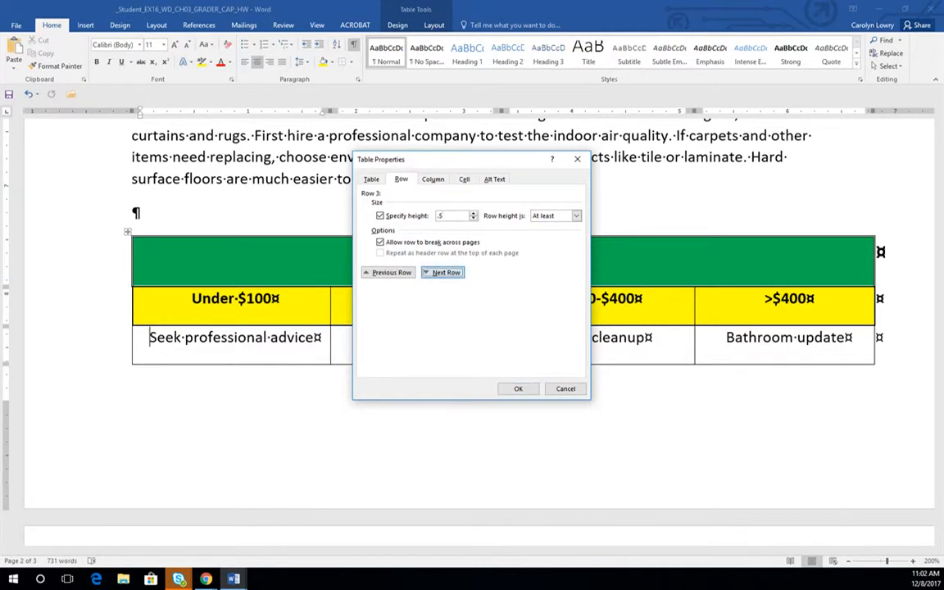
left_click(445, 272)
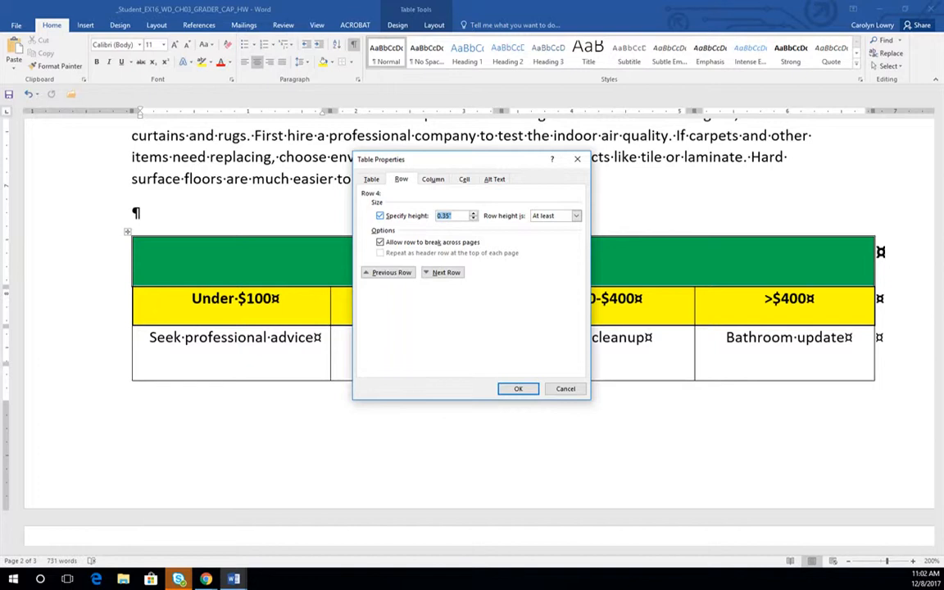
Step: Set the "Inspect it" row's height to 0.2 inch, apply the table properties and review the row heights
type(".2")
key("alt+n")
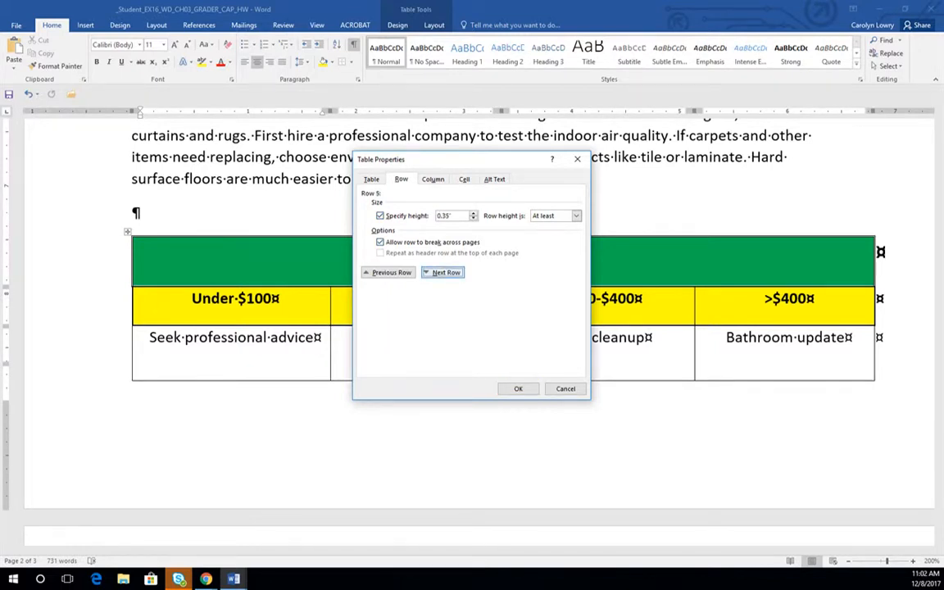
left_click(517, 388)
scroll(516, 385, "down", 2)
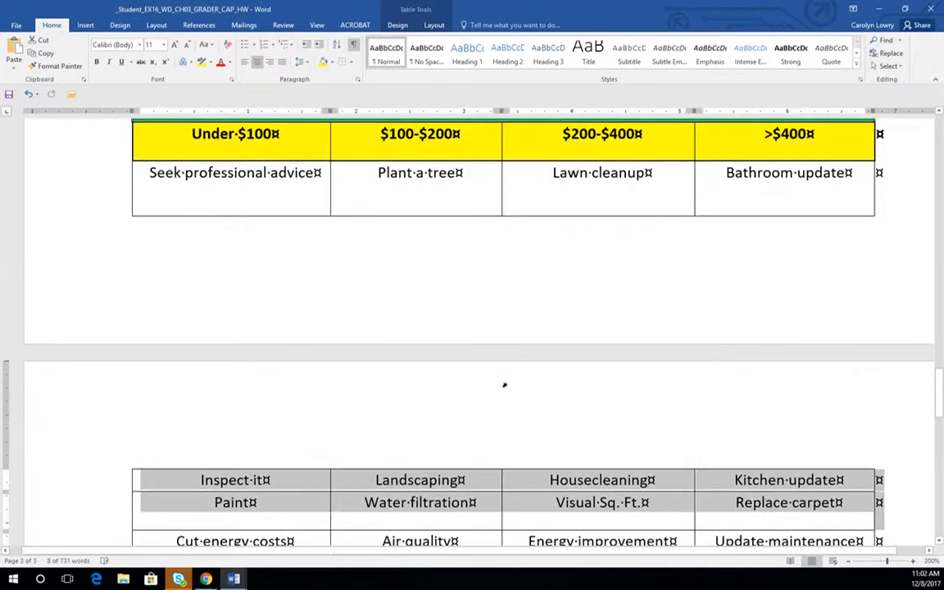
scroll(457, 370, "down", 2)
scroll(456, 367, "up", 3)
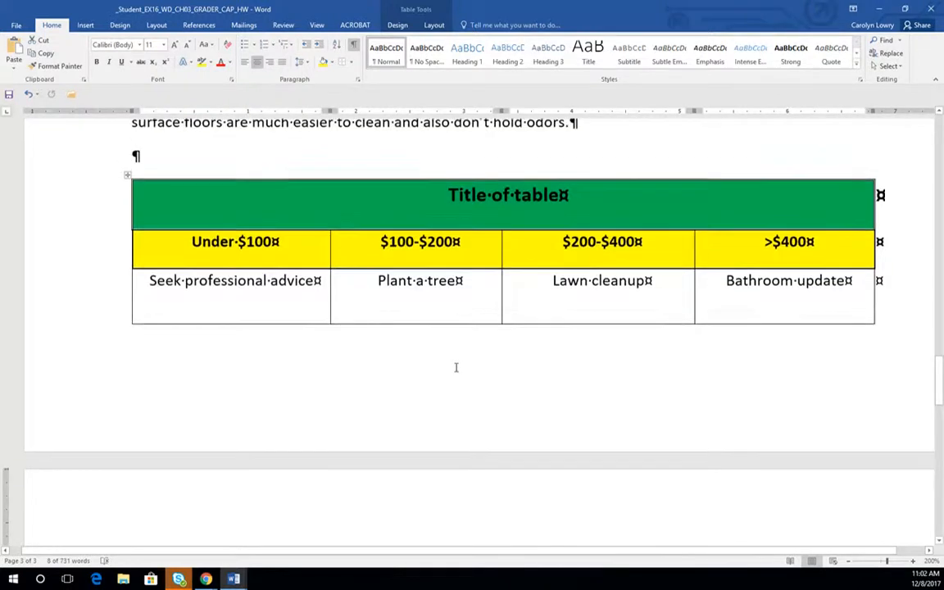
scroll(456, 367, "down", 5)
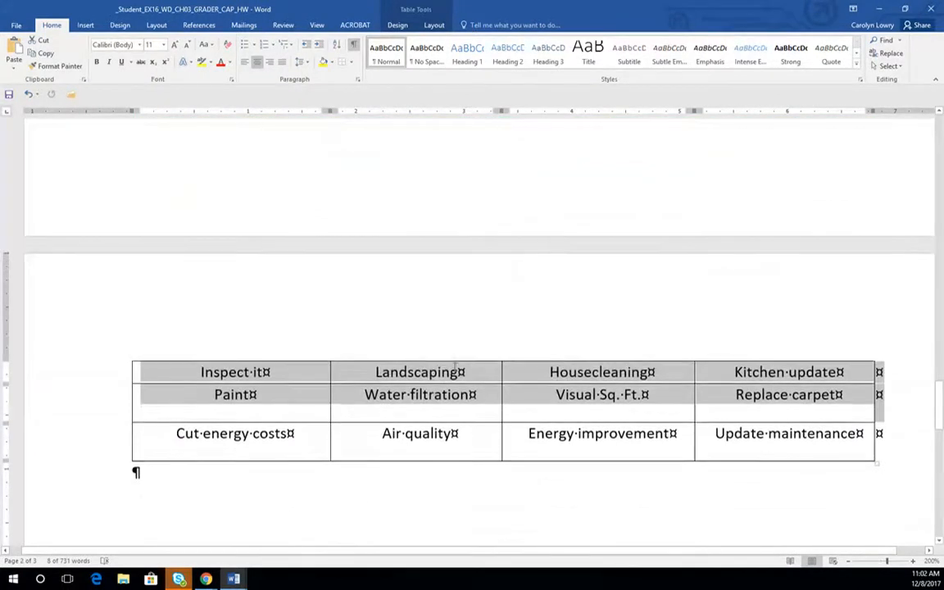
Step: Select the $100-$200 column cells and narrow the column, moving its right border to about 3.2 inches on the ruler
scroll(456, 367, "up", 5)
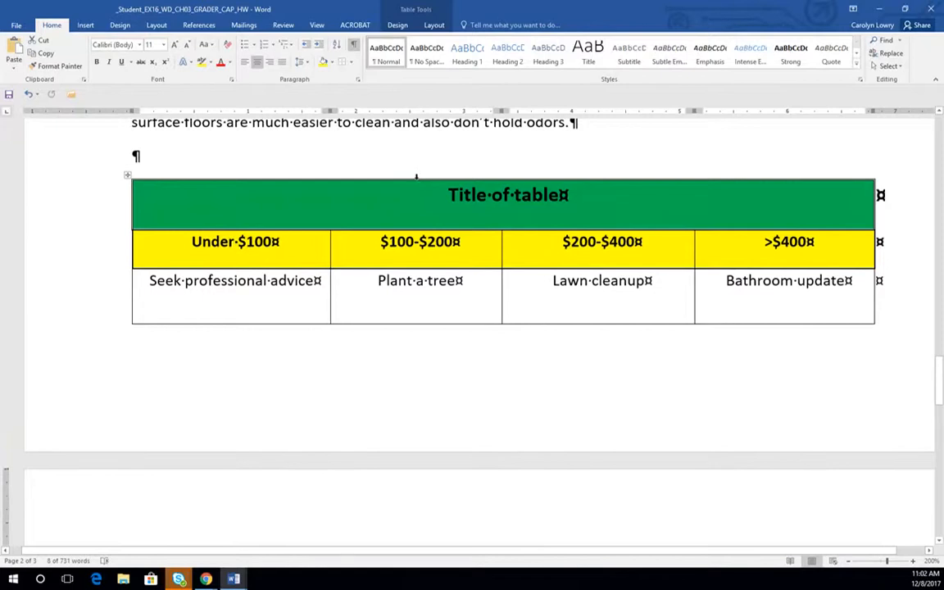
left_click(416, 176)
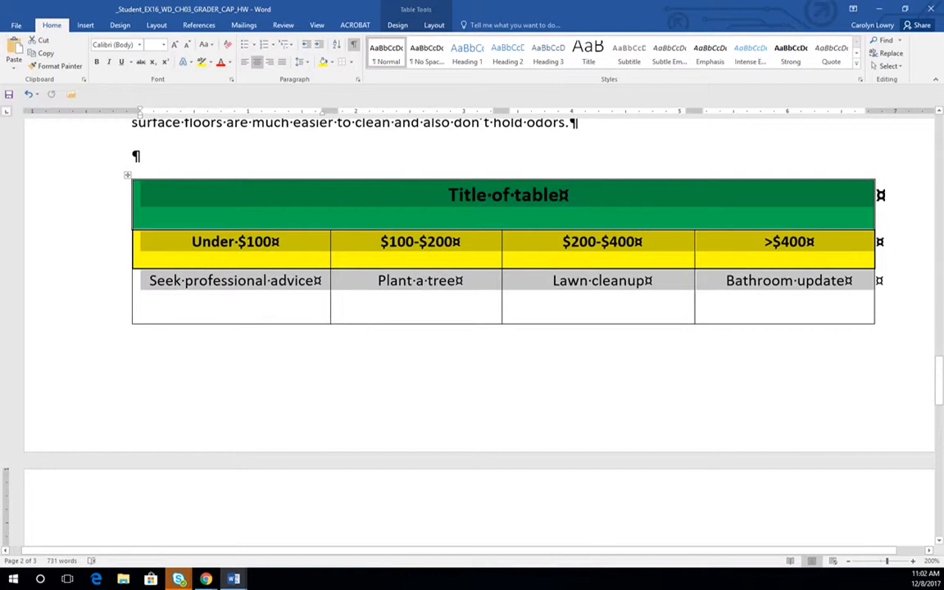
left_click(475, 247)
left_click_drag(381, 238, 436, 410)
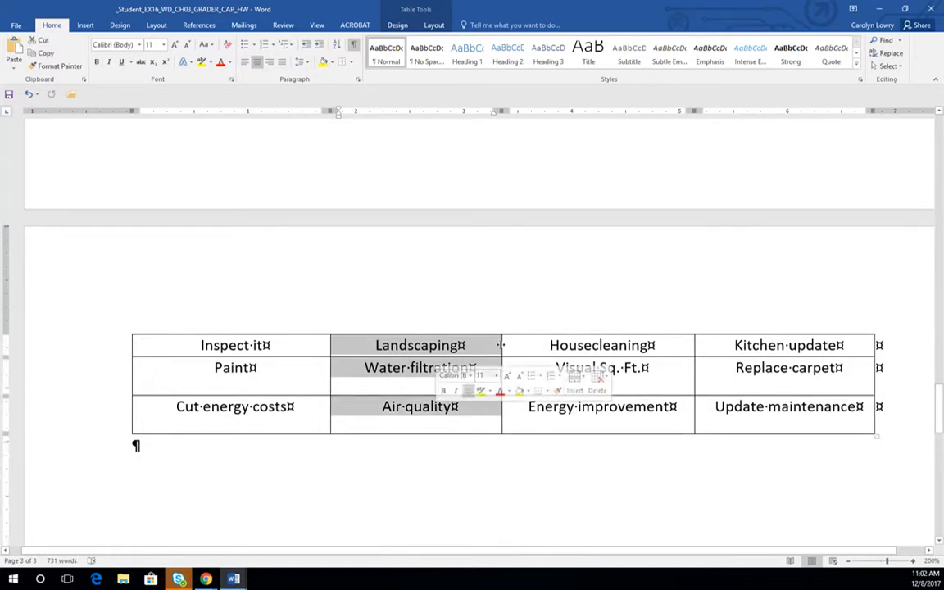
mouse_move(501, 345)
left_mouse_down()
mouse_move(449, 344)
mouse_move(489, 344)
left_mouse_up()
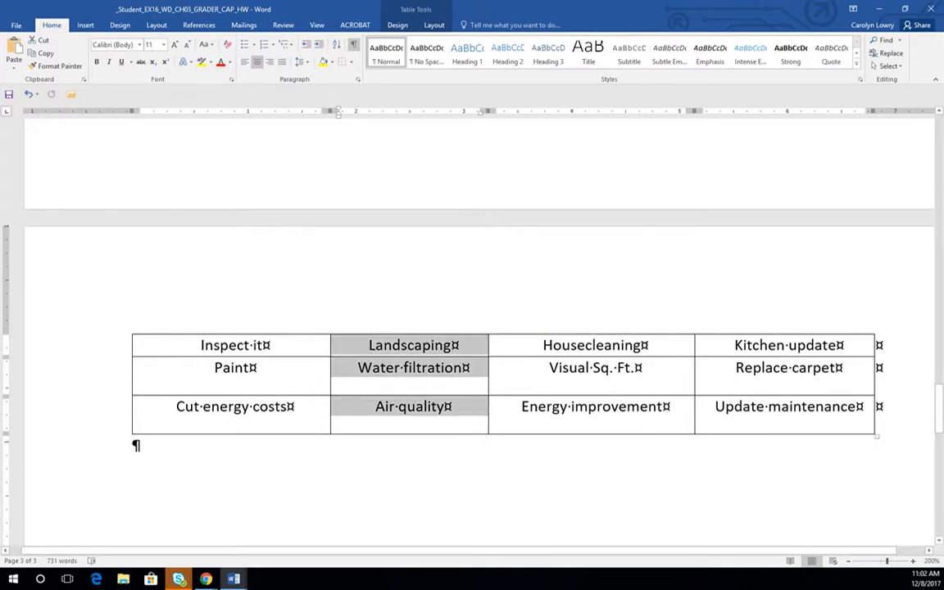
Step: Set the second column's preferred width to 4 inches in Table Properties and proceed to the following column
right_click(415, 343)
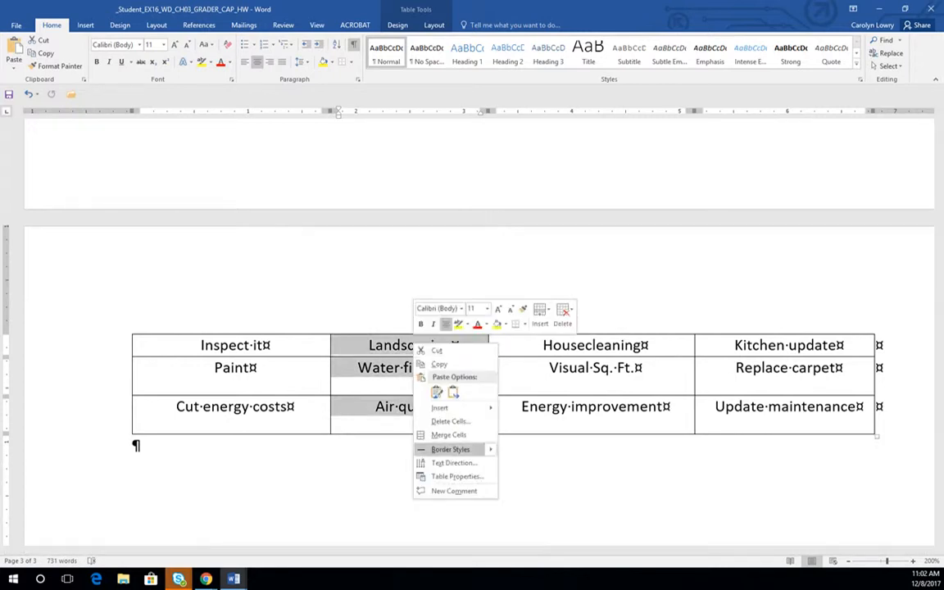
left_click(456, 476)
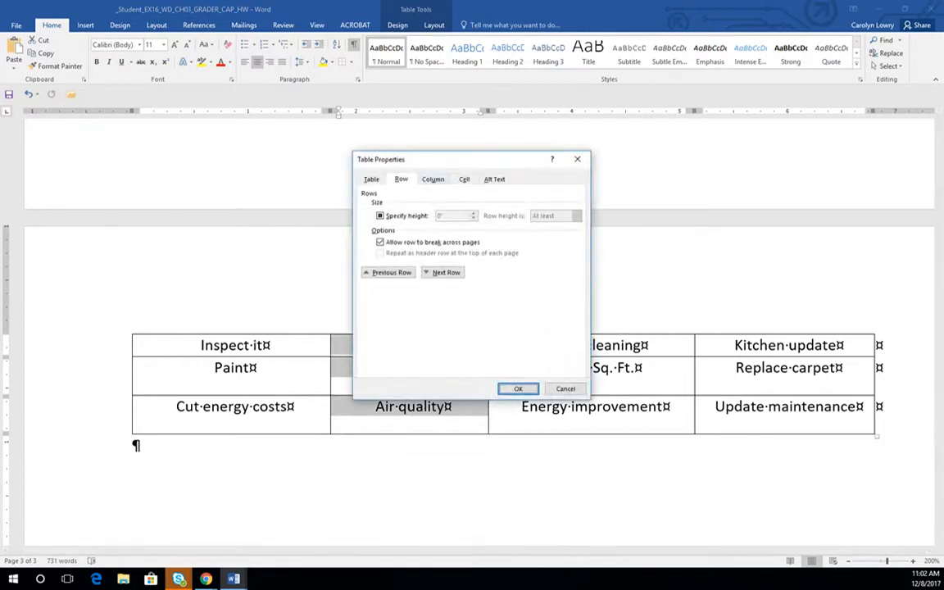
left_click(433, 178)
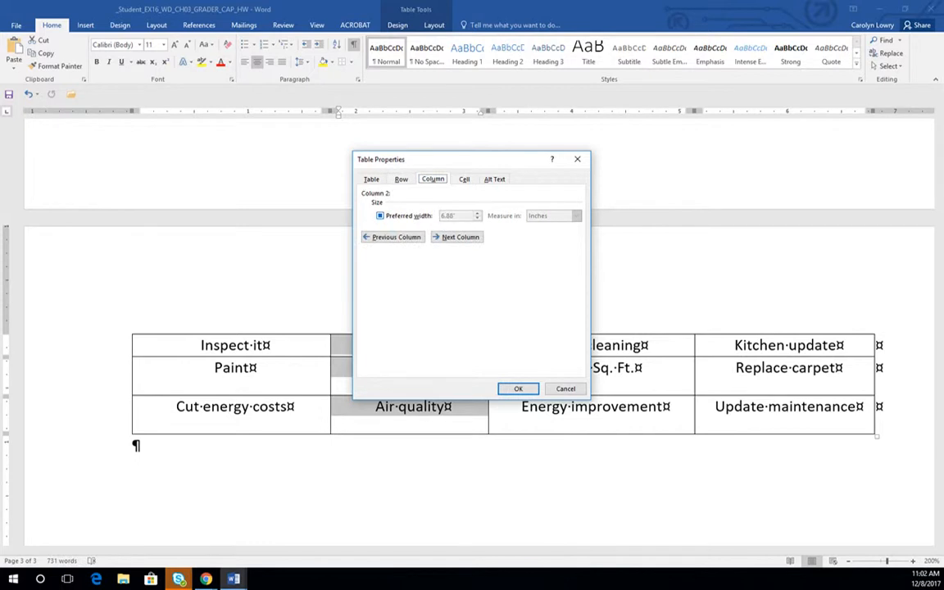
left_click(380, 215)
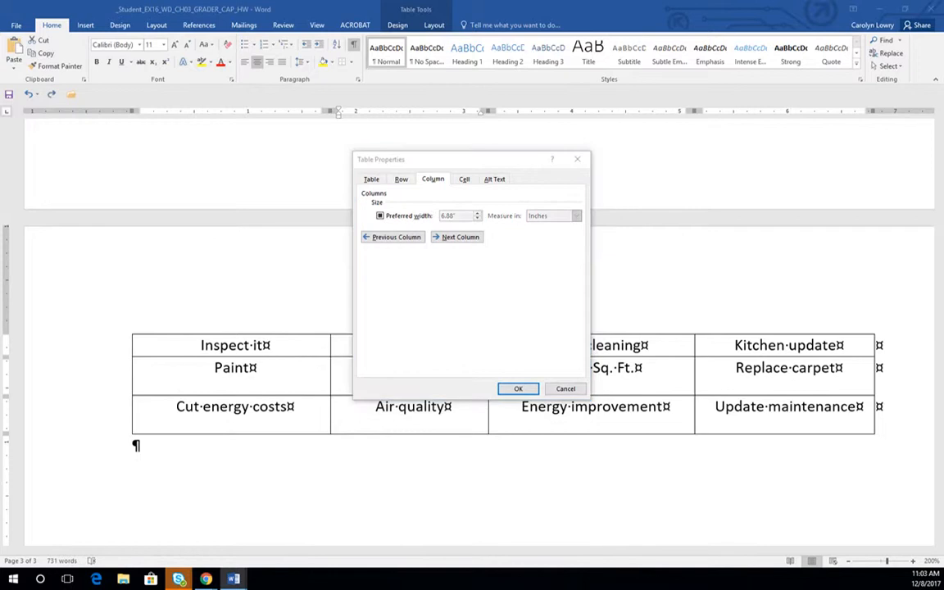
left_click(380, 215)
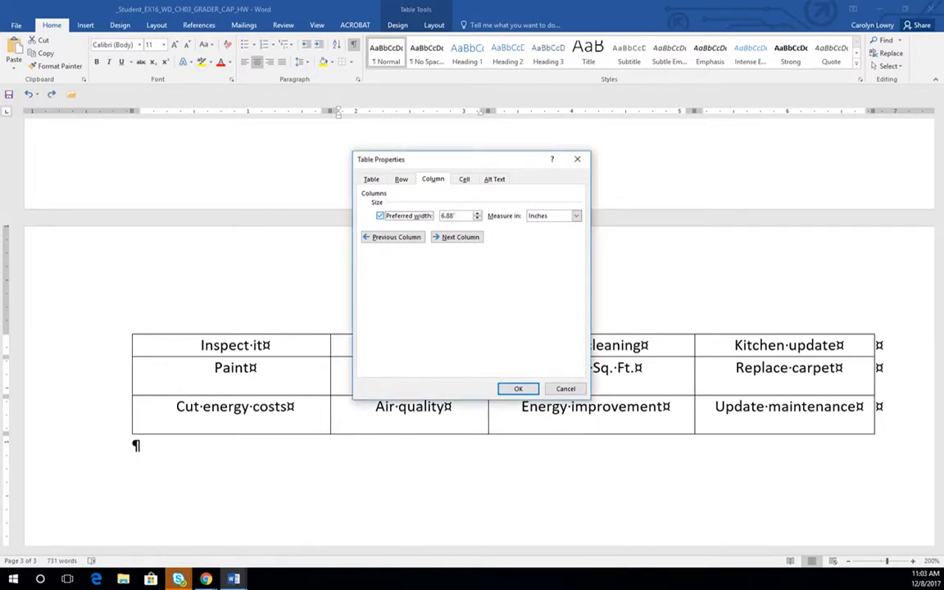
key("Tab")
type("4")
key("alt+n")
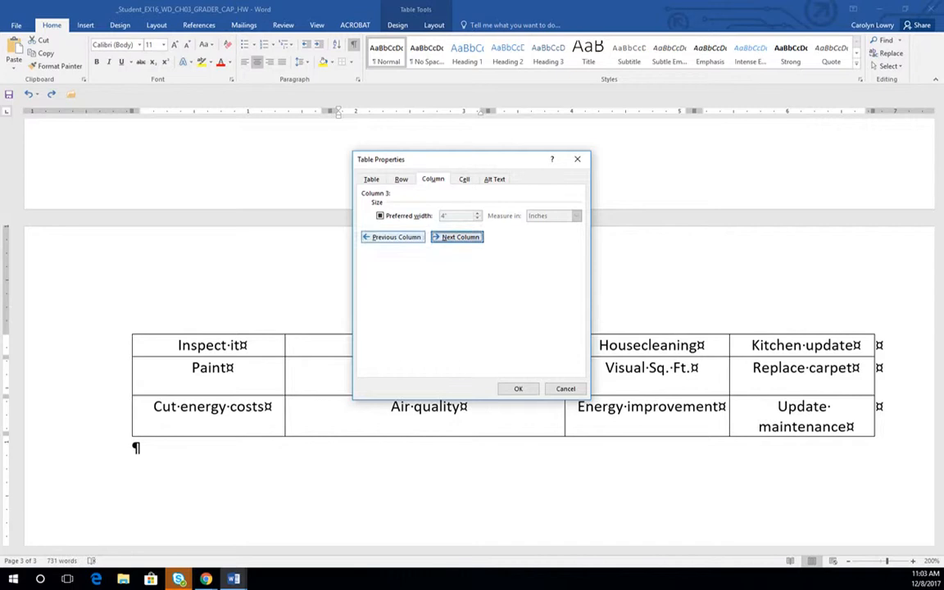
Step: Go back to the first column, set its preferred width to 0.5 inch and apply the table properties
key("alt+p")
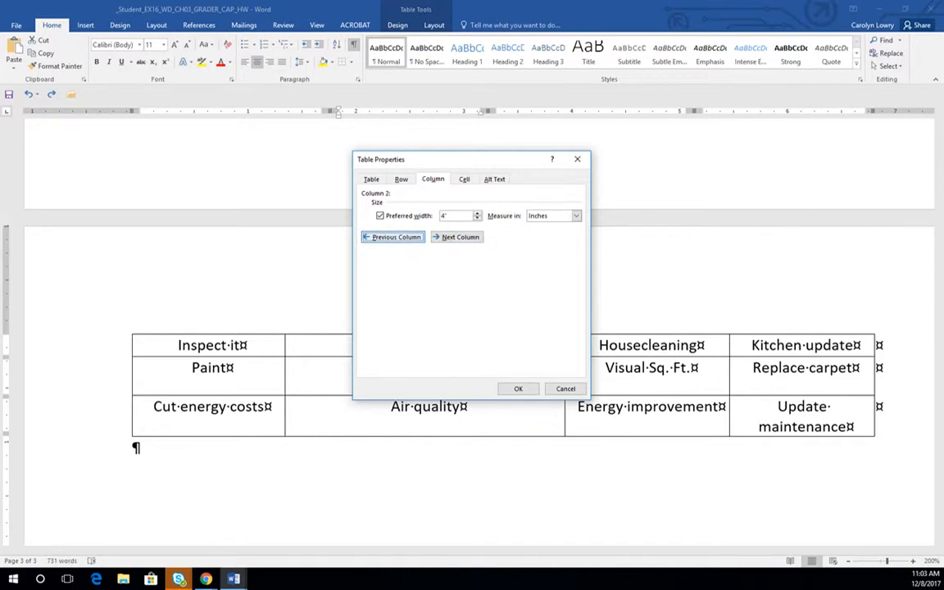
key("alt+p")
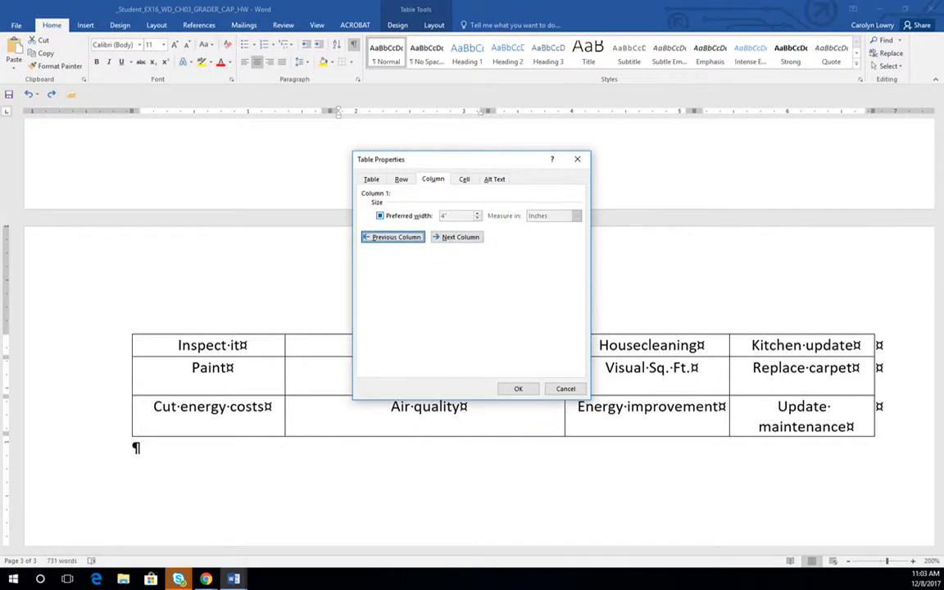
key("alt+w")
key("Tab")
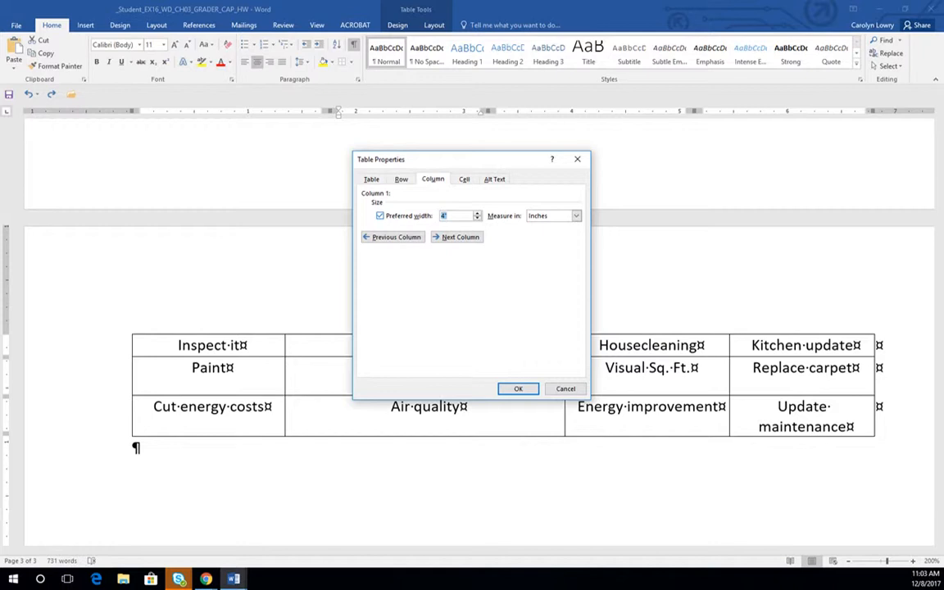
type(".5")
left_click(503, 388)
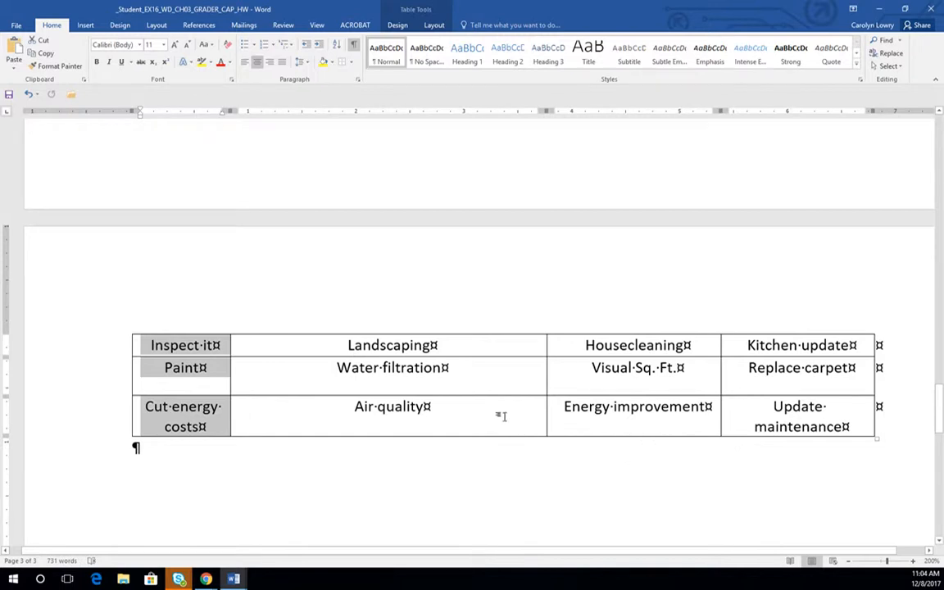
Step: Insert a page break at the empty paragraph above the table
scroll(502, 413, "up", 5)
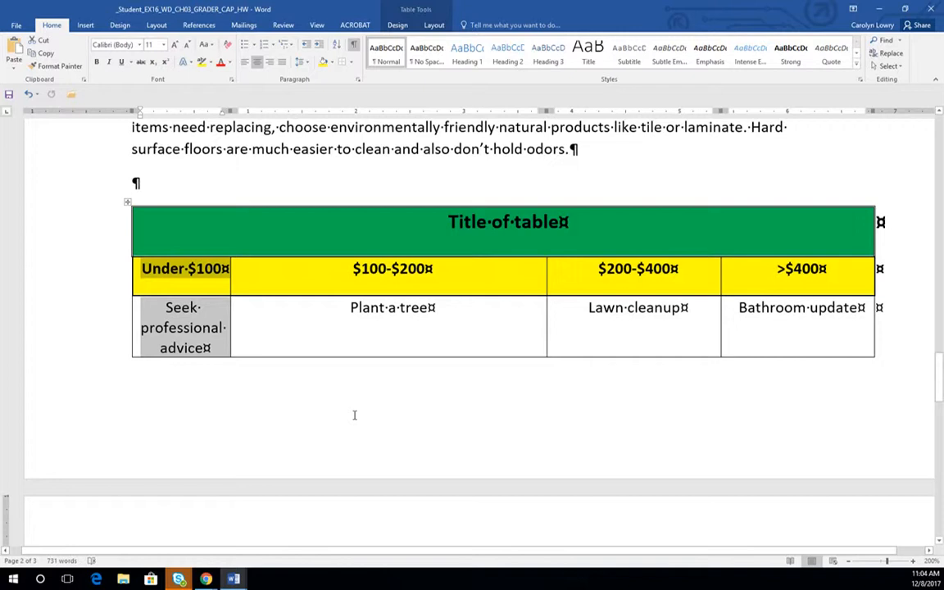
left_click(192, 182)
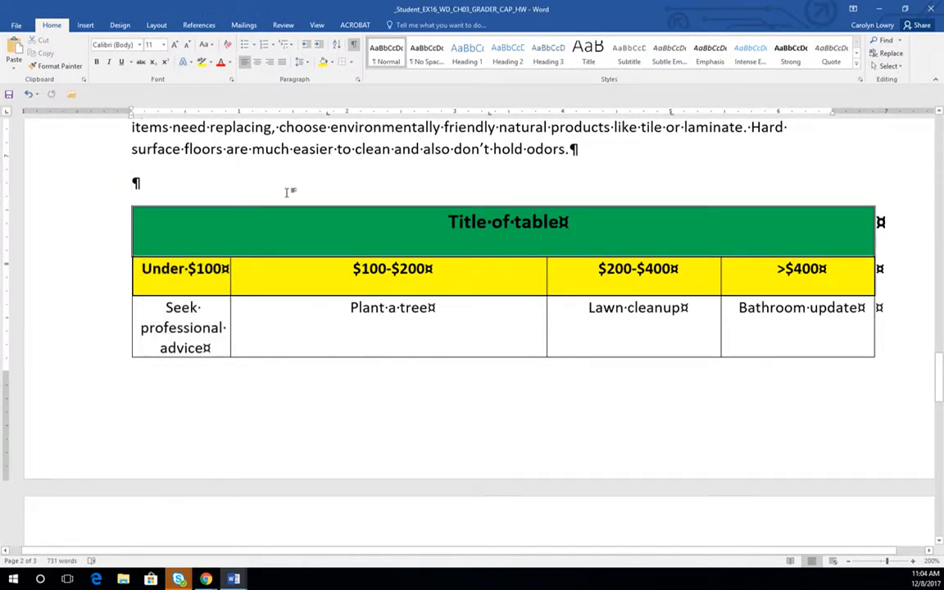
key("ctrl+Return")
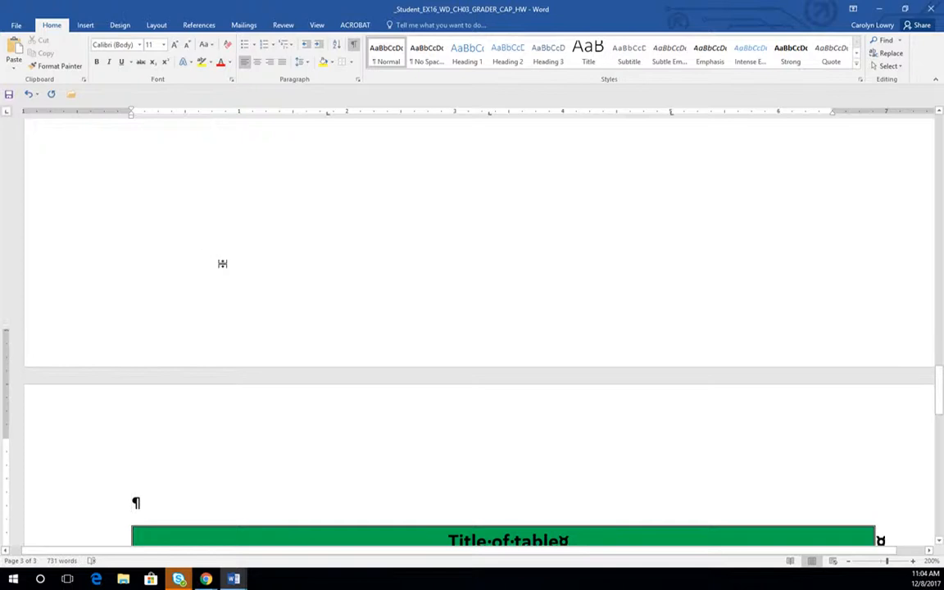
scroll(223, 263, "down", 5)
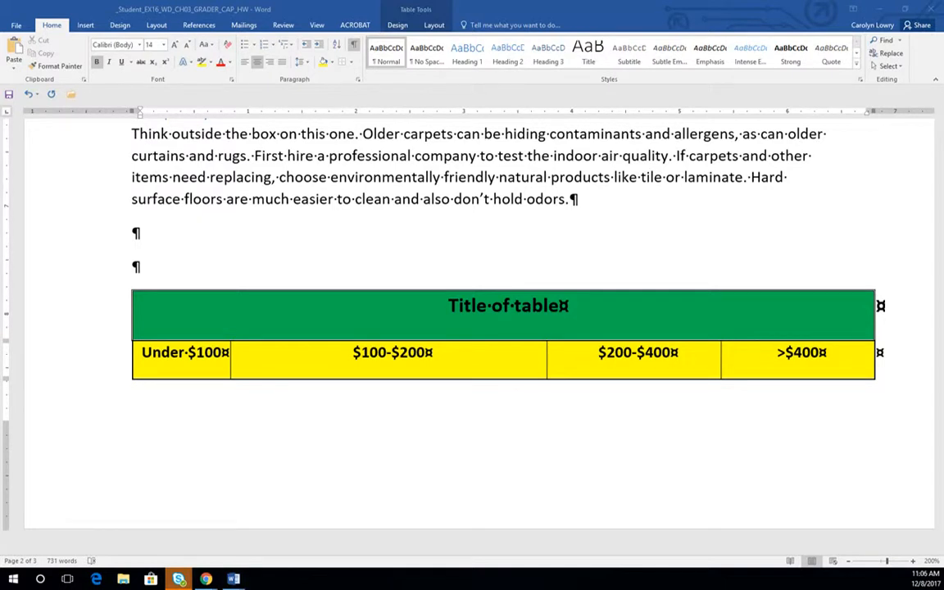
Step: Make the title row repeat as a header row at the top of each page and check the table's continuation
right_click(186, 313)
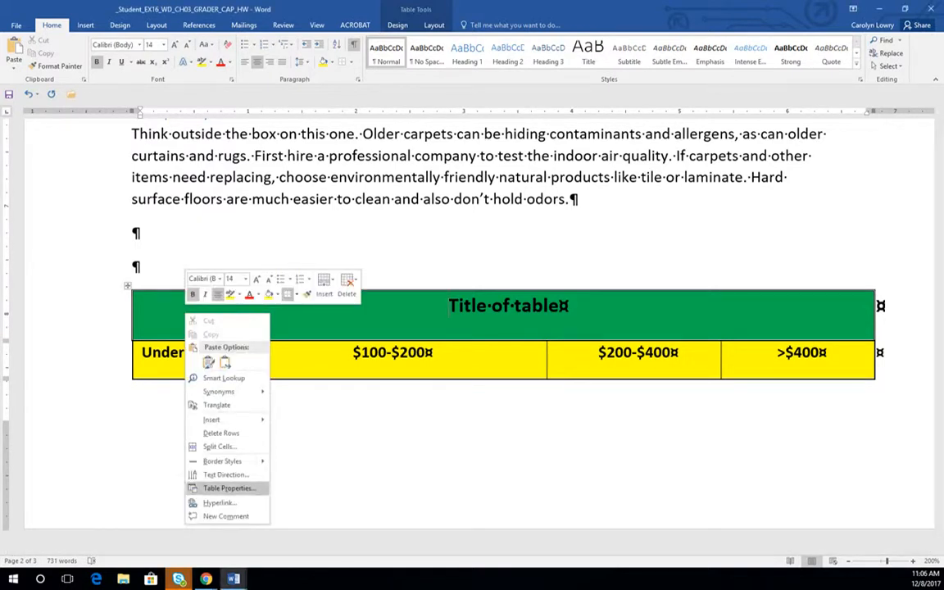
left_click(230, 488)
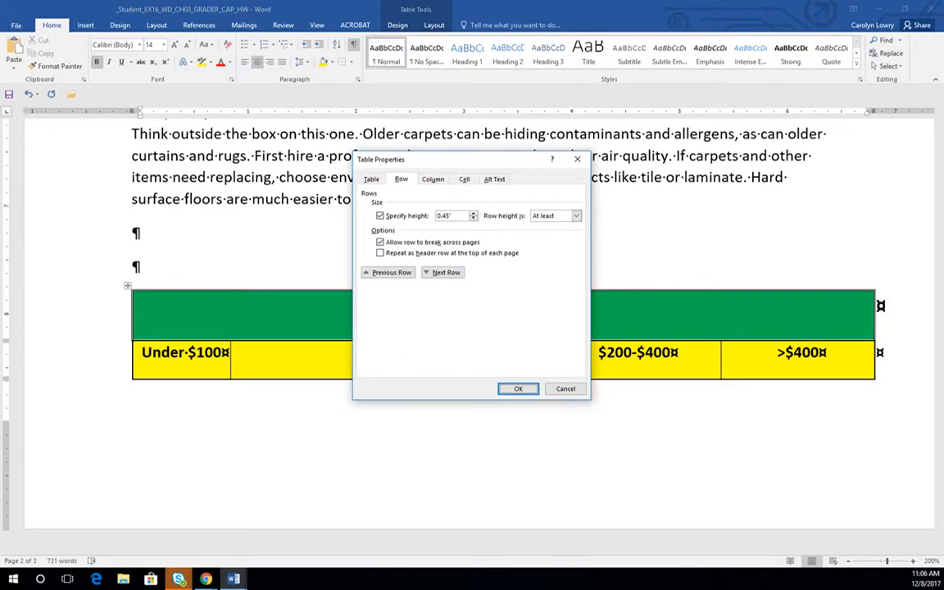
left_click(380, 253)
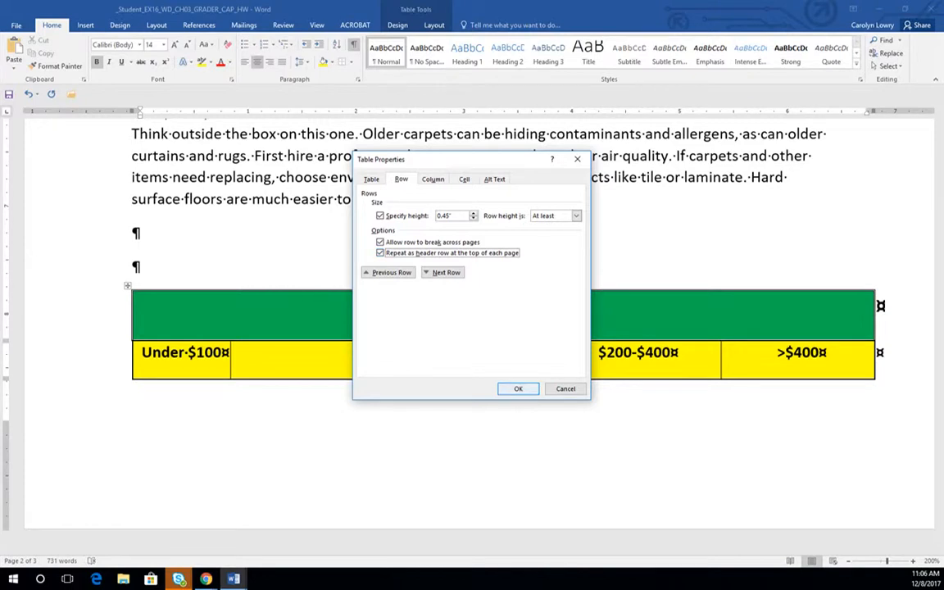
left_click(518, 388)
scroll(455, 402, "down", 8)
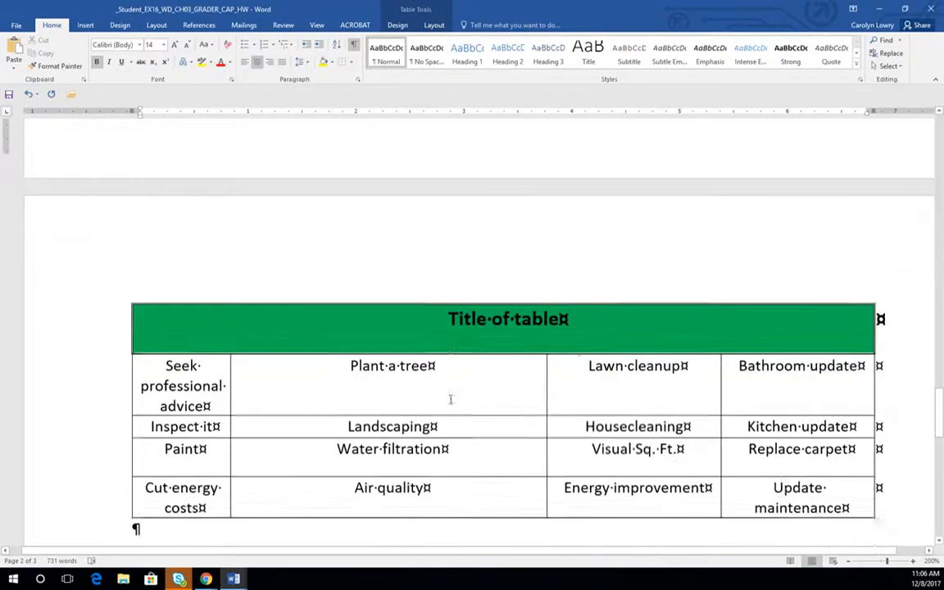
scroll(450, 399, "down", 1)
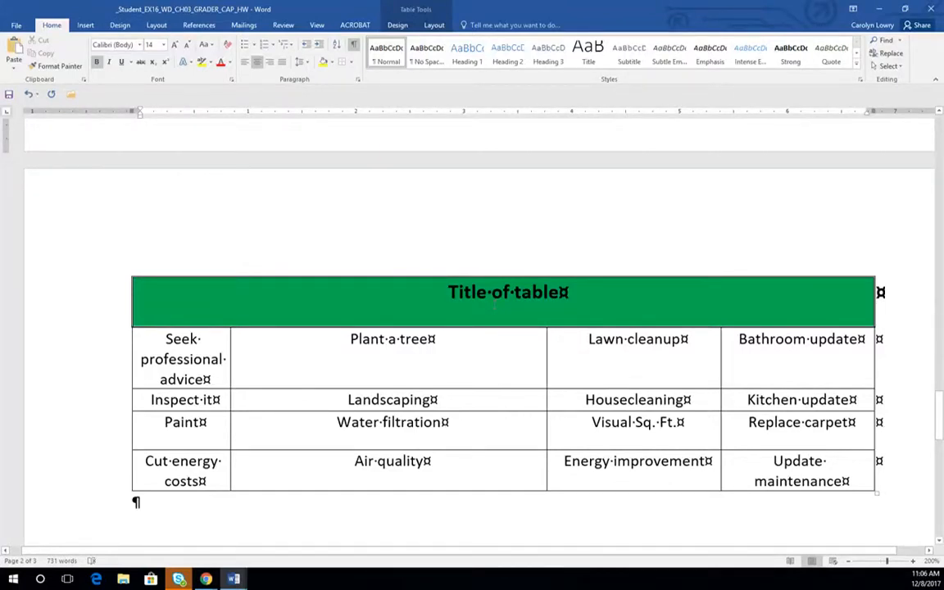
Step: Select the title and price-range rows, go to row 1 in Table Properties and enable repeating it as a header row
scroll(495, 302, "up", 4)
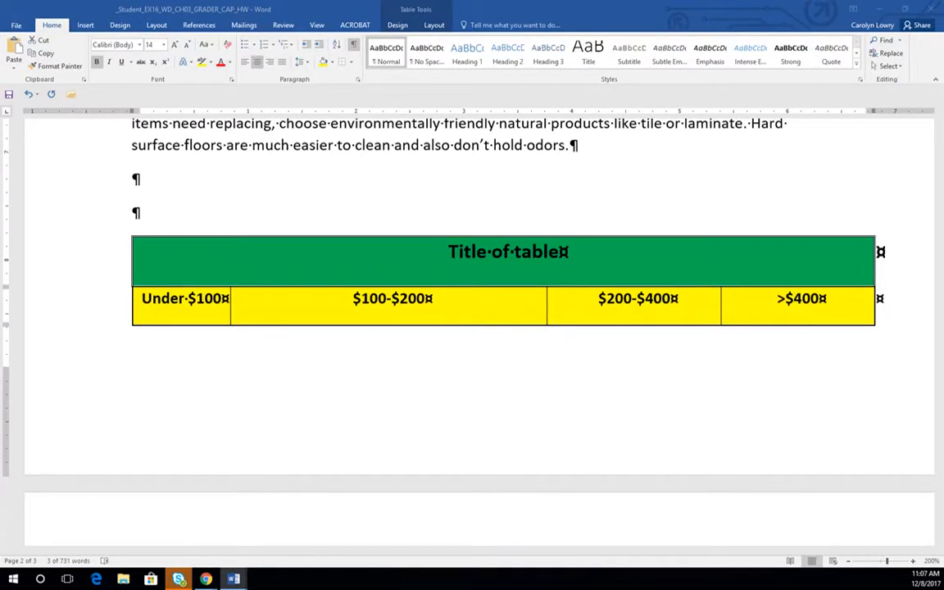
left_click(128, 232)
right_click(264, 262)
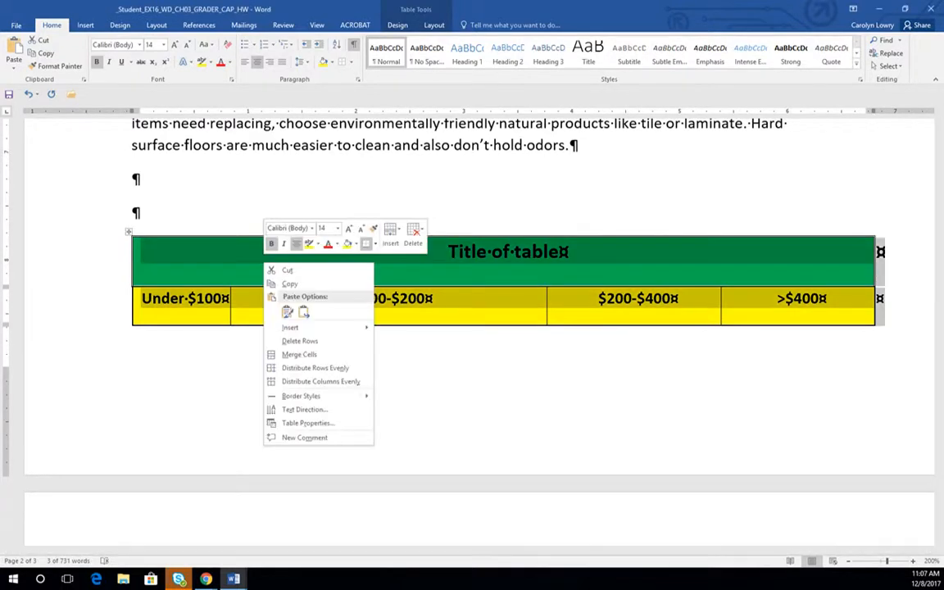
left_click(307, 423)
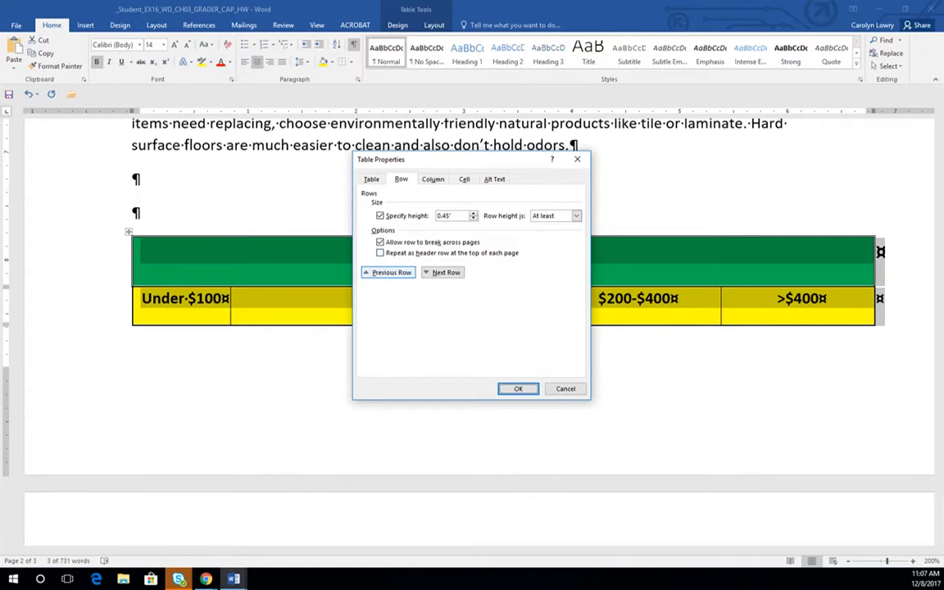
left_click(388, 272)
left_click(389, 272)
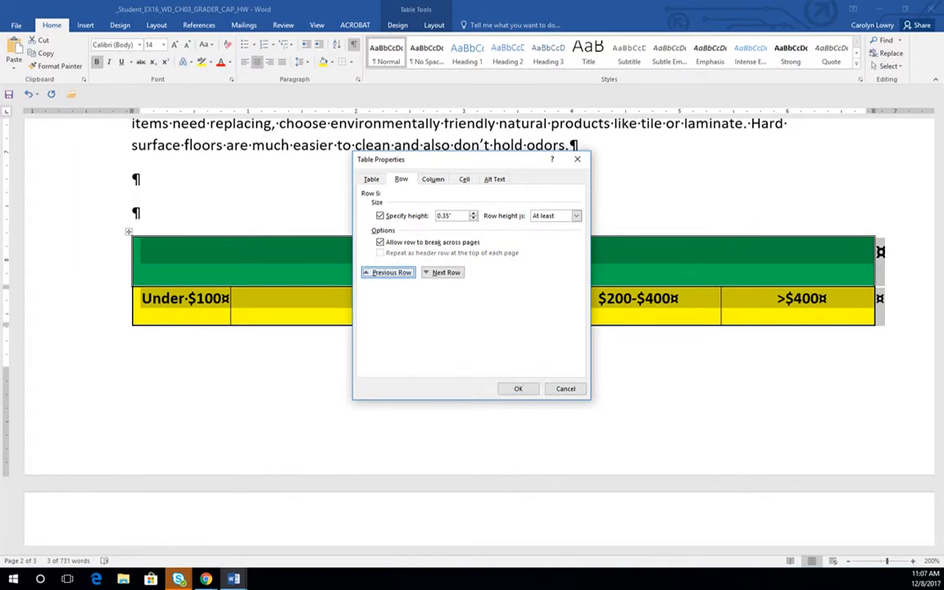
left_click(389, 272)
left_click(388, 271)
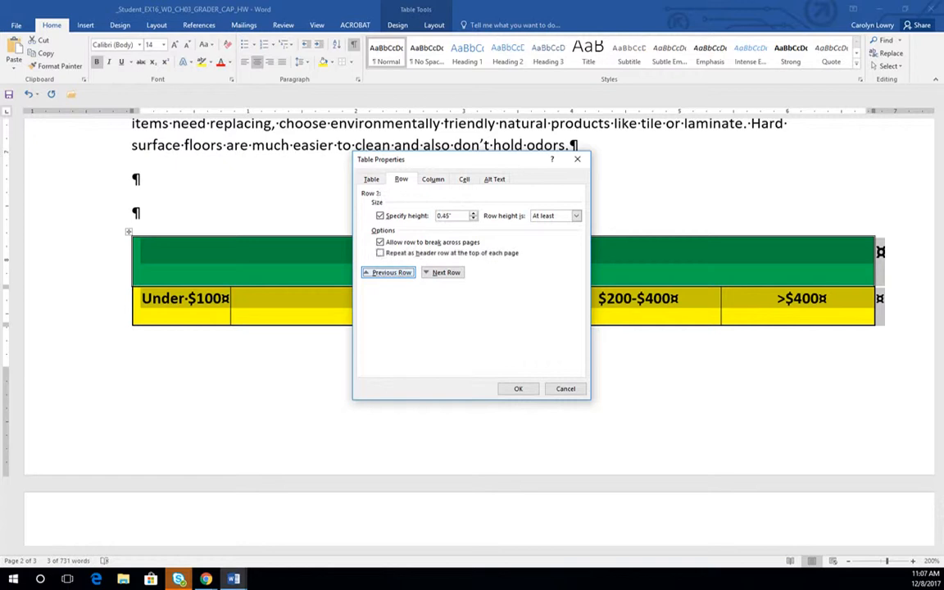
left_click(388, 272)
left_click(388, 272)
left_click(379, 252)
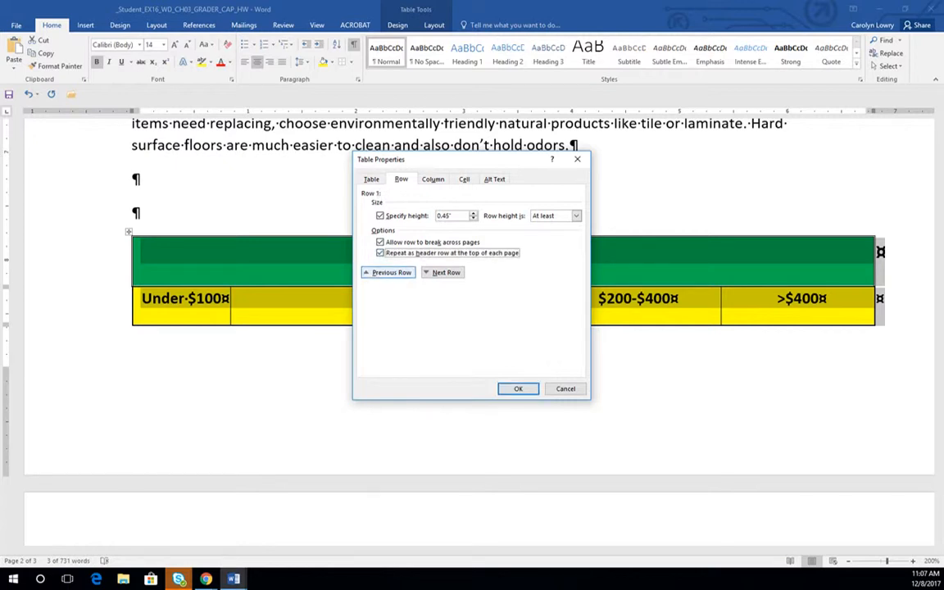
Step: Compare the header-repeat options of rows 1 and 2, apply the properties with row 1 repeating, and review both table pages
left_click(442, 272)
left_click(442, 272)
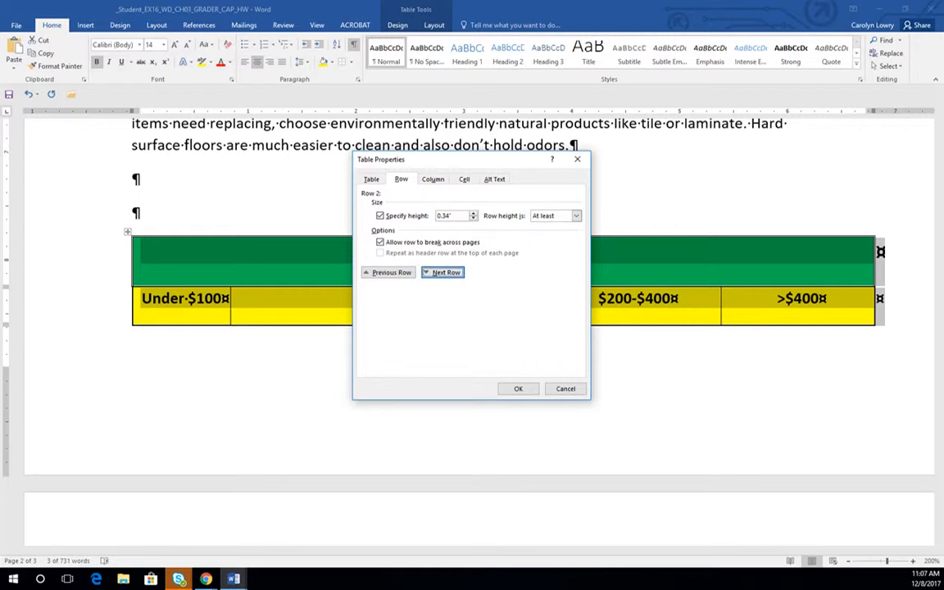
left_click(388, 272)
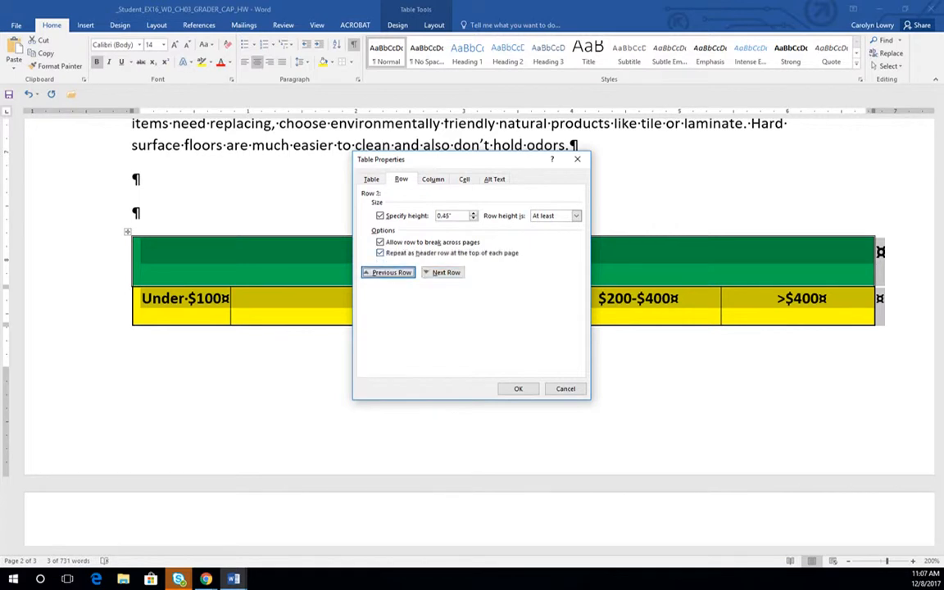
left_click(379, 252)
left_click(443, 272)
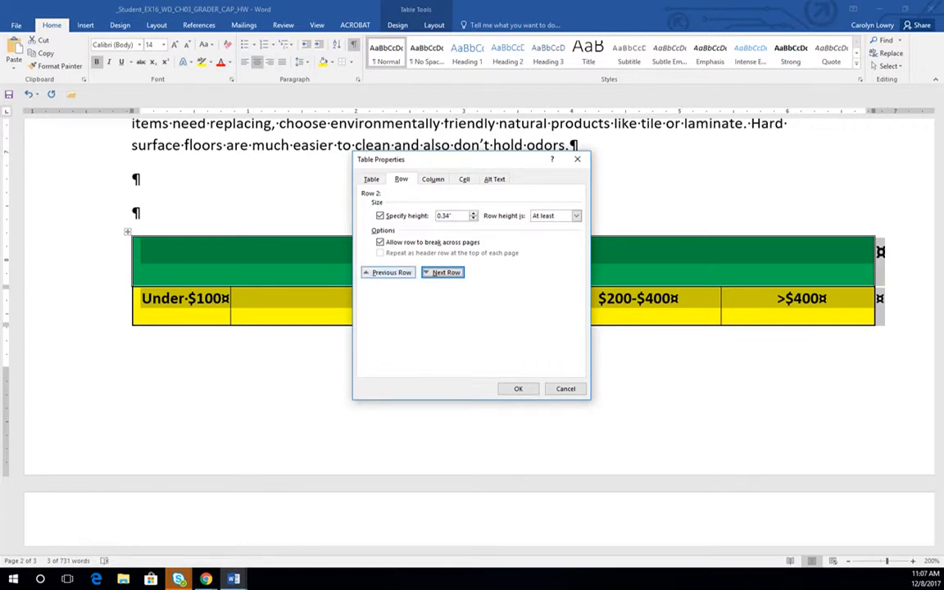
left_click(388, 272)
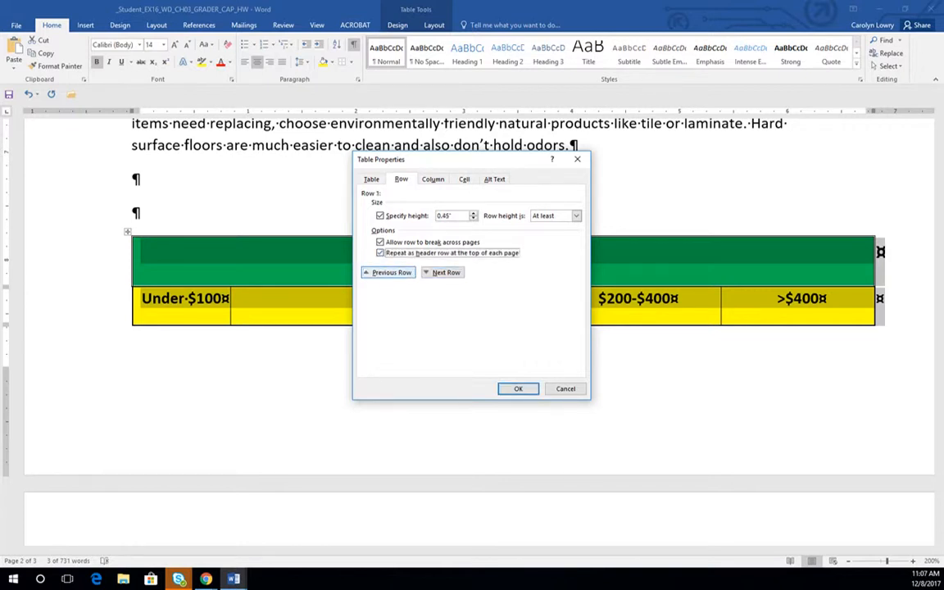
left_click(518, 389)
scroll(401, 381, "down", 5)
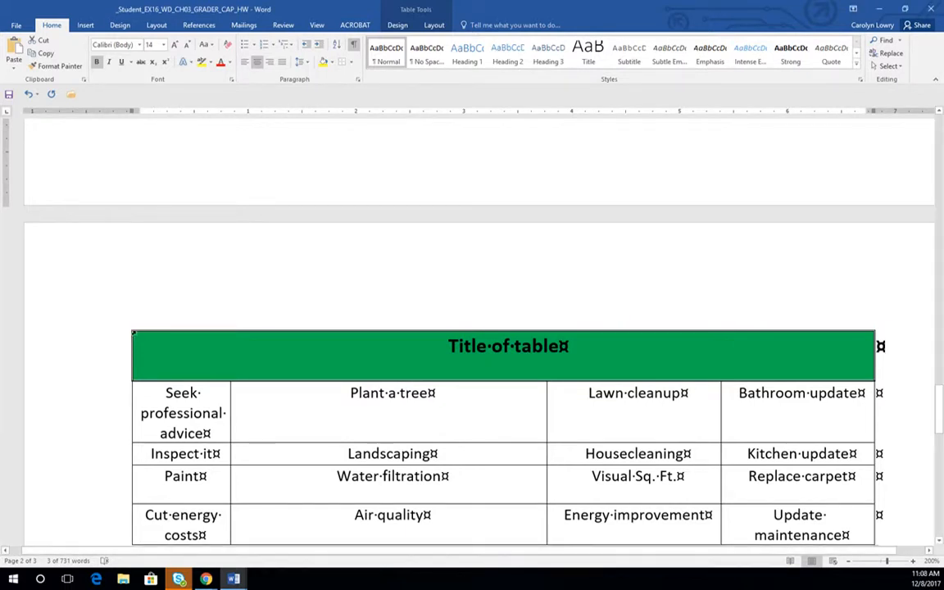
left_click(137, 394)
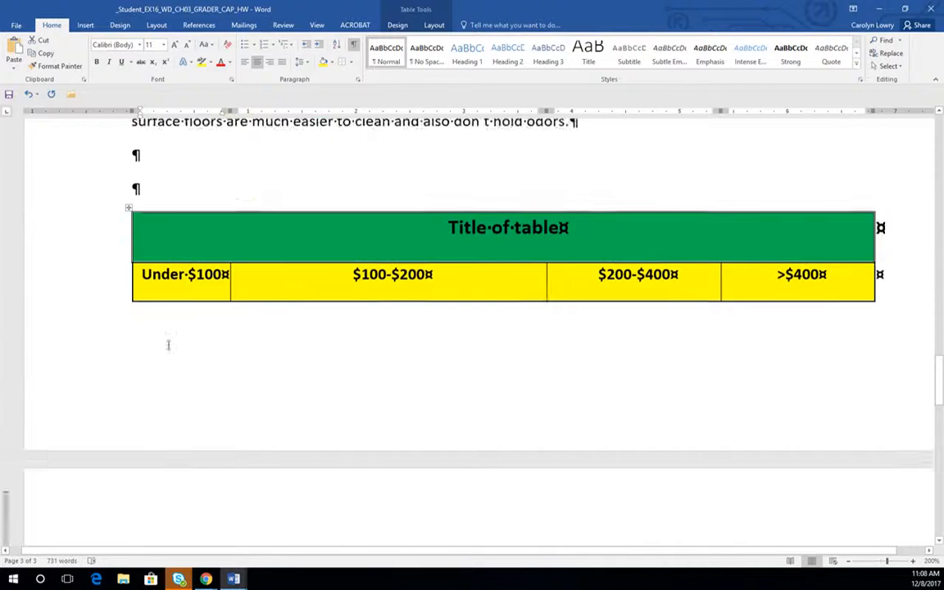
scroll(492, 286, "up", 3)
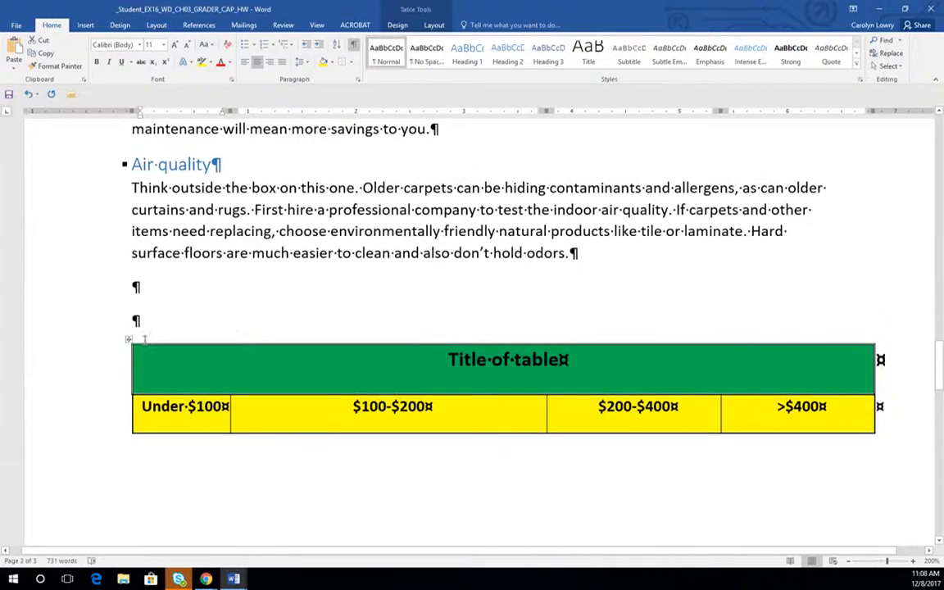
Step: Insert the caption "Table 1: Title of Table" below the whole table and check it beneath the last row
left_click(128, 340)
right_click(128, 341)
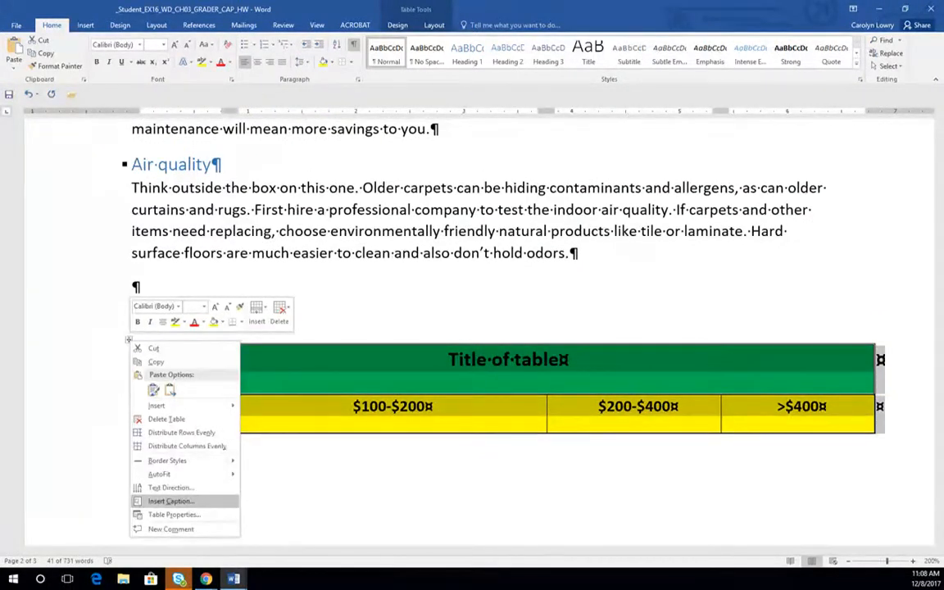
left_click(170, 501)
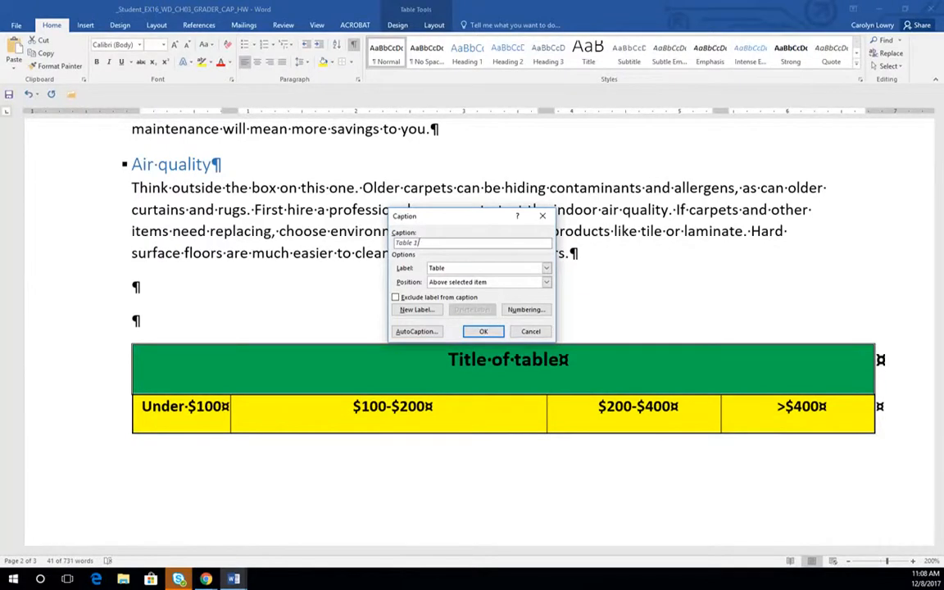
type(": Title of t")
key("BackSpace")
type("Table")
left_click(545, 281)
left_click(458, 300)
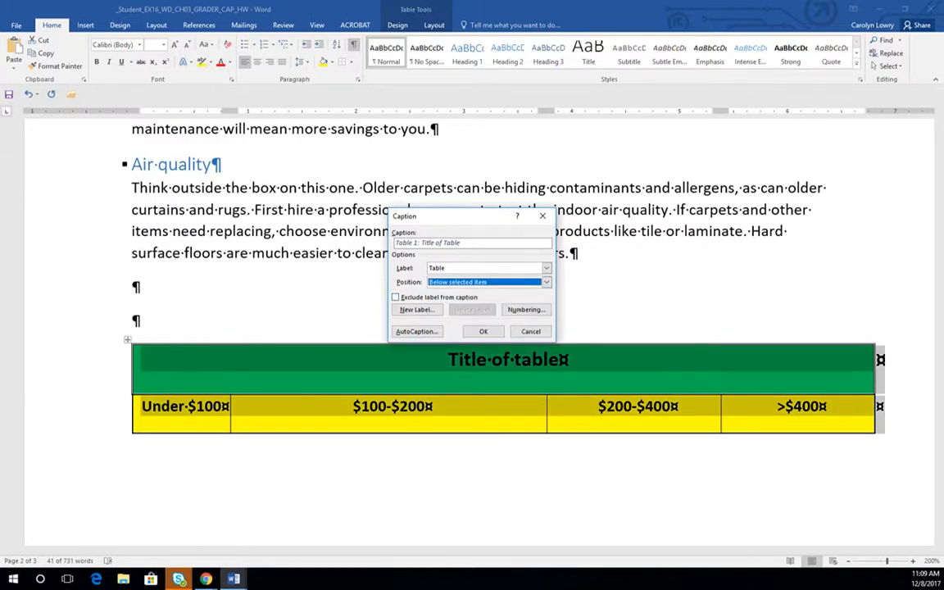
left_click(484, 331)
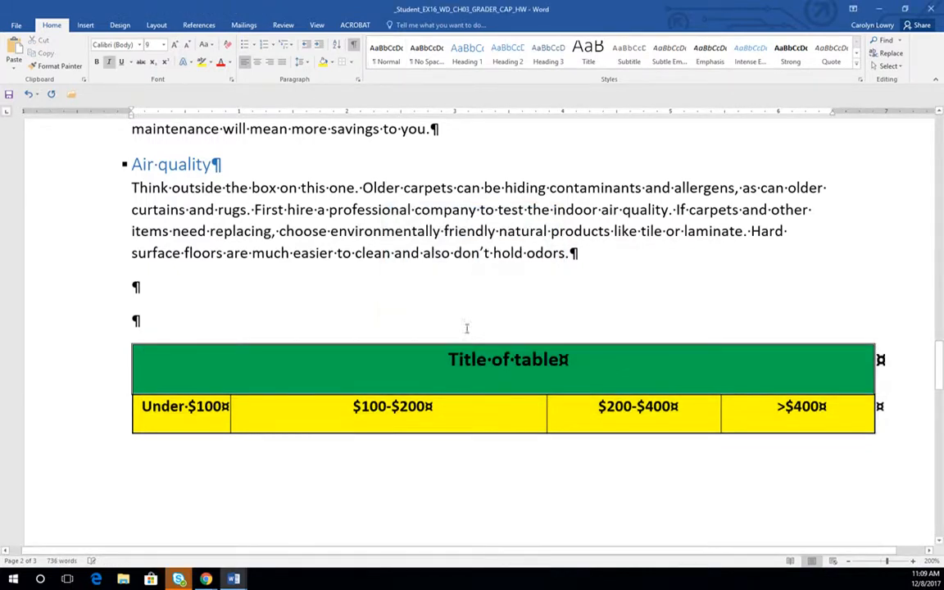
scroll(459, 324, "down", 2)
scroll(449, 319, "down", 5)
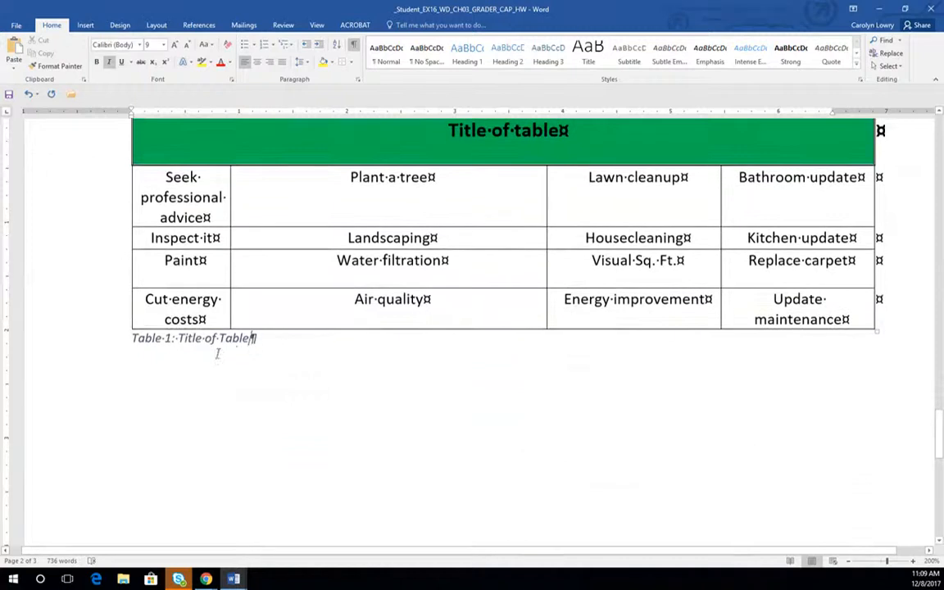
Step: Center the caption paragraph under the table
left_click(194, 340)
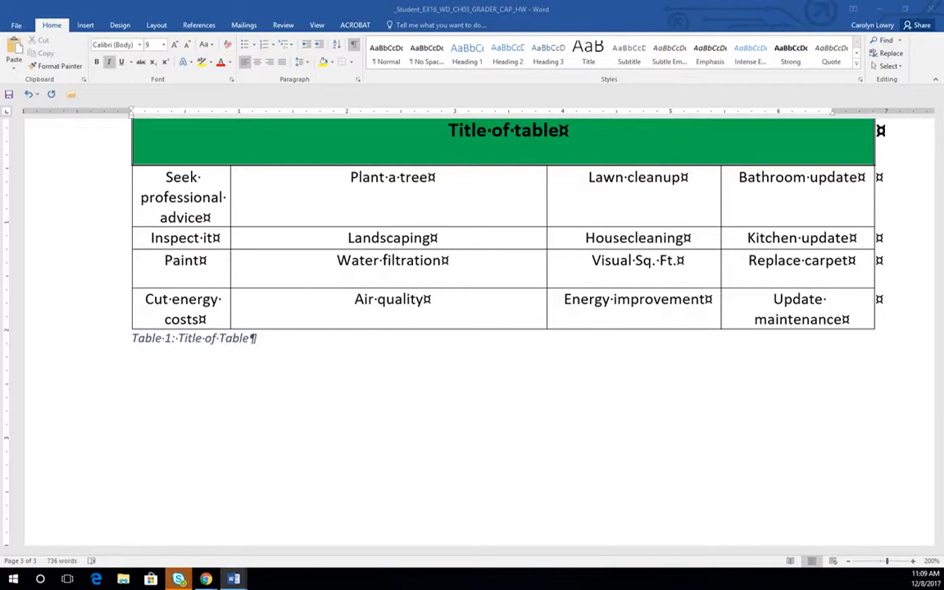
left_click(195, 338)
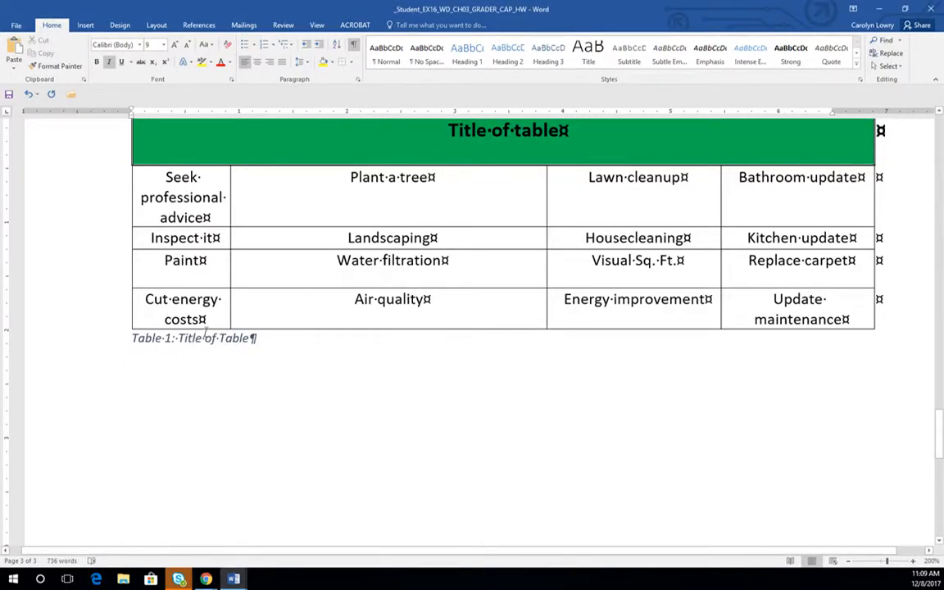
key("ctrl+e")
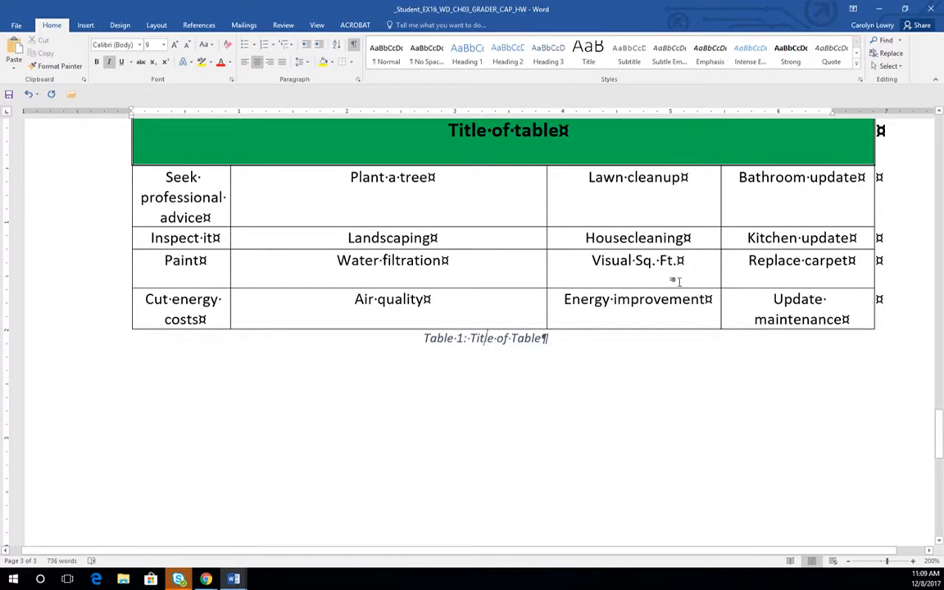
Step: Modify the Caption style to use centered alignment and a light orange Accent 2 font color
left_click(857, 64)
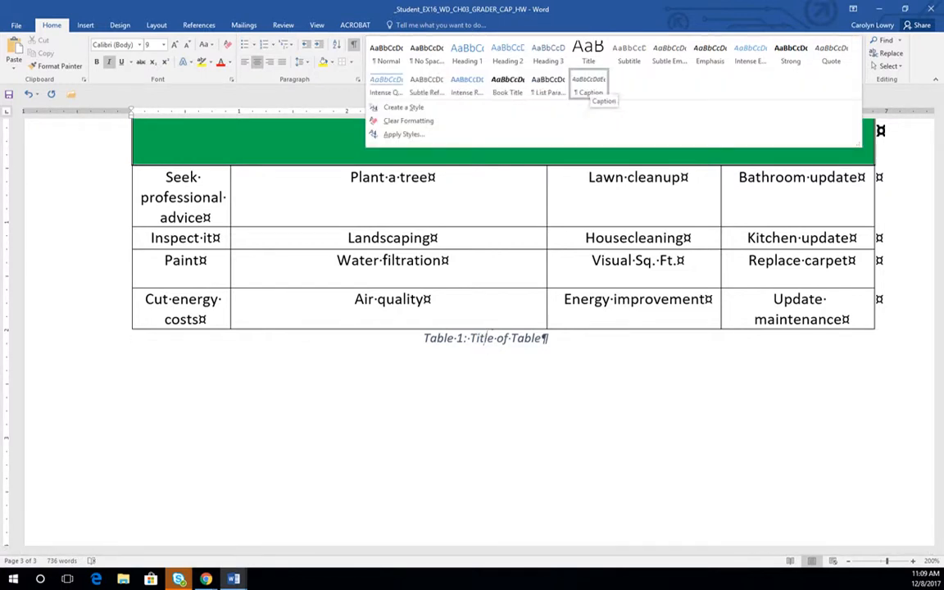
right_click(589, 84)
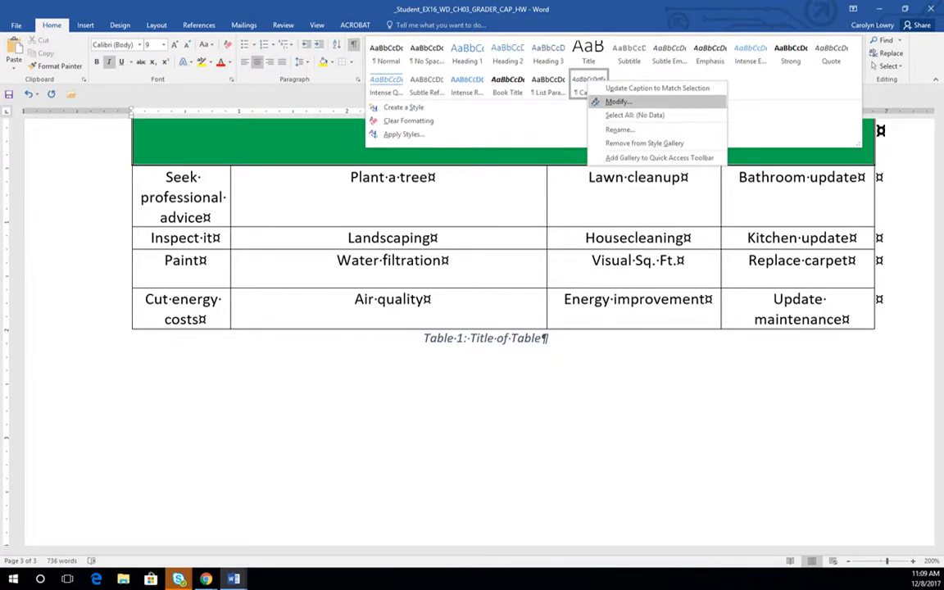
left_click(616, 101)
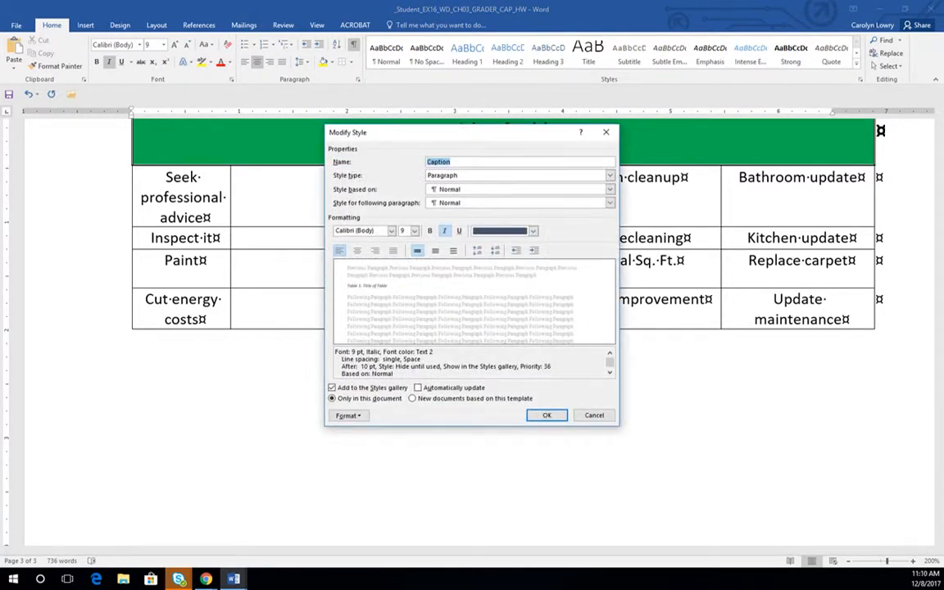
left_click(357, 250)
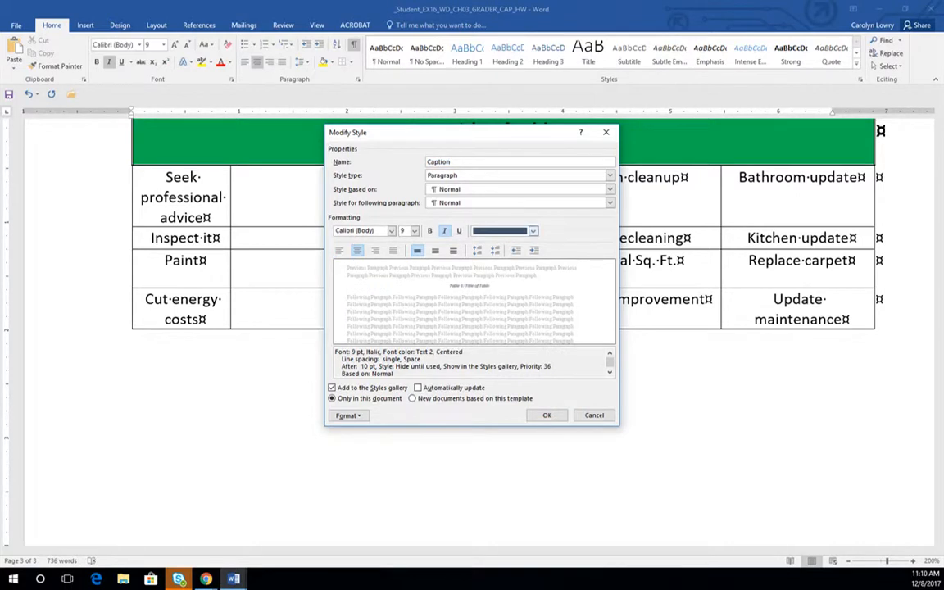
left_click(503, 230)
left_click(524, 268)
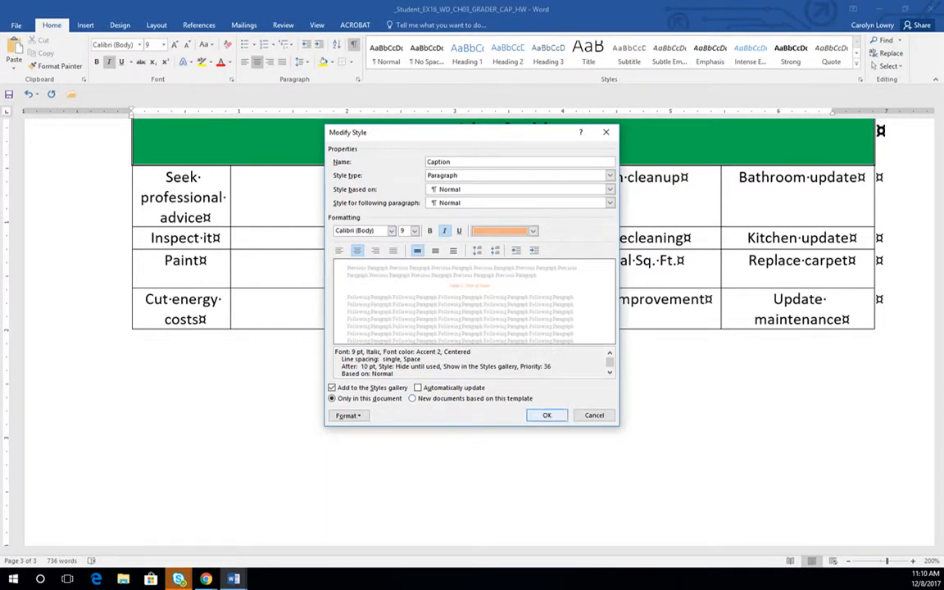
left_click(545, 416)
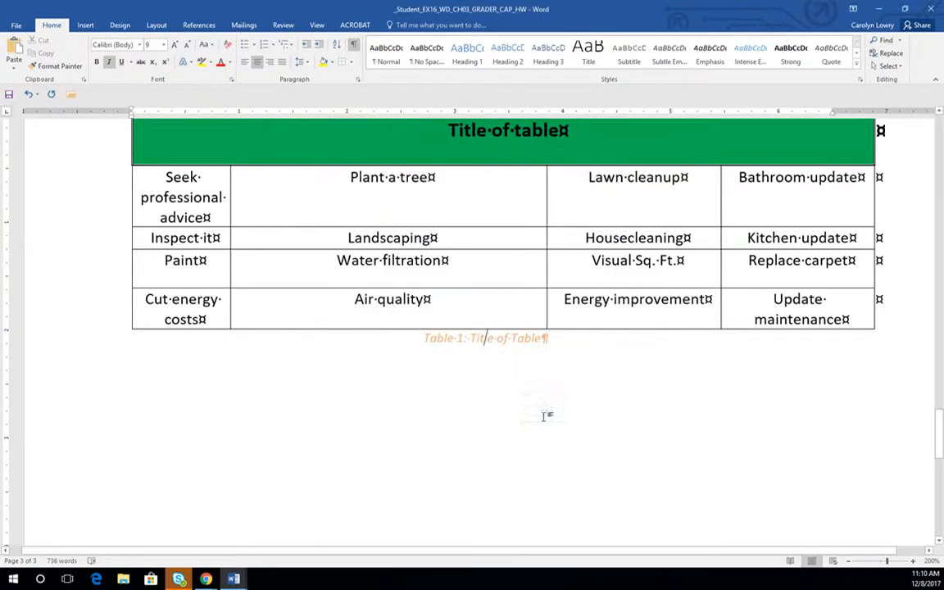
left_click(487, 338)
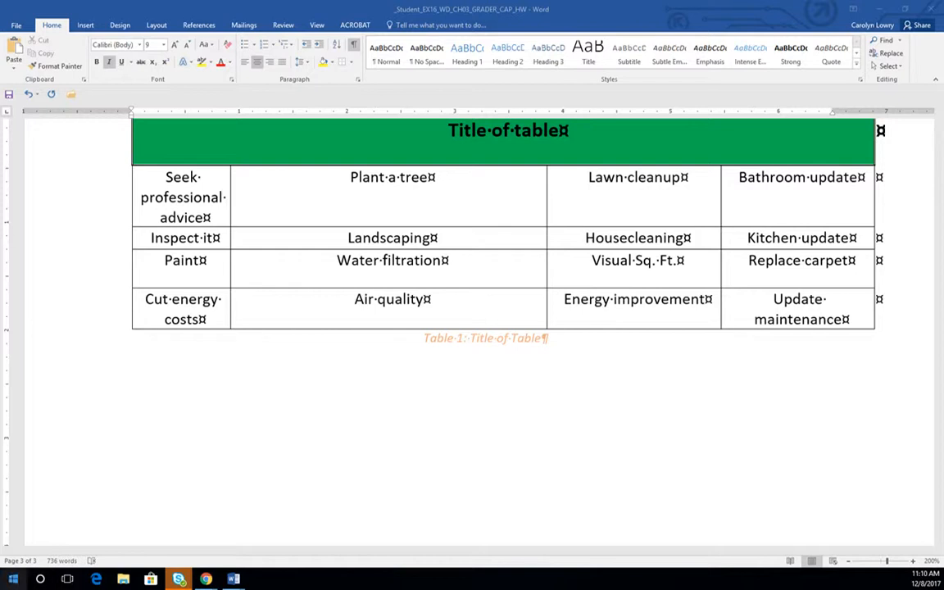
Step: Switch to Excel 2016 and create a blank workbook
left_click(13, 578)
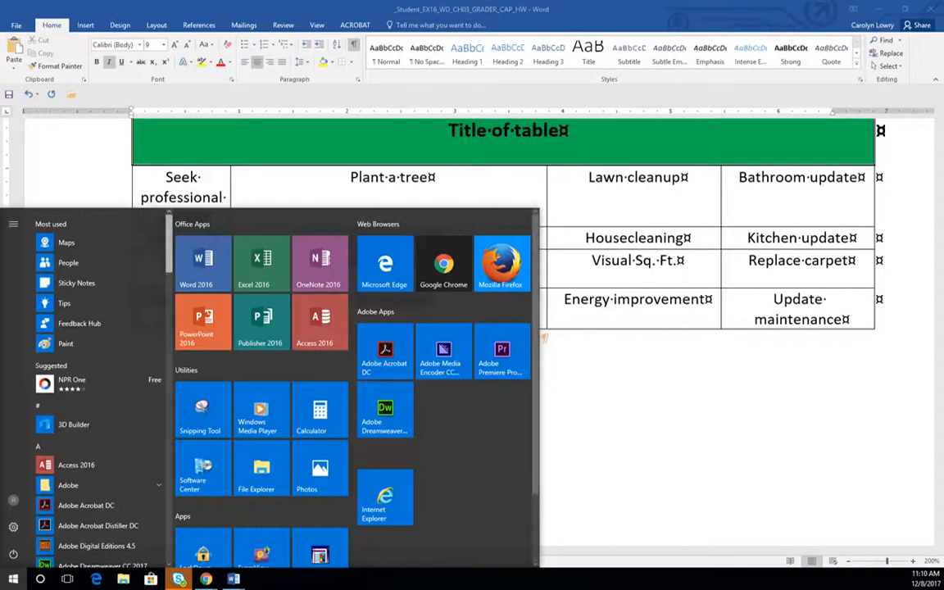
scroll(87, 352, "down", 10)
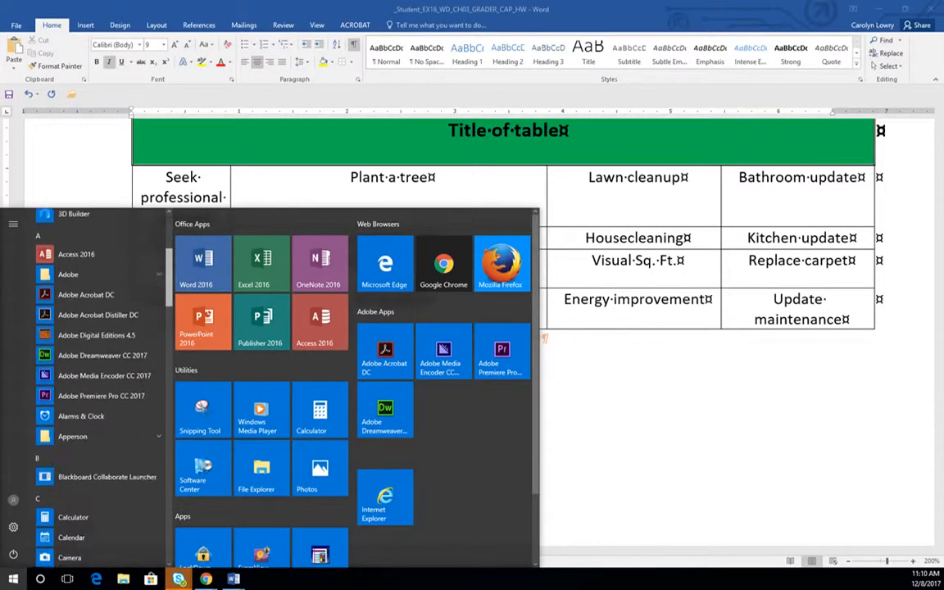
scroll(87, 385, "down", 5)
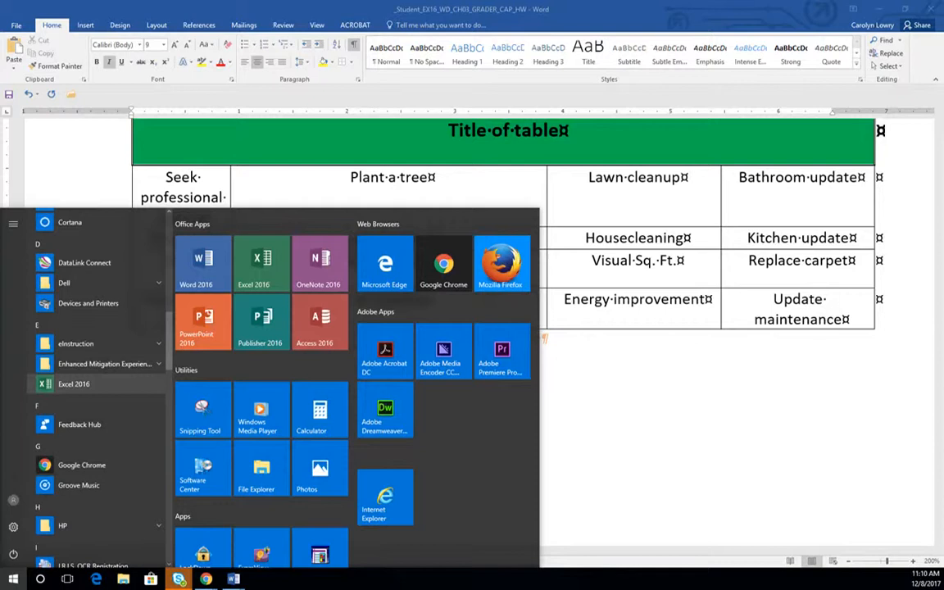
left_click(74, 383)
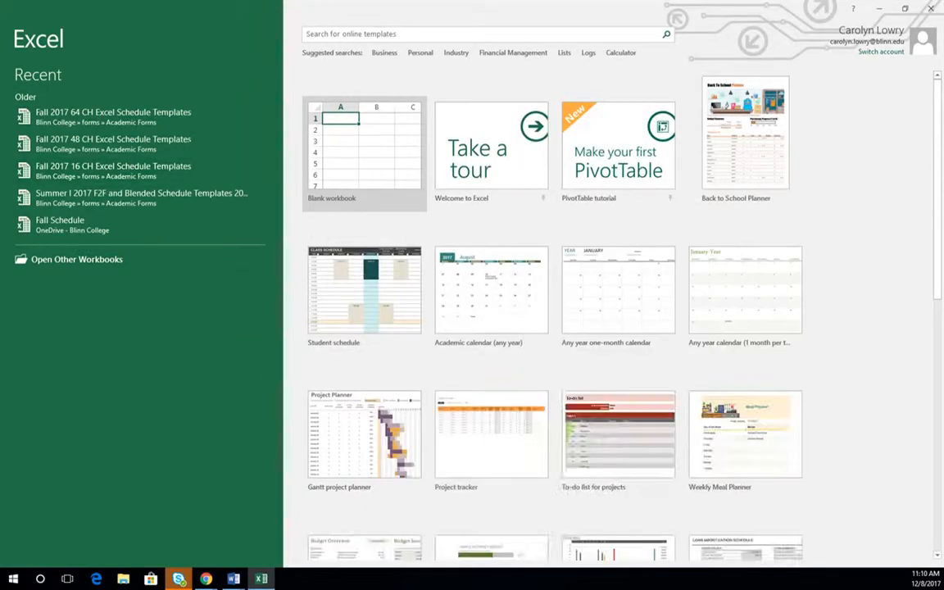
left_click(364, 152)
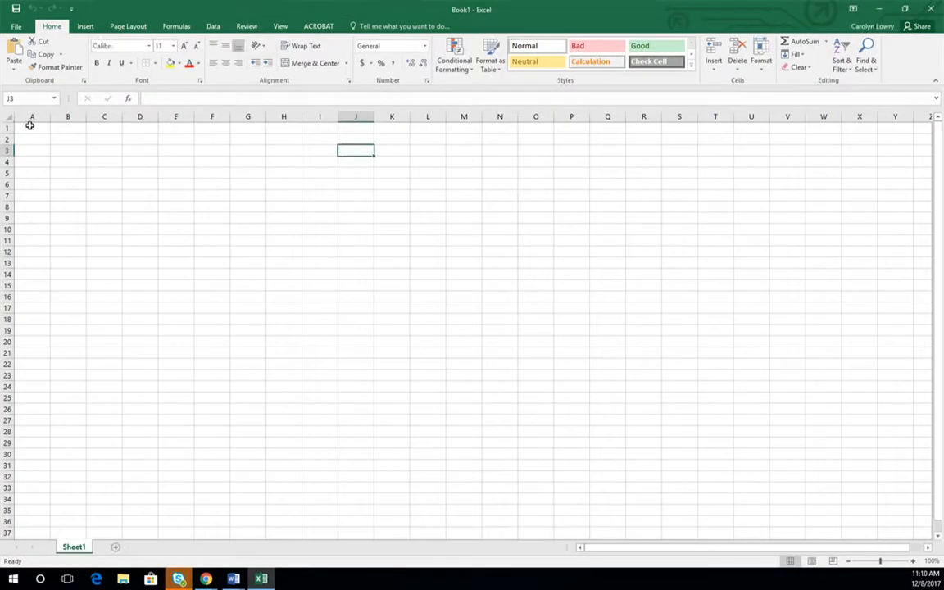
Step: Enter the column headings Title, First Name, Last Name and Subject area in cells A1 to D1
left_click(29, 125)
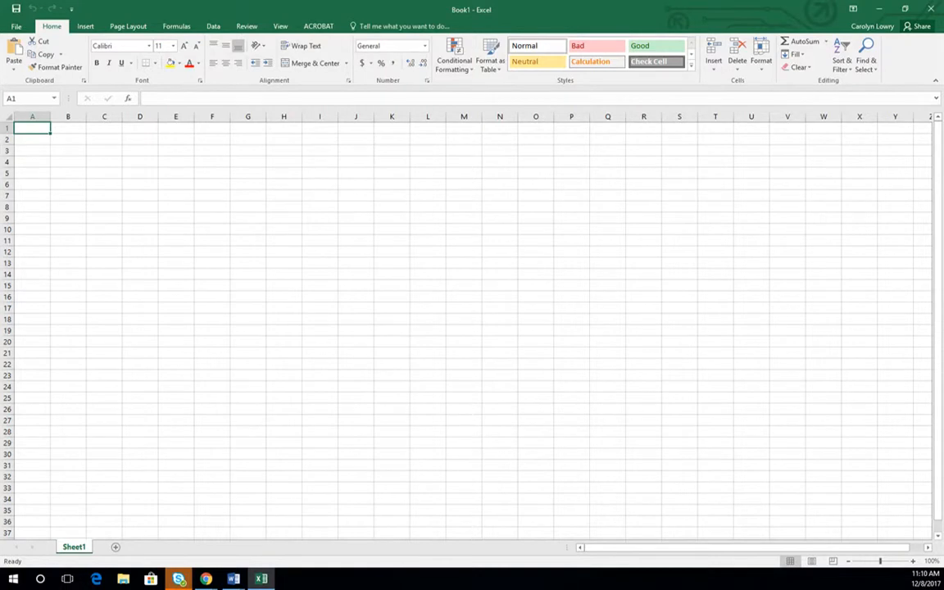
type("T")
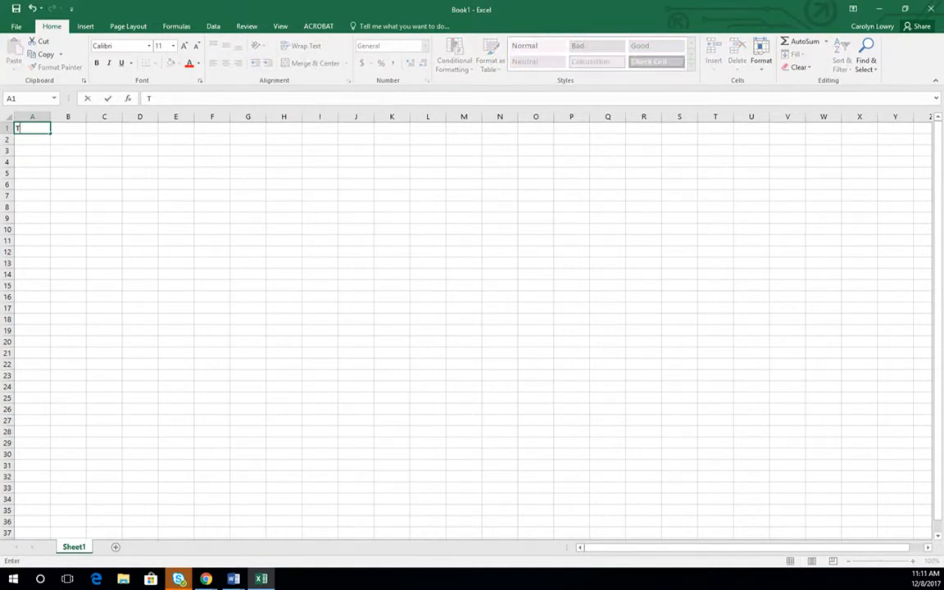
type("itle")
key("Tab")
type("First Name")
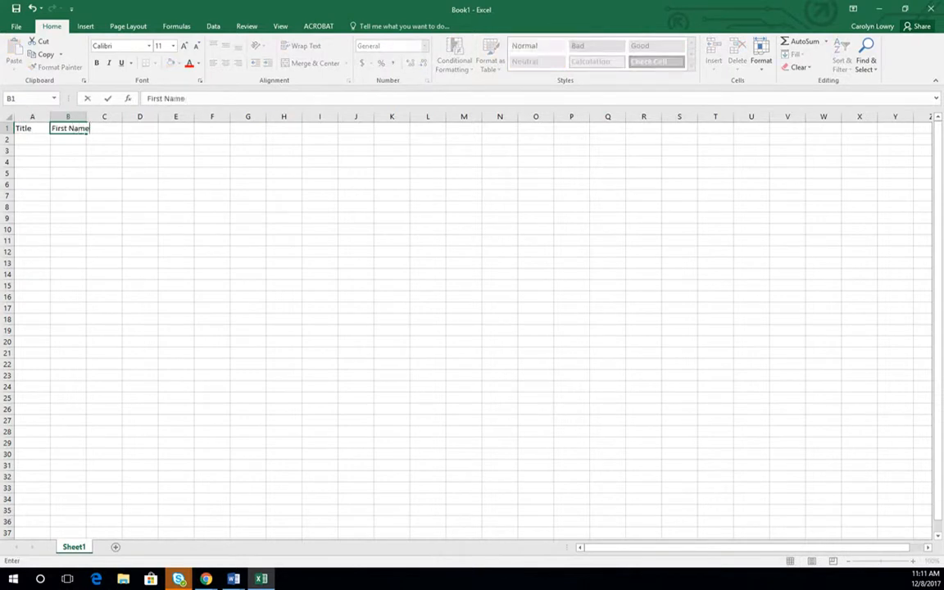
key("Tab")
type("Las")
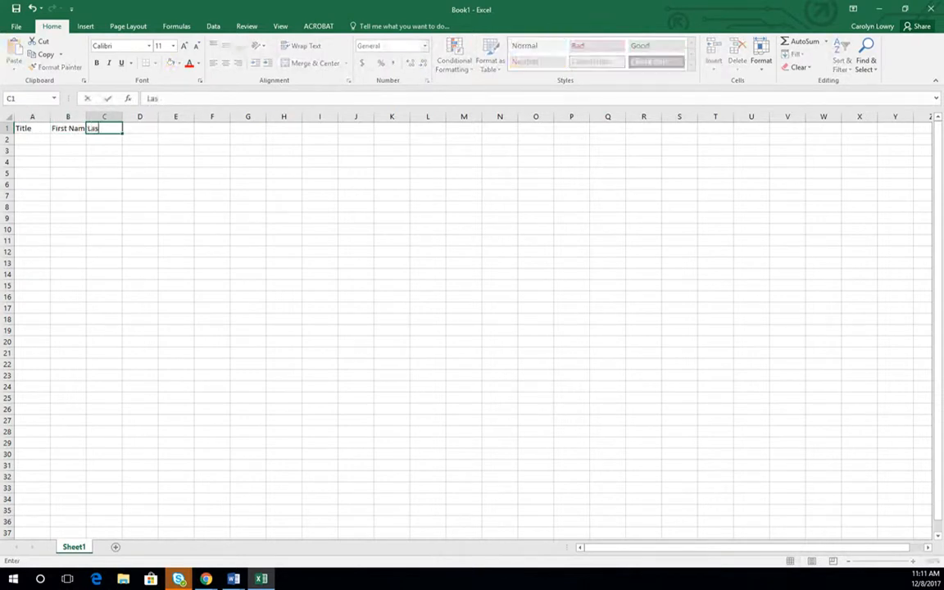
type("t Name")
key("Tab")
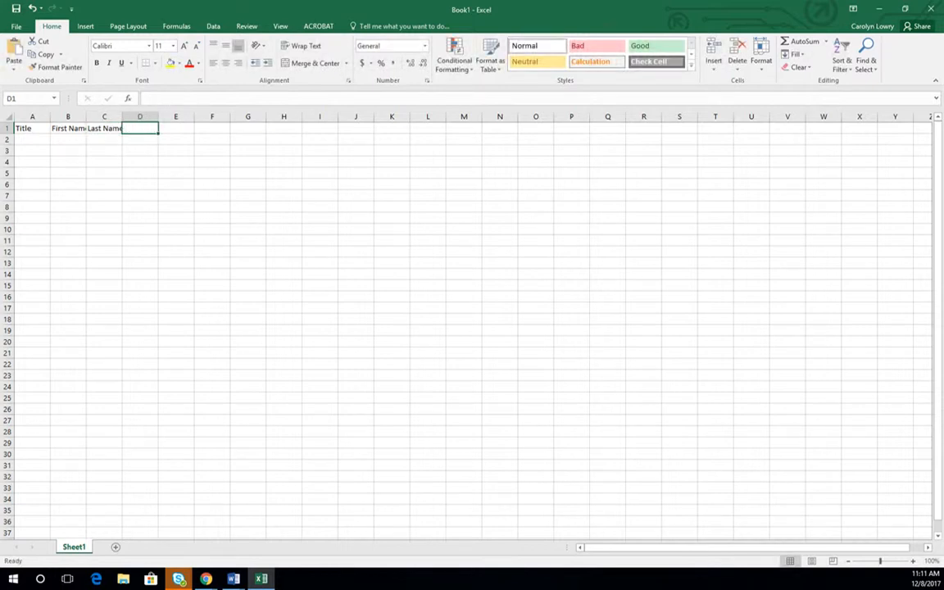
type("Subject")
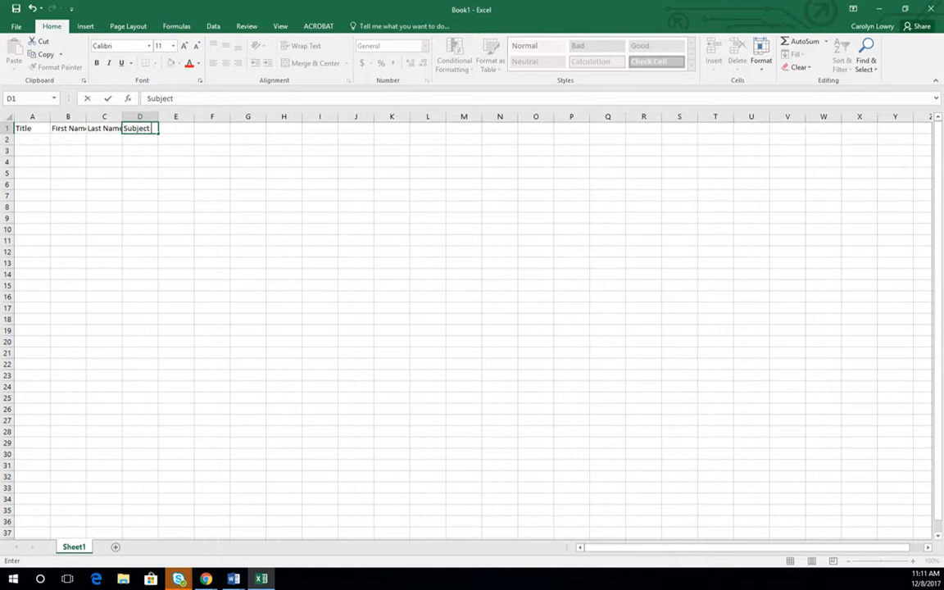
type(" area")
key("BackSpace")
key("BackSpace")
key("BackSpace")
key("BackSpace")
key("BackSpace")
type("area")
key("Return")
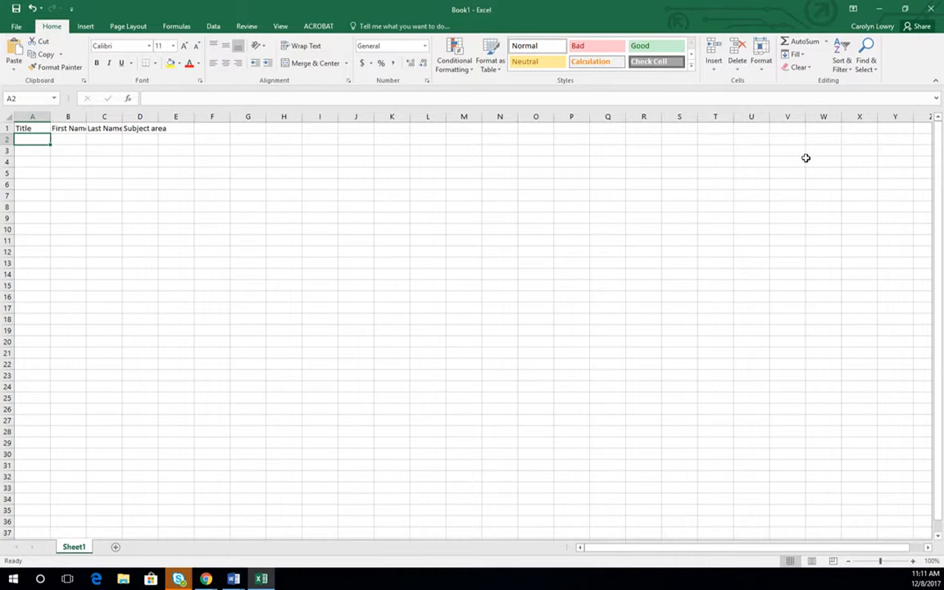
Step: Fill row 2 with the title Mr., the person's first and last name, and the subject area English
type("M")
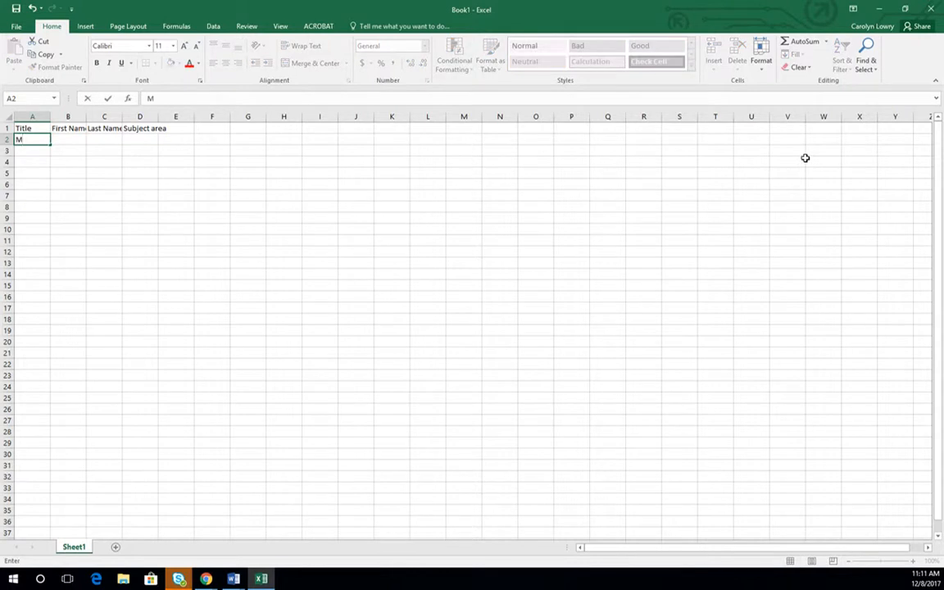
type("r.")
key("Tab")
type("Sa")
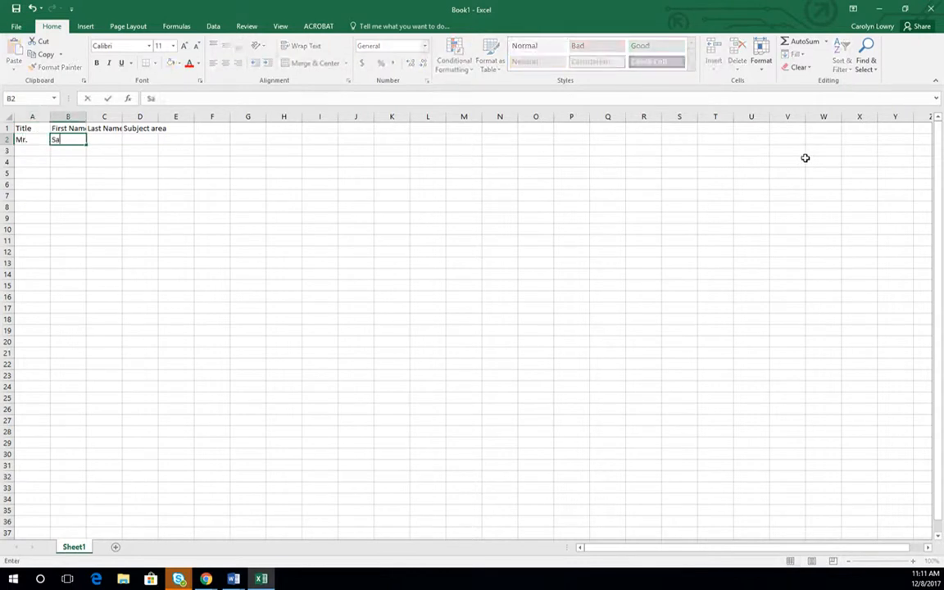
type("m")
key("Tab")
type("JON")
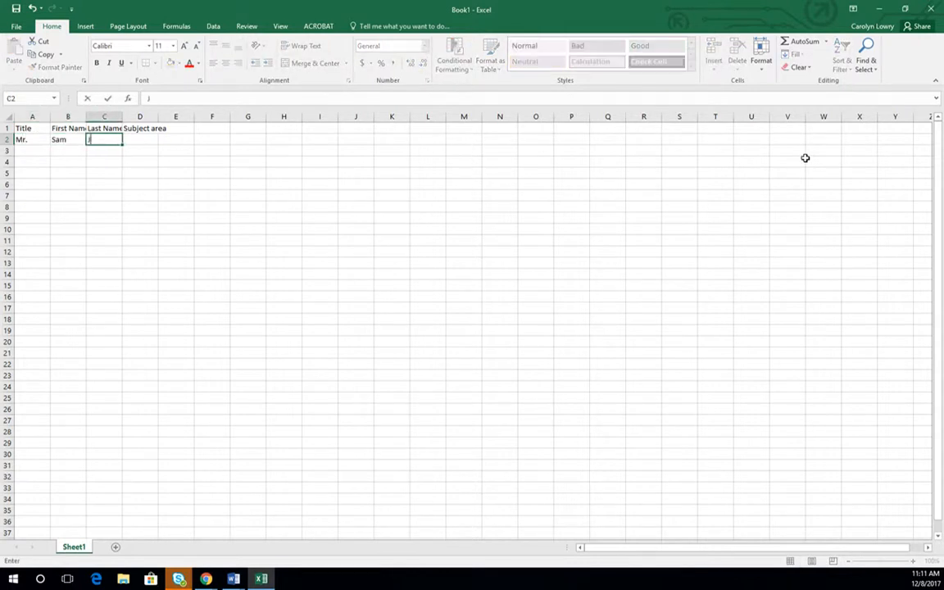
key("BackSpace")
key("BackSpace")
key("BackSpace")
type("Jones")
key("Tab")
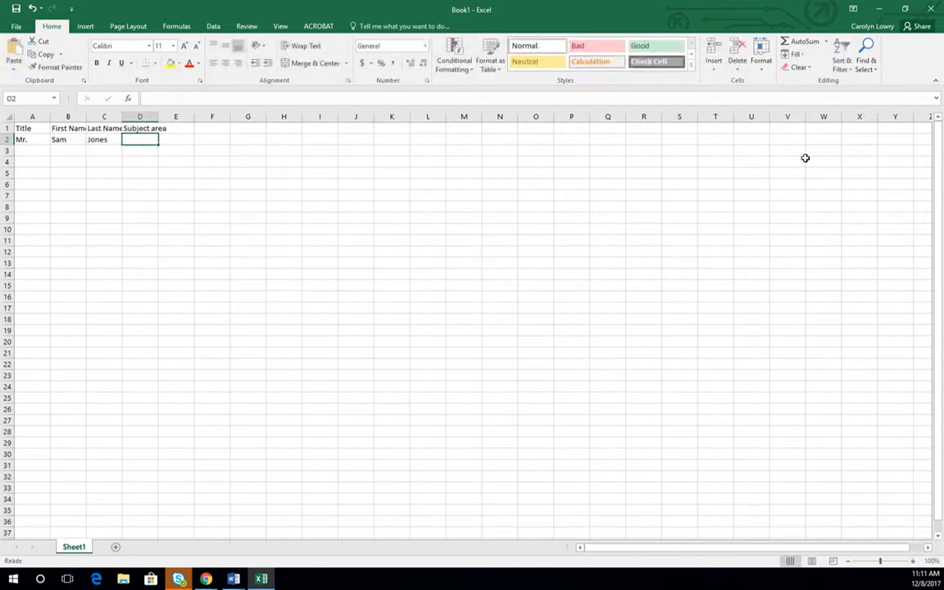
type("English")
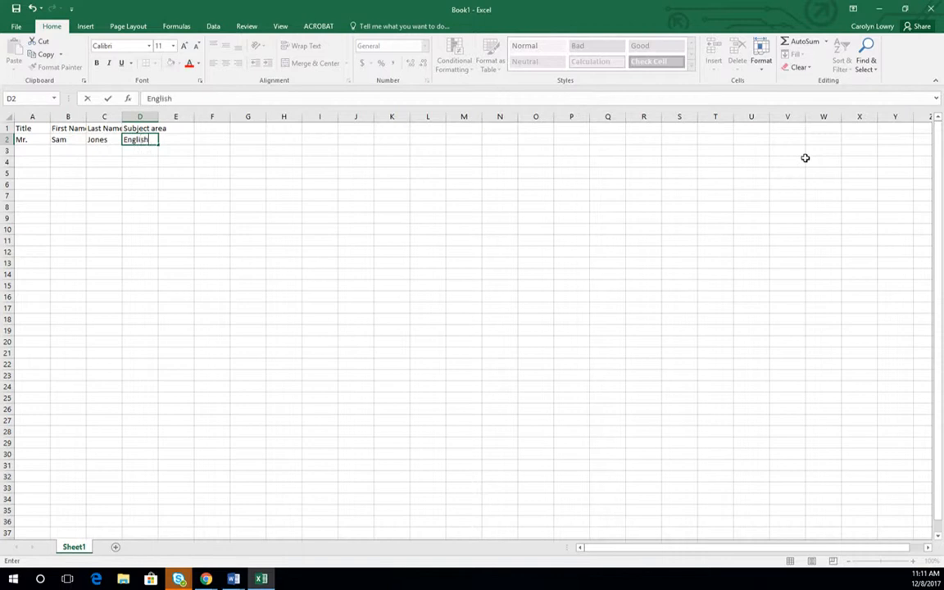
key("Return")
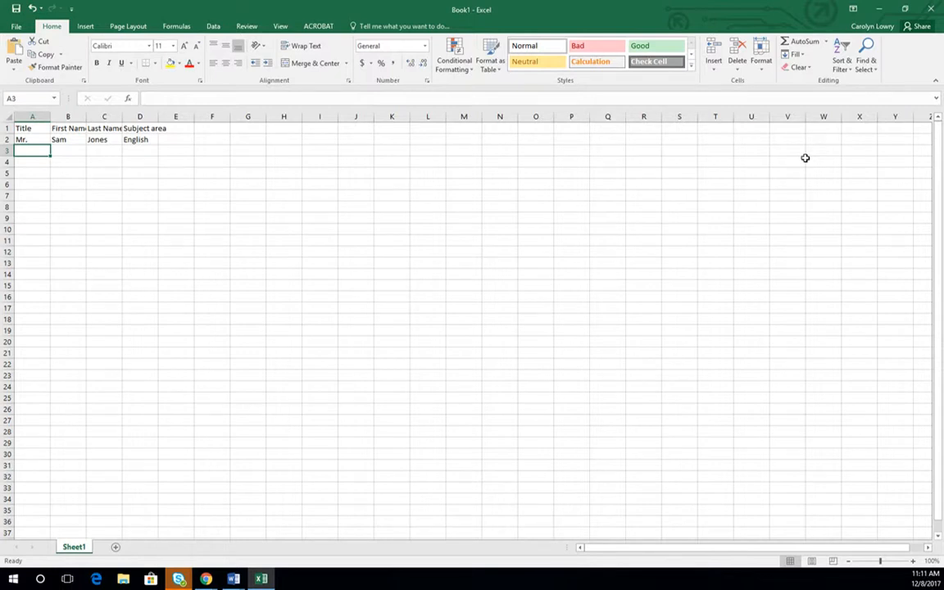
Step: Fill row 3 with the title Ms., the person's first and last name, and the subject area Physics
type("Ms.")
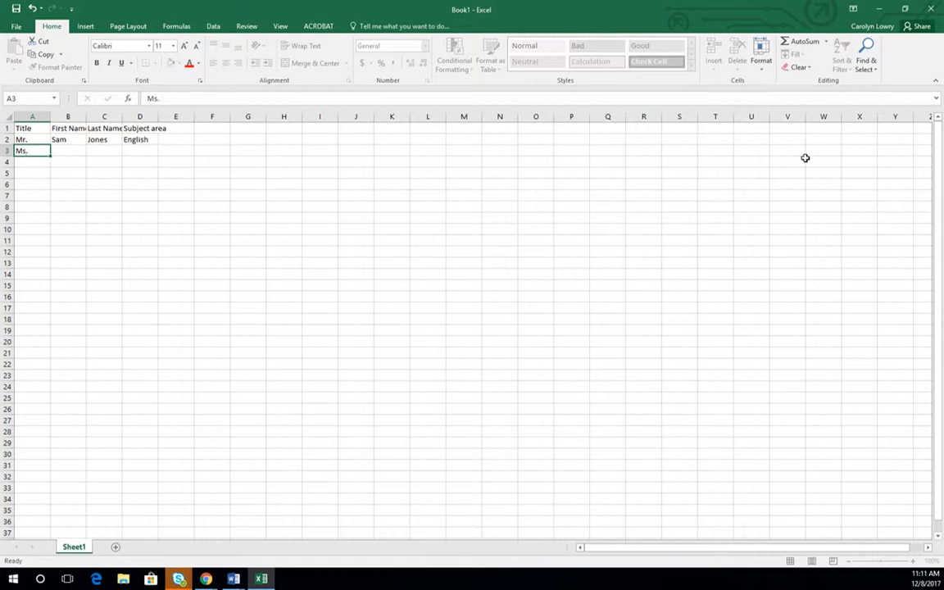
key("Tab")
type("Karen")
key("Tab")
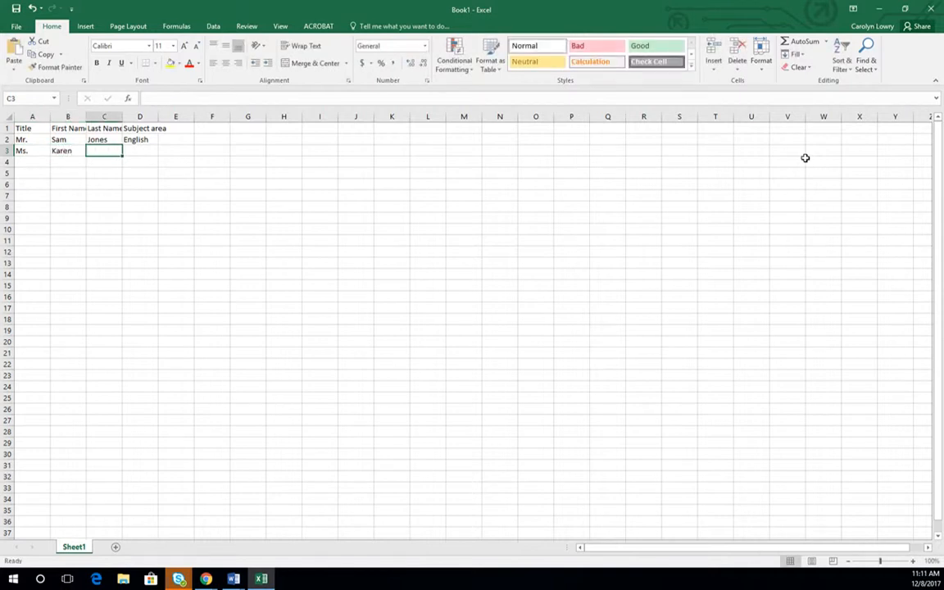
type("Jones")
key("Tab")
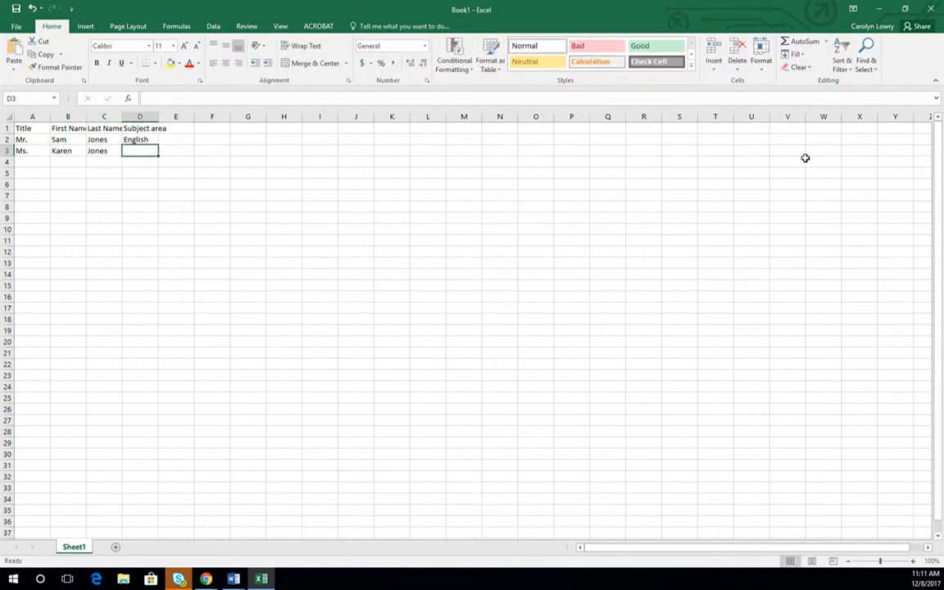
type("Physics")
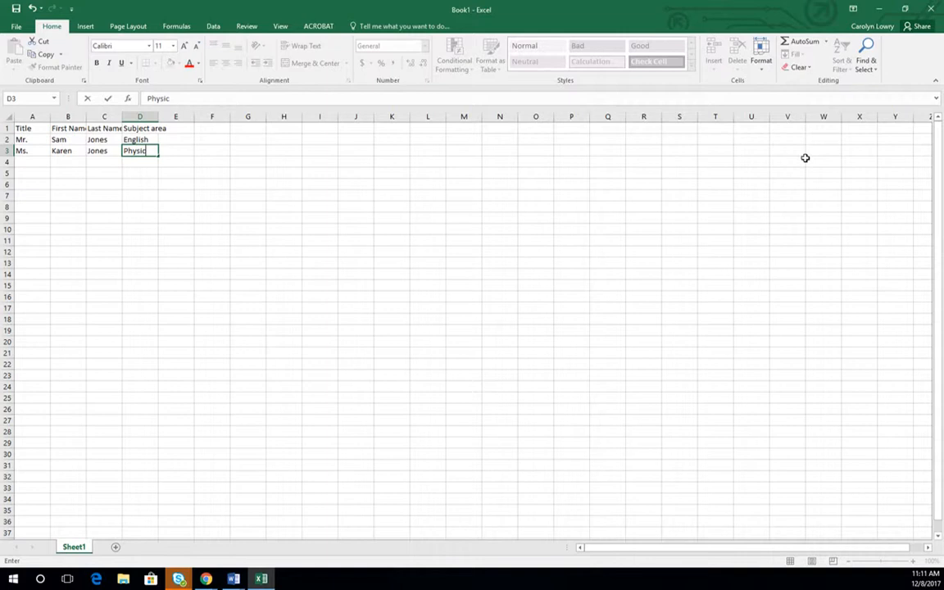
key("Return")
Step: Fill row 4 with the title Dr., the person's first and last name, and the subject area Astrophysics
type("Dr.")
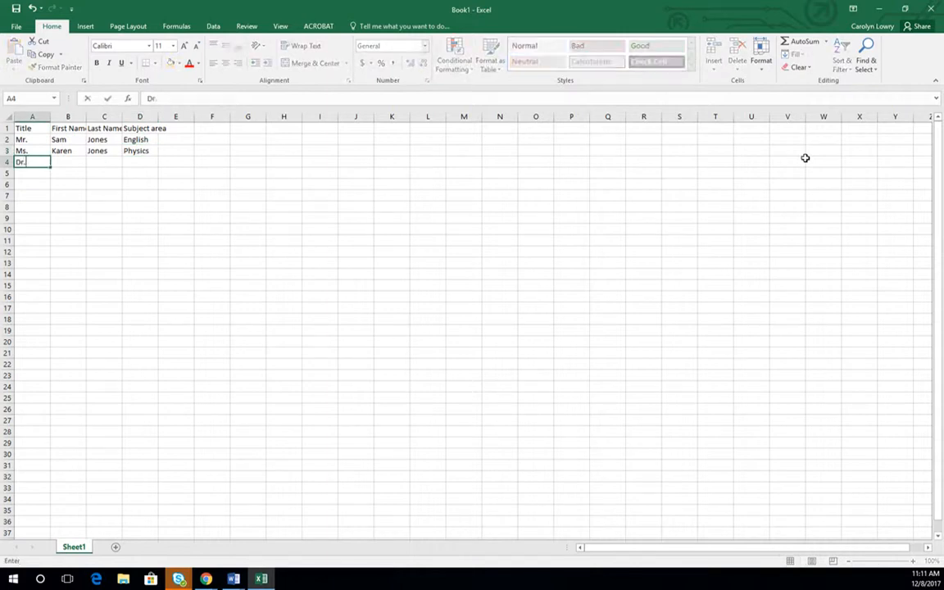
key("Tab")
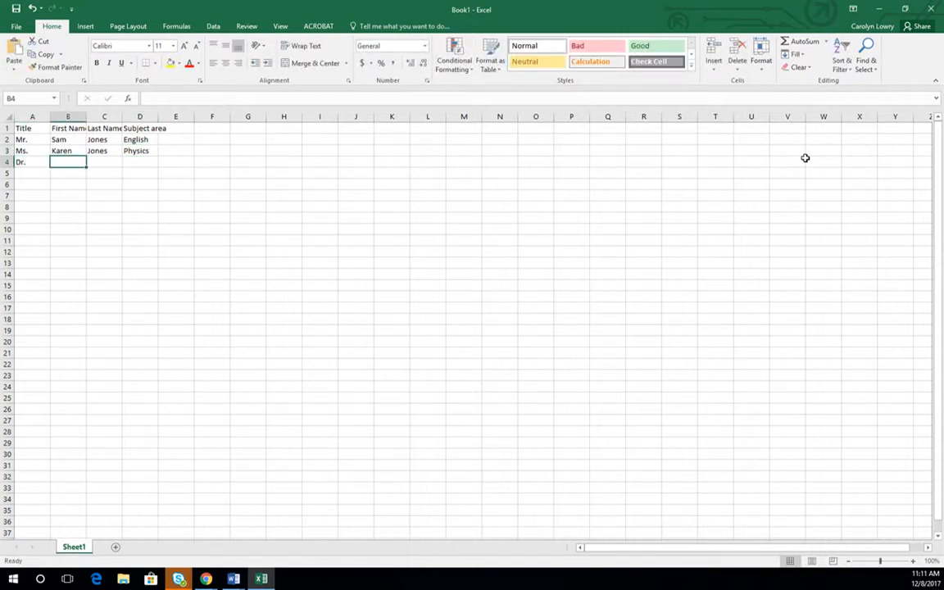
type("Kay")
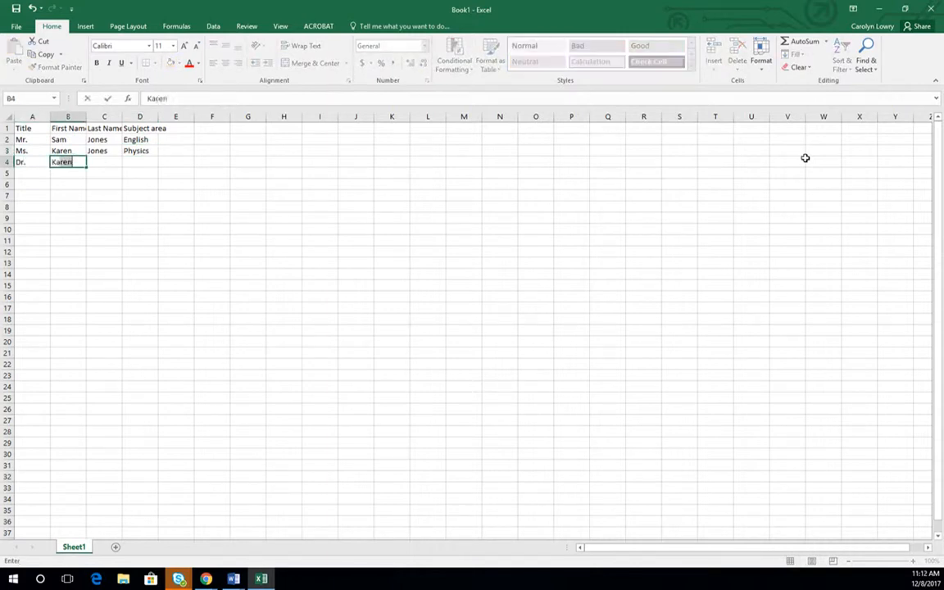
key("Tab")
type("Allen")
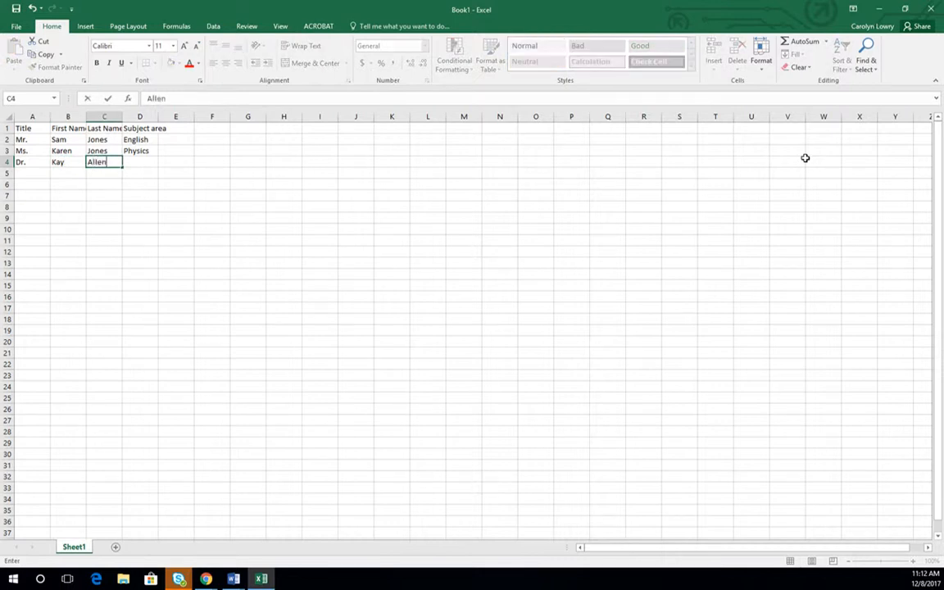
key("Tab")
type("Astro")
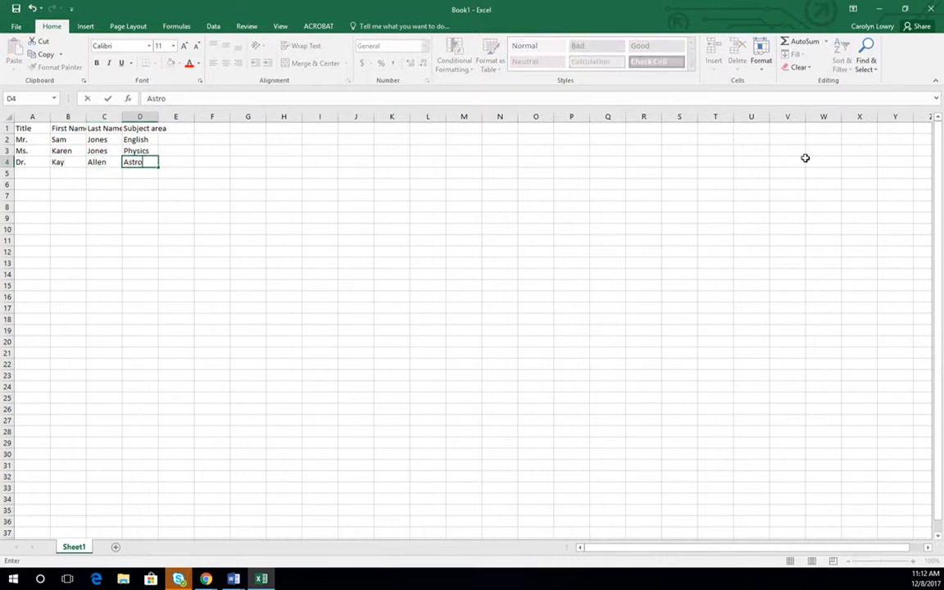
type("physics")
key("Return")
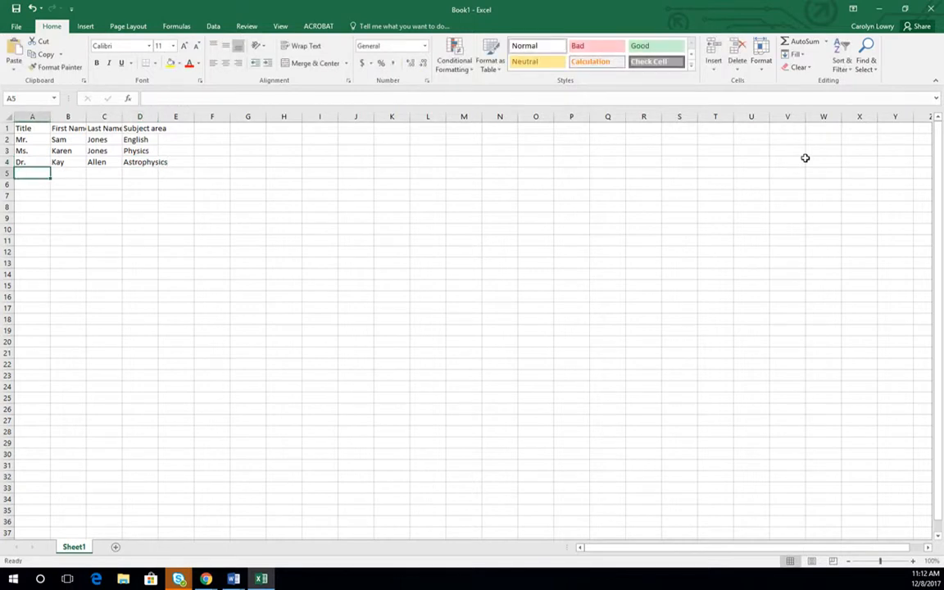
Step: Fill row 5 with the title Dr., the person's first and last name, and the subject area Aerospace Engineering
type("Dr.")
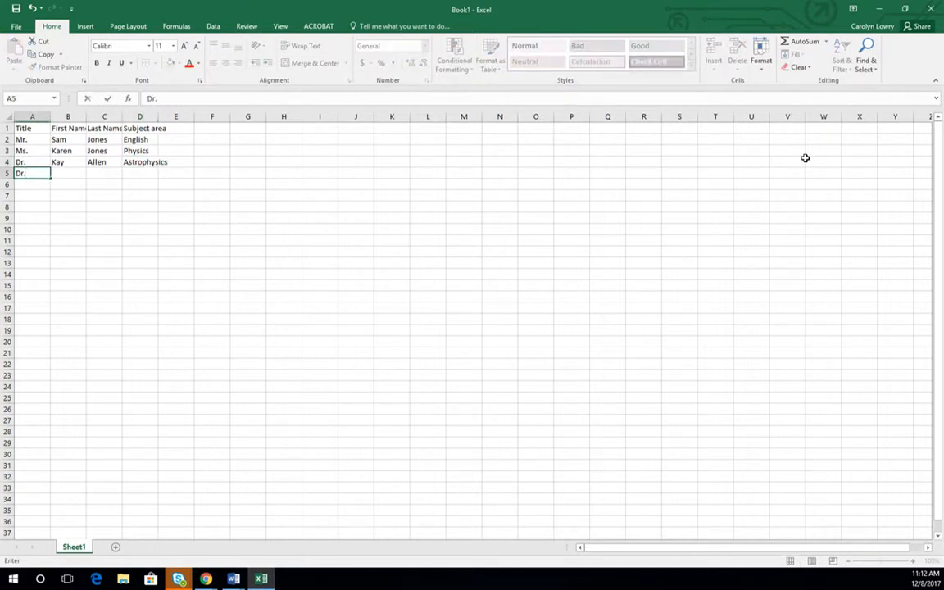
key("Tab")
type("Jean")
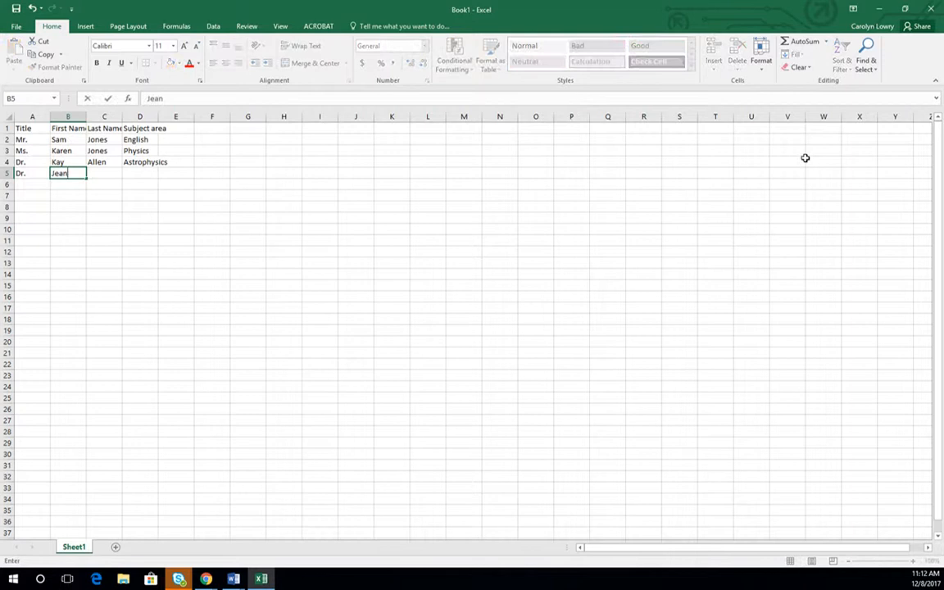
key("Tab")
type("Su")
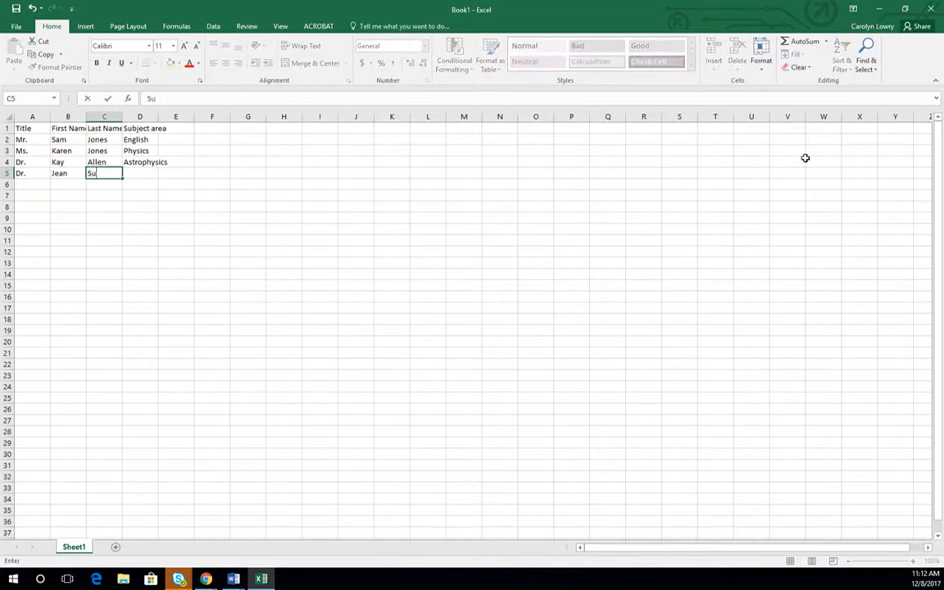
type("tton")
key("Tab")
type("Ae")
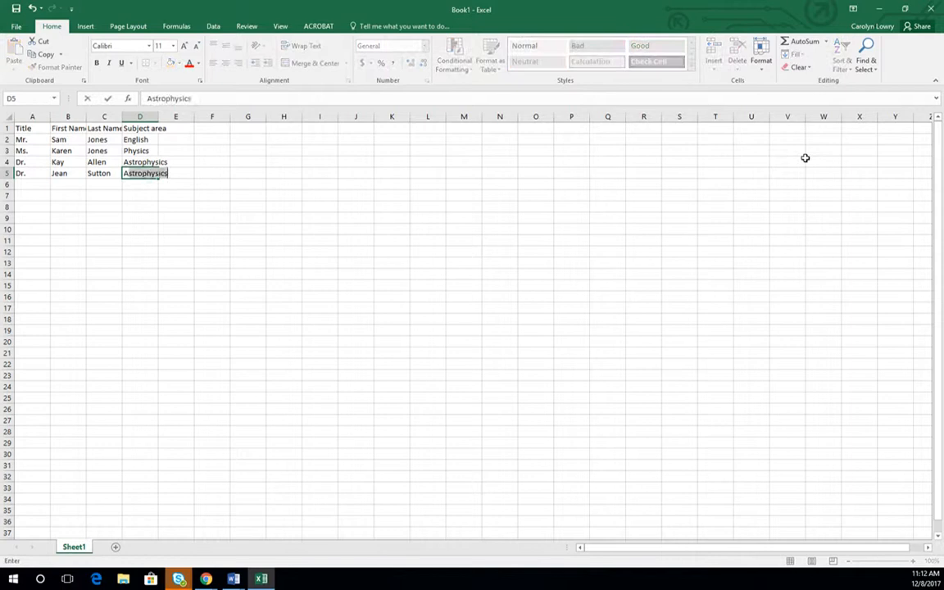
type("rospac")
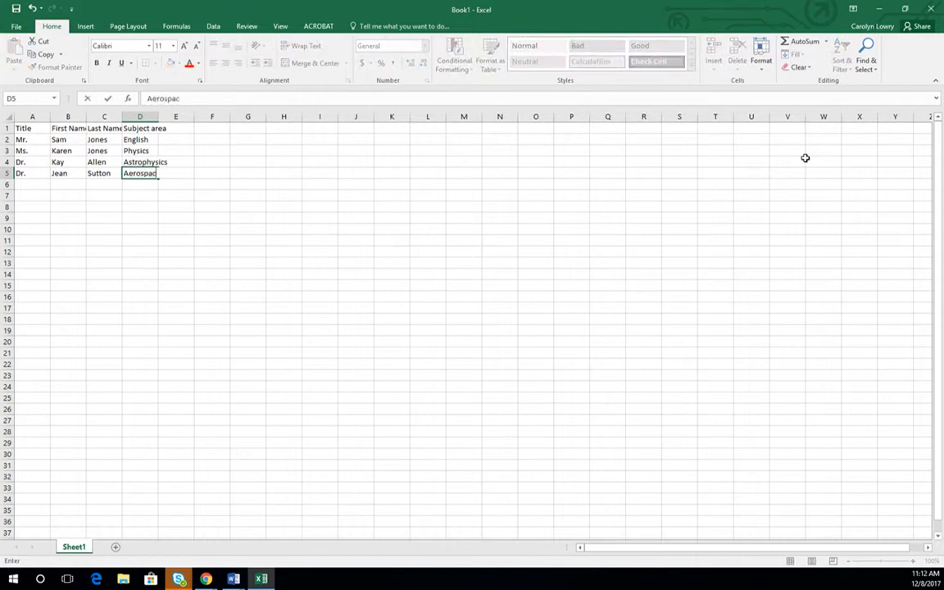
type("e Engineering")
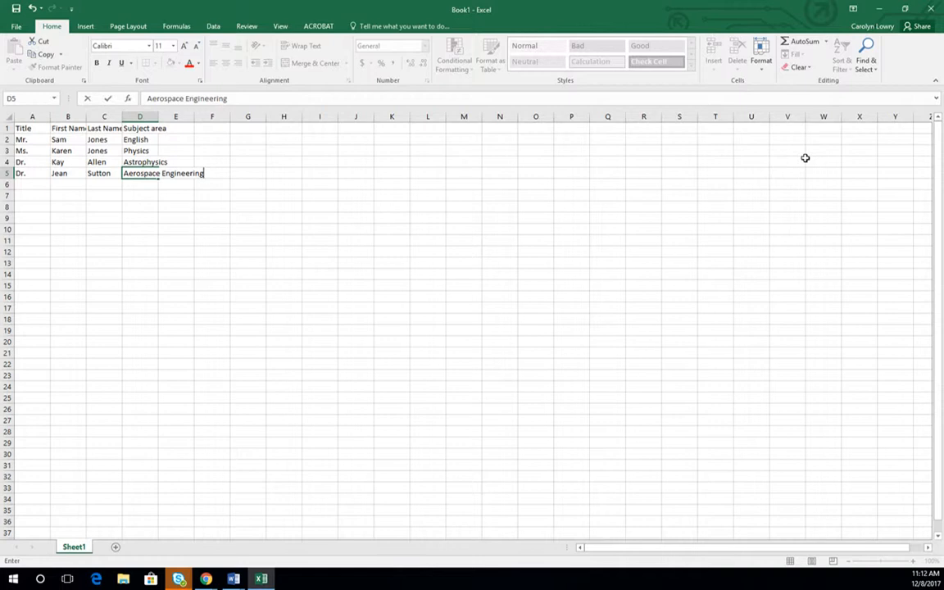
key("Return")
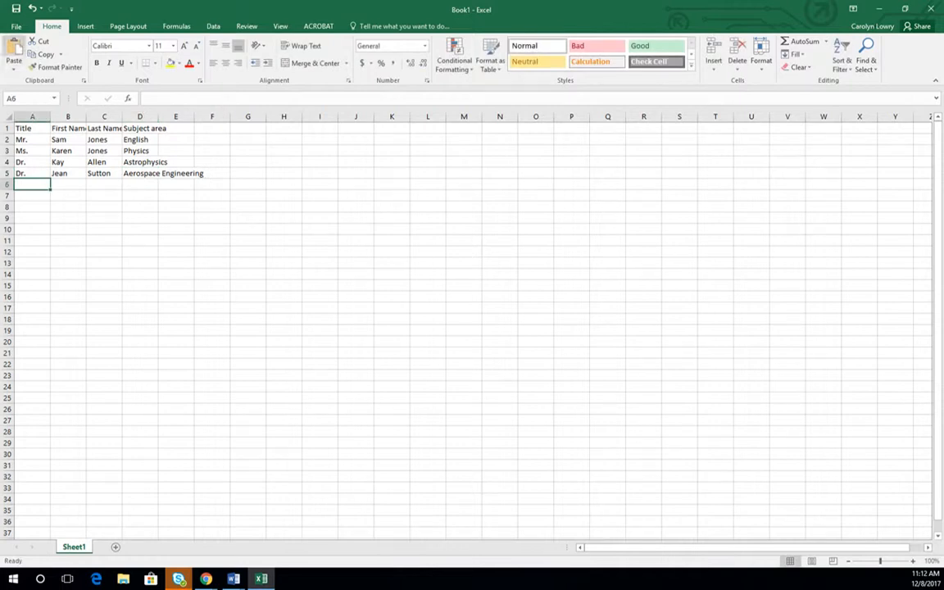
Step: Save the workbook to the Desktop as an Excel Workbook named dataFile
left_click(15, 25)
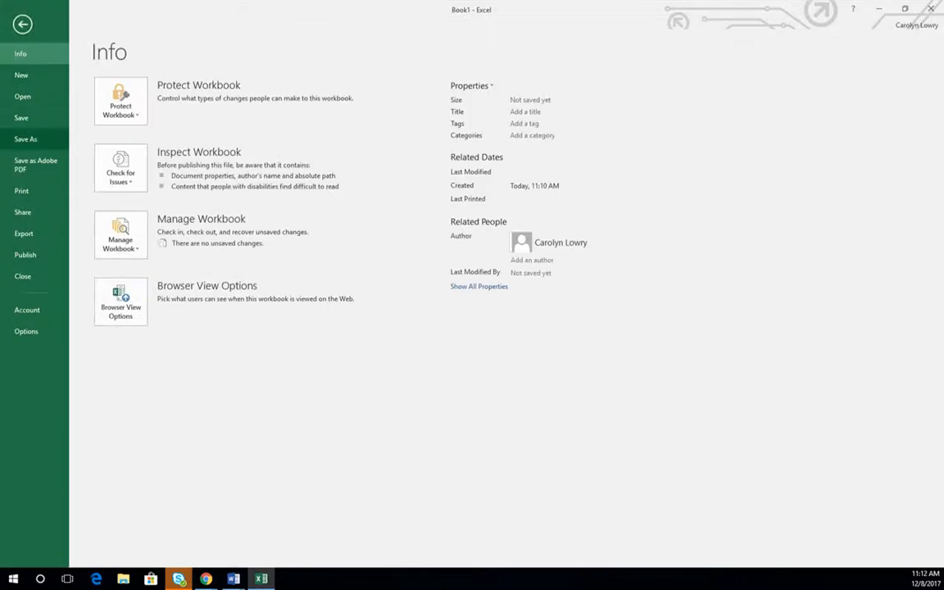
left_click(25, 138)
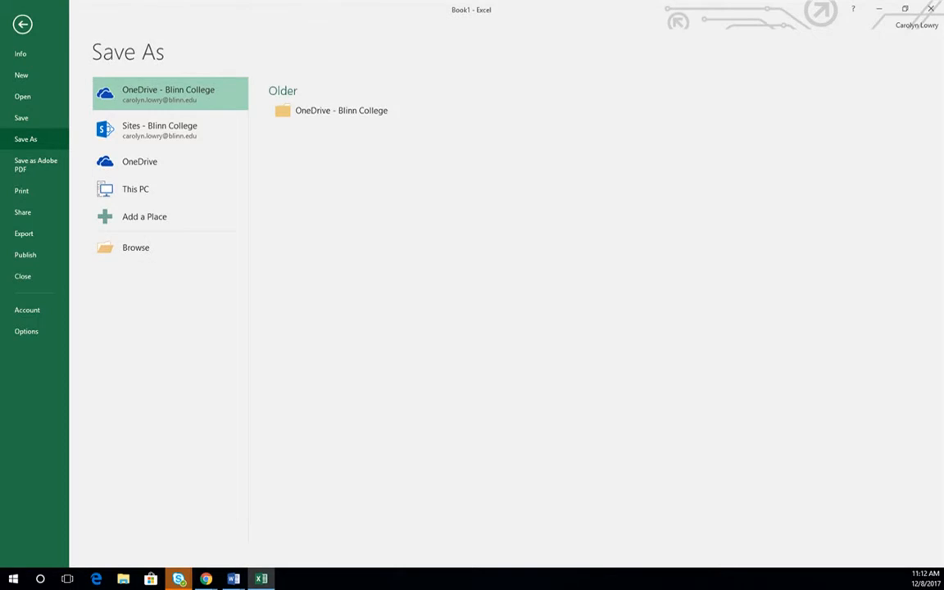
left_click(135, 248)
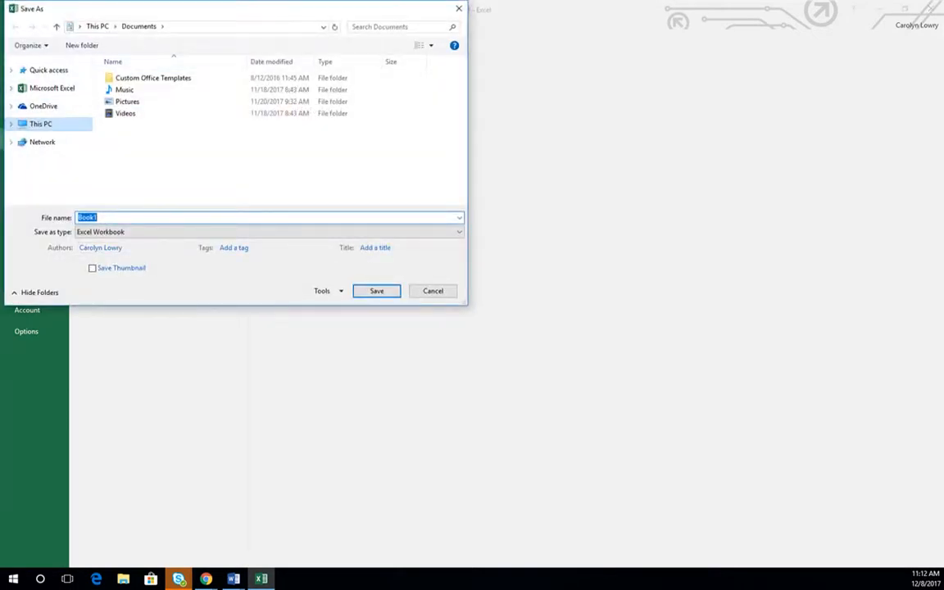
left_click(41, 124)
left_click(147, 89)
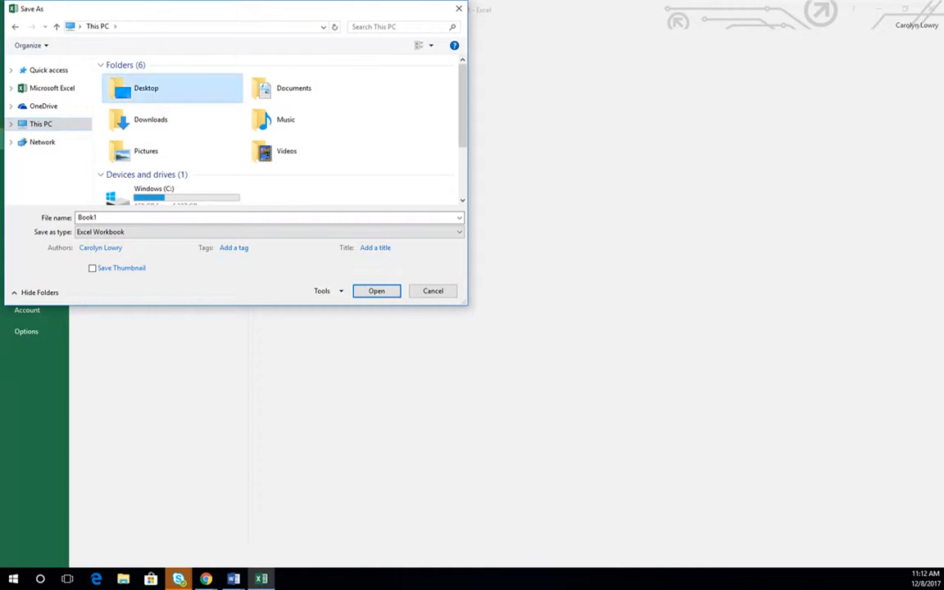
double_click(147, 89)
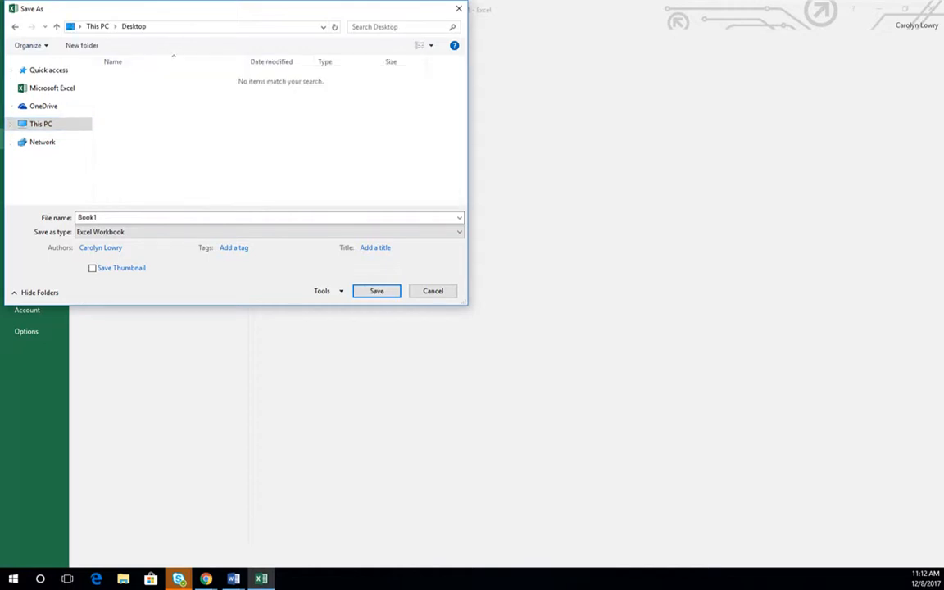
double_click(119, 217)
type("dataFil")
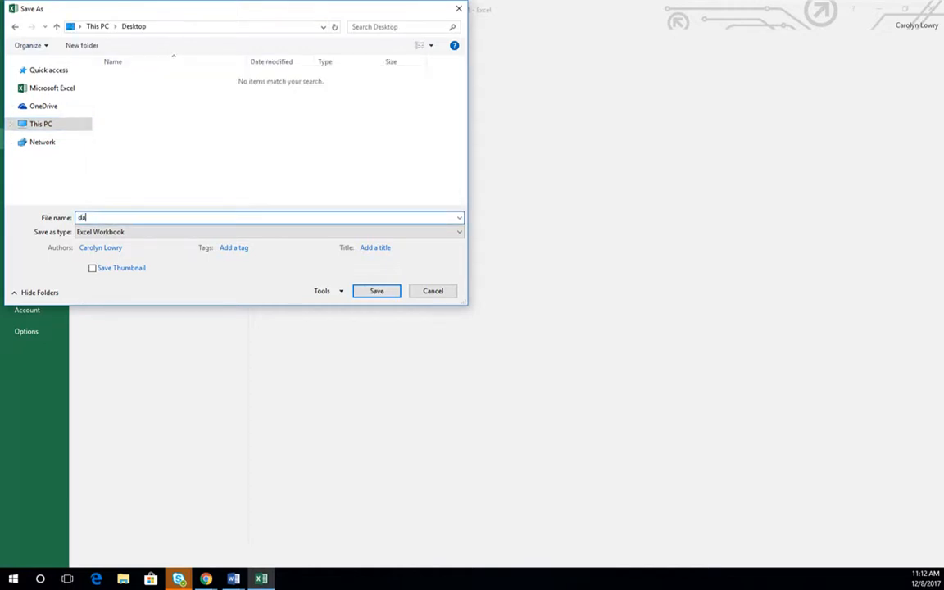
type("e")
key("Return")
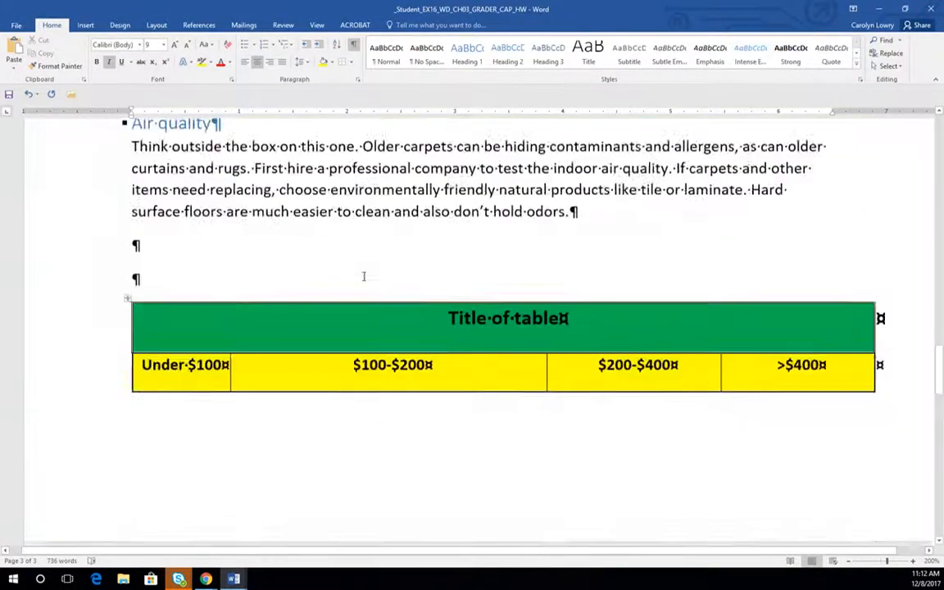
Step: Attach the Sheet1$ table of dataFile on the Desktop as the document's existing mail merge recipient list, with first-row column headers
scroll(364, 276, "up", 20)
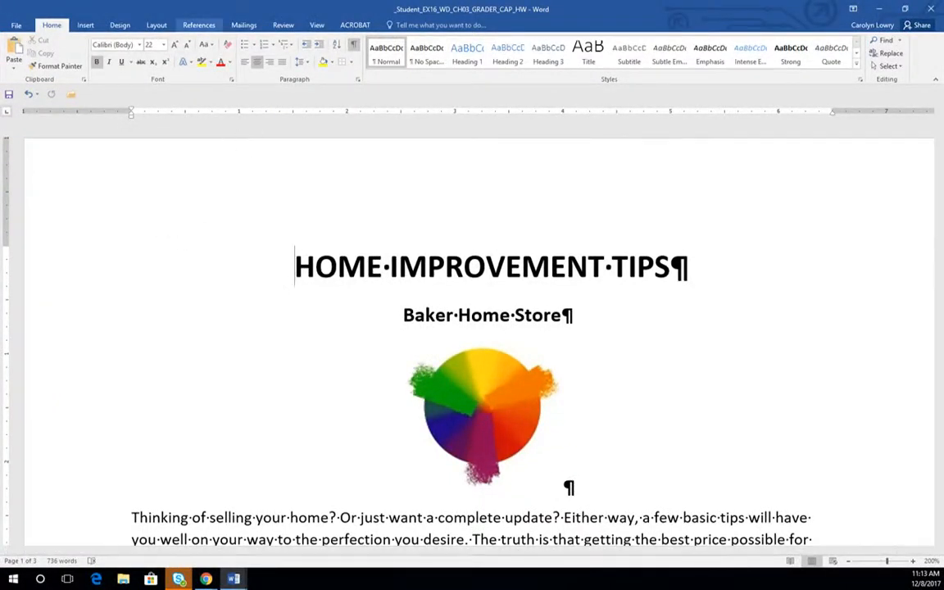
left_click(243, 25)
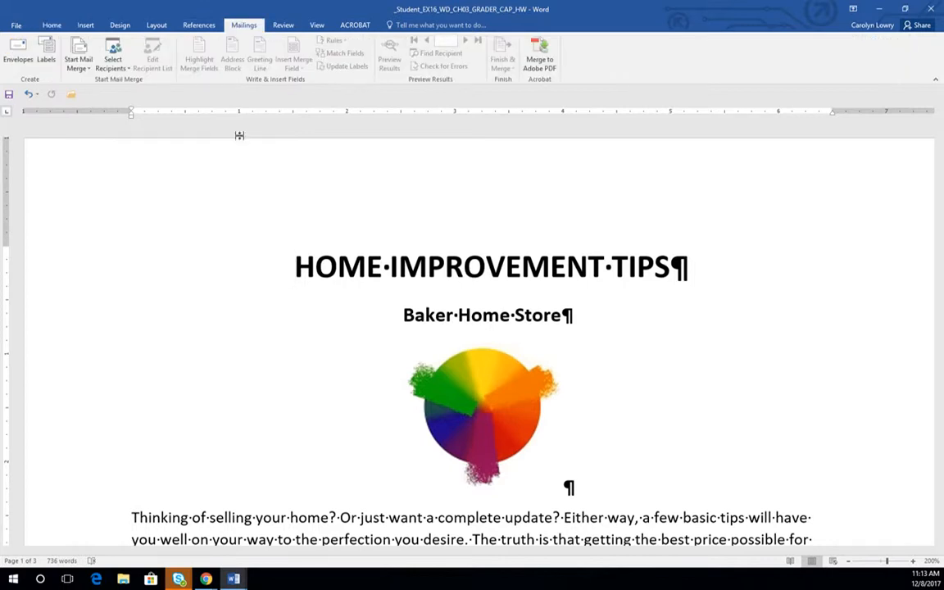
left_click(113, 63)
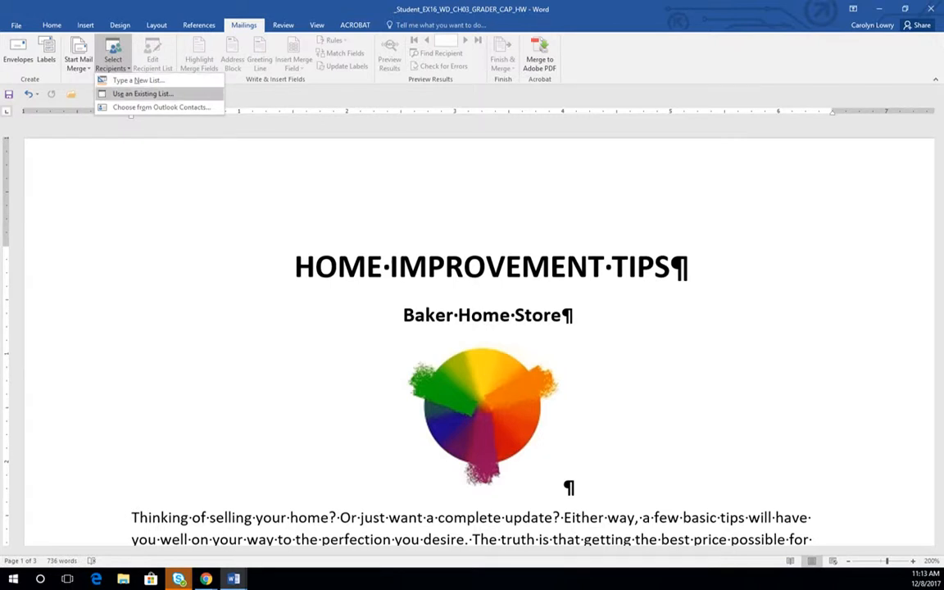
left_click(139, 93)
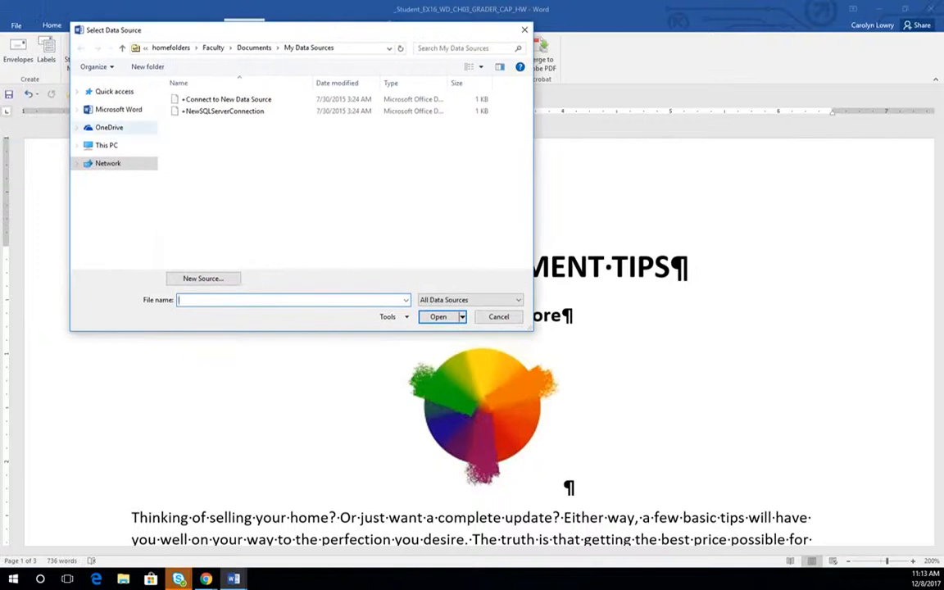
left_click(106, 145)
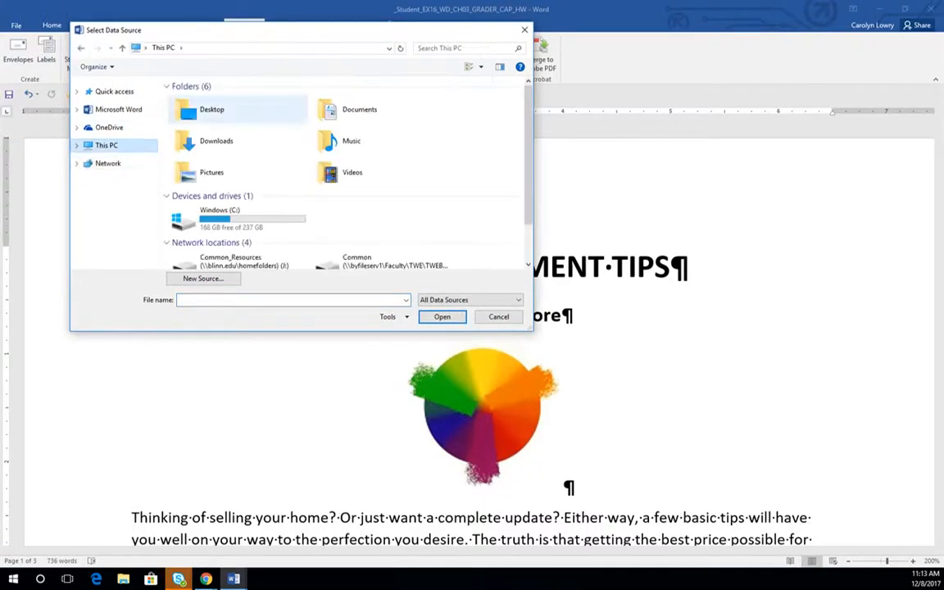
double_click(211, 109)
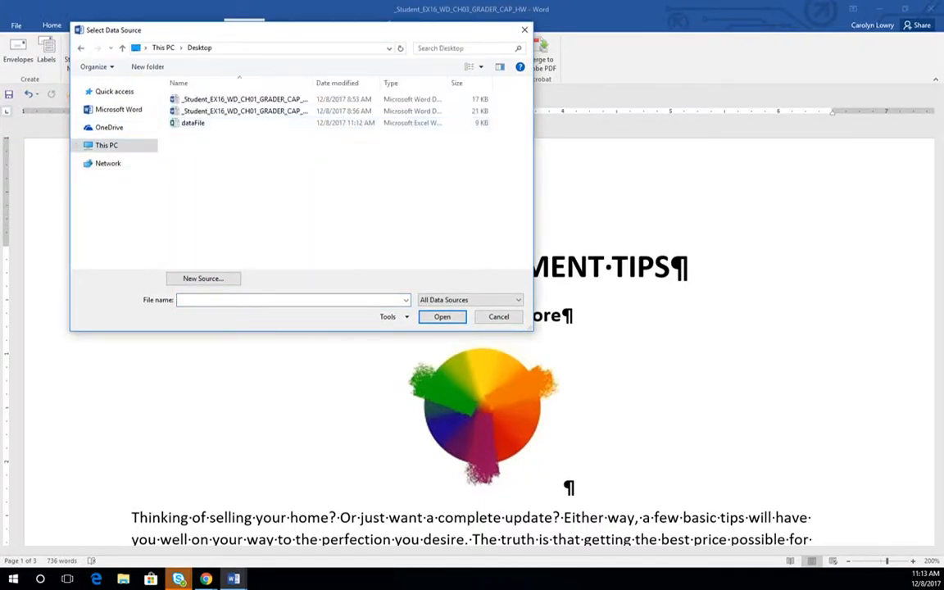
double_click(192, 123)
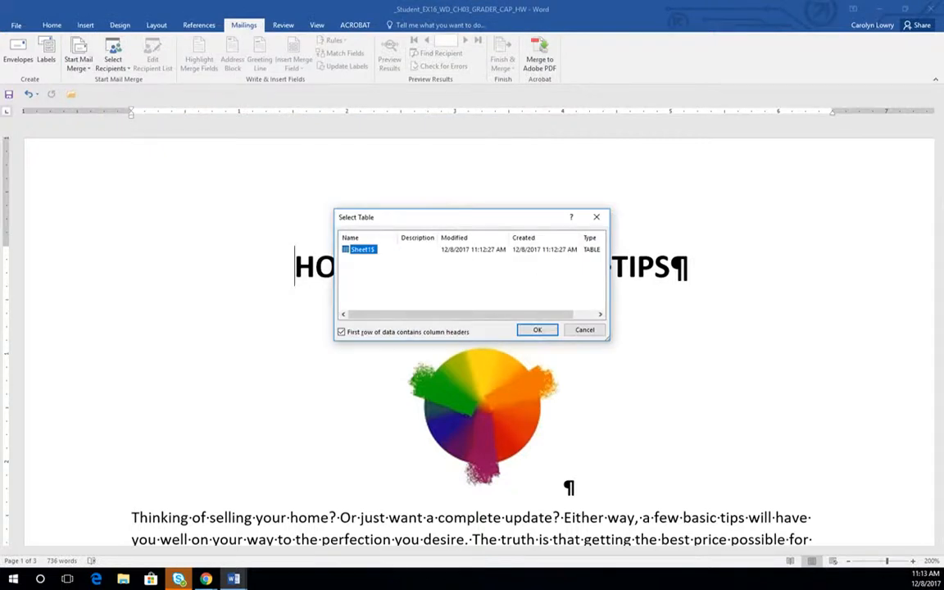
left_click(538, 329)
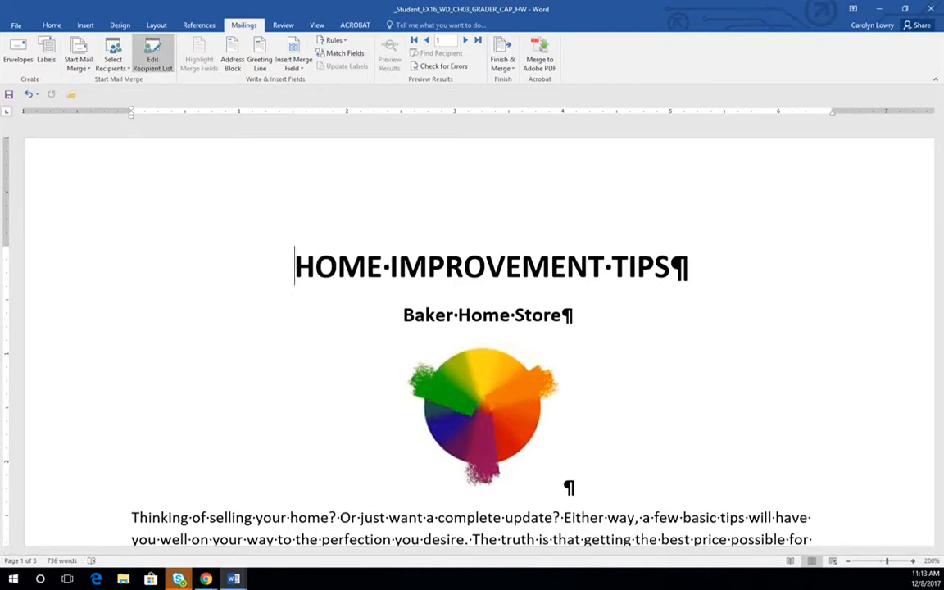
Step: Filter the mail merge recipient list to people whose Title is Dr. and accept the list
left_click(152, 61)
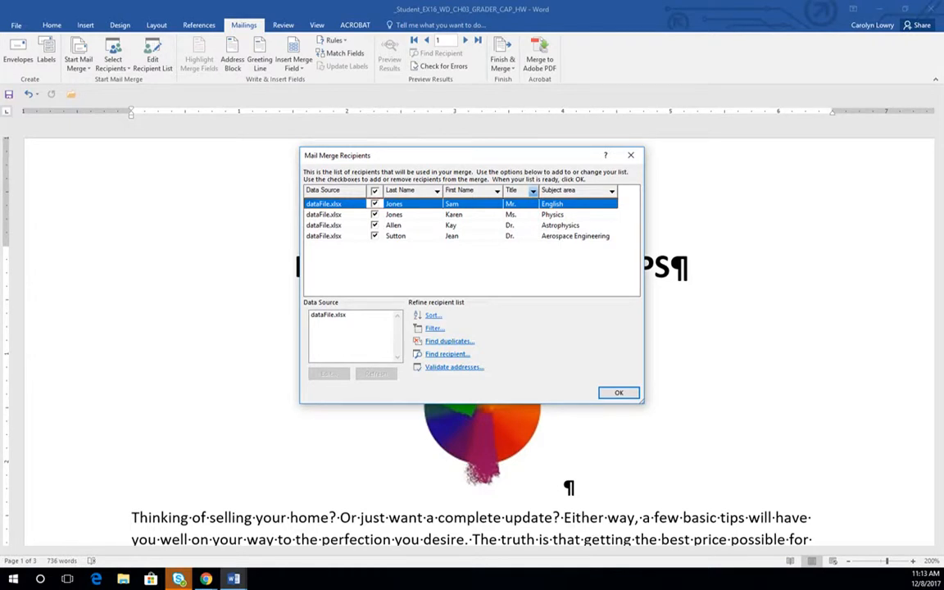
left_click(532, 191)
left_click(547, 269)
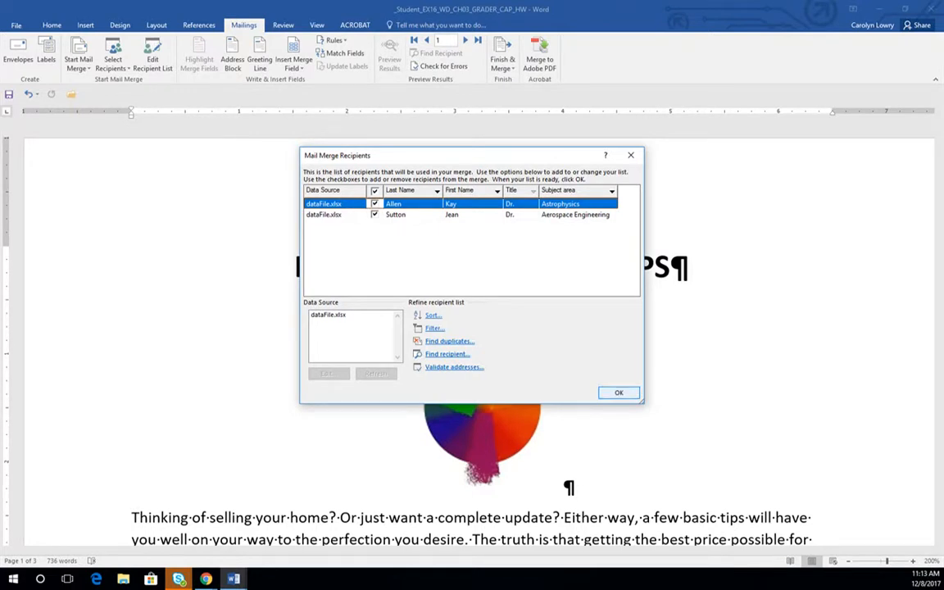
left_click(618, 392)
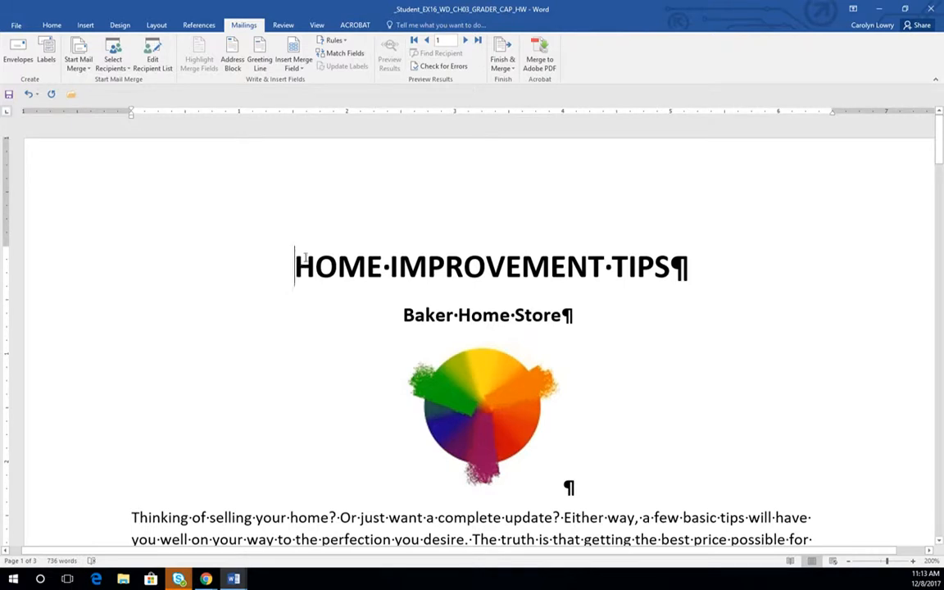
Step: Add two blank lines above the HOME IMPROVEMENT TIPS heading and insert the Title, First_Name and Last_Name merge fields on the first, separated by spaces
key("Return")
key("Return")
key("Up")
key("Up")
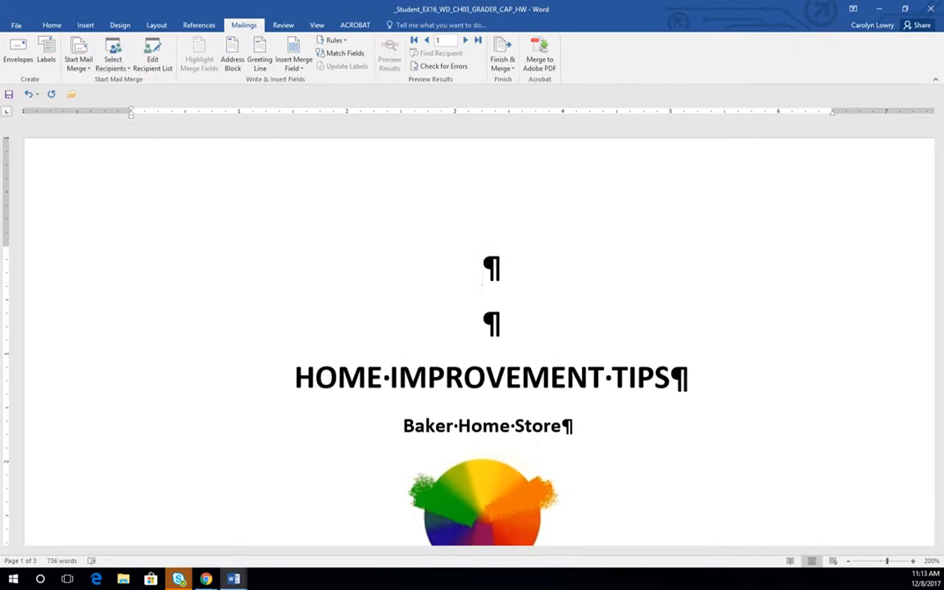
left_click(293, 65)
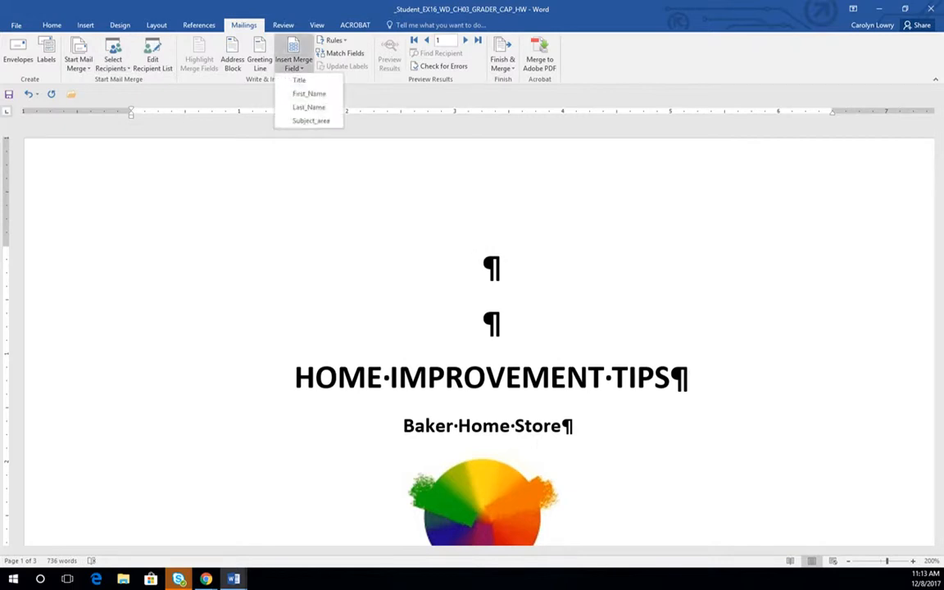
left_click(299, 80)
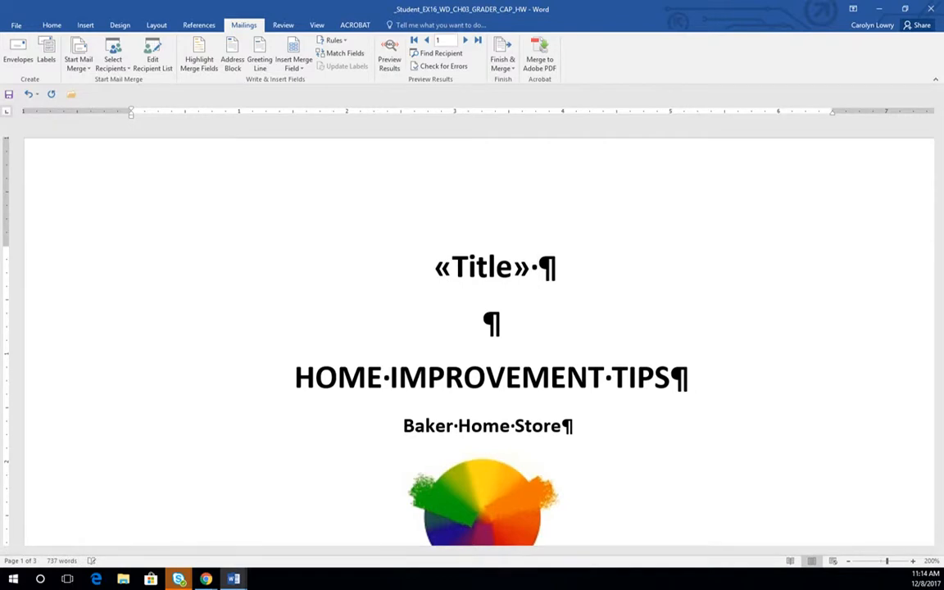
left_click(294, 66)
left_click(300, 93)
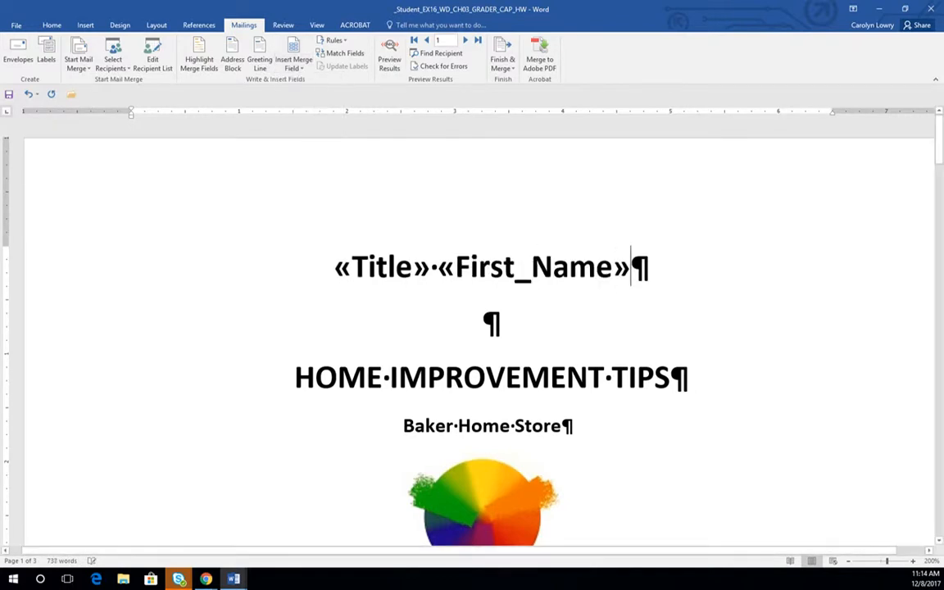
left_click(293, 65)
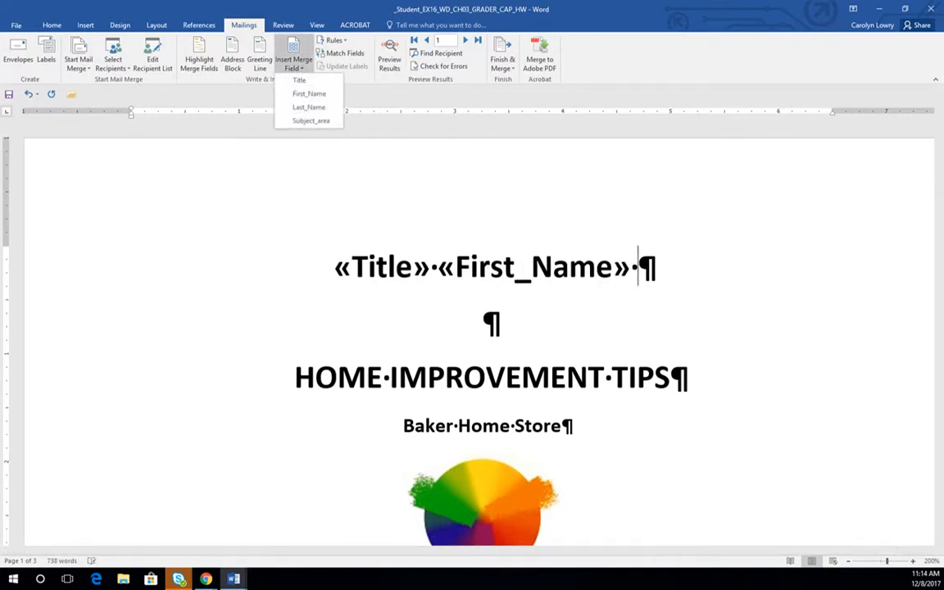
left_click(309, 107)
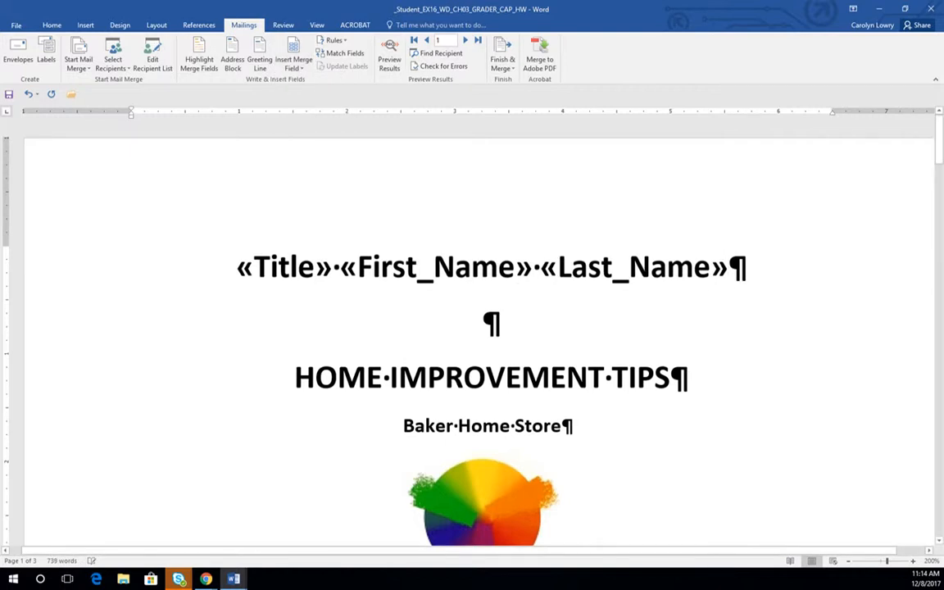
Step: Replace the HOME IMPROVEMENT TIPS heading with the Subject_area merge field, keeping it on its own line above the store name
double_click(491, 382)
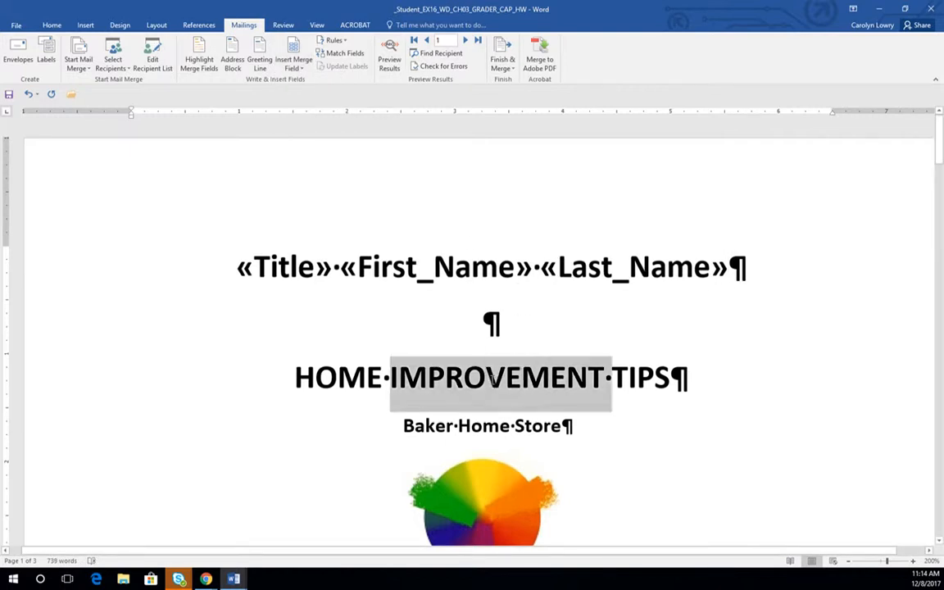
left_click(491, 383)
triple_click(492, 382)
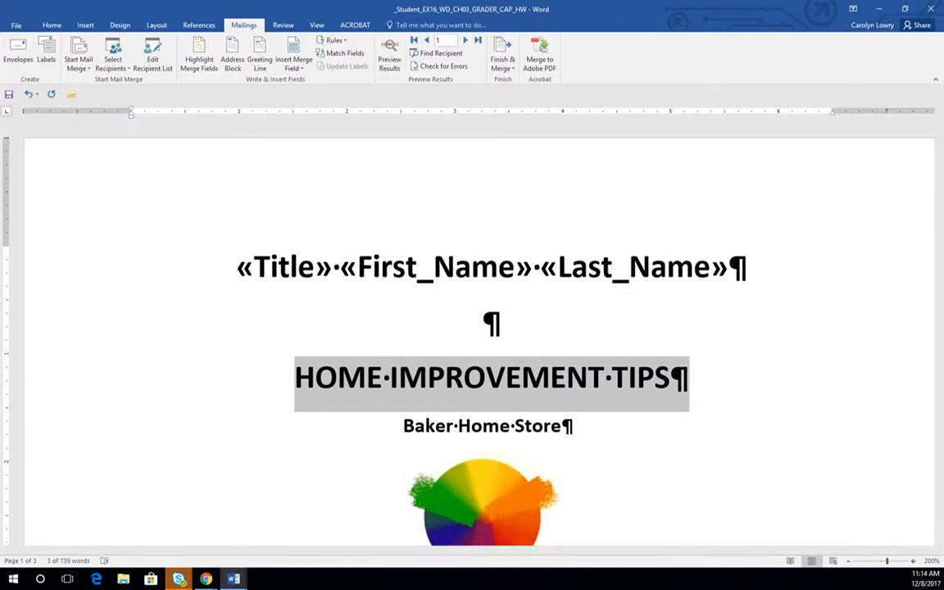
left_click(293, 65)
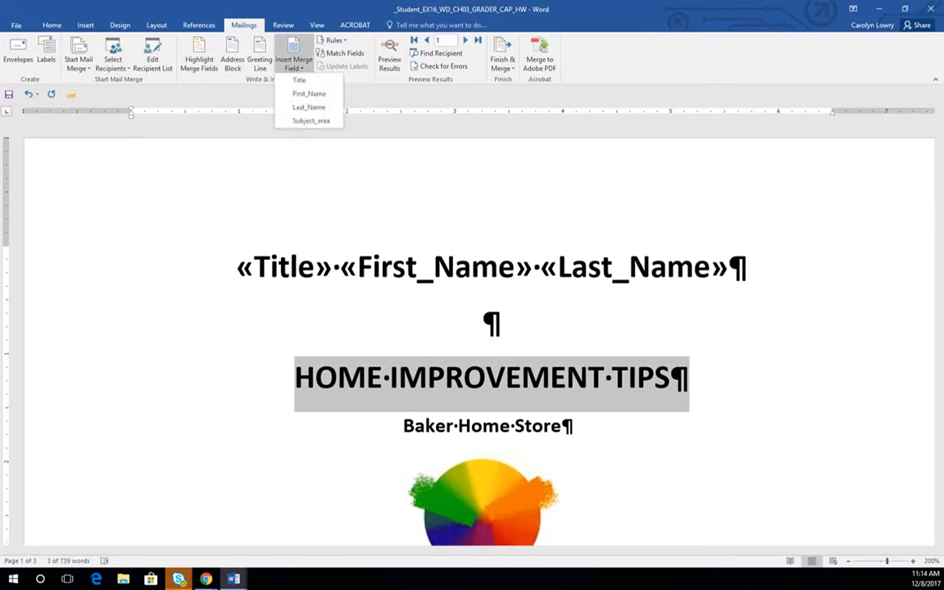
left_click(311, 120)
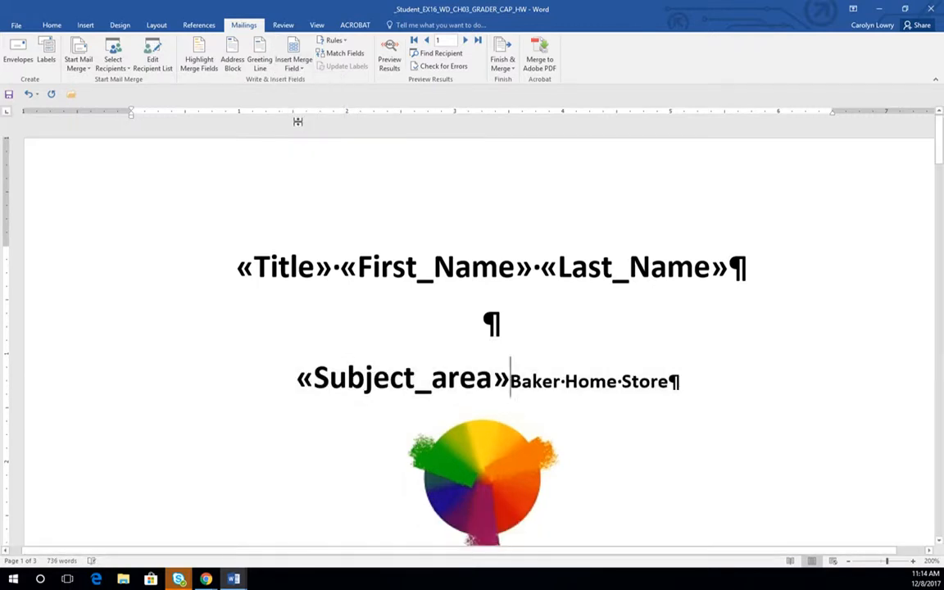
key("Return")
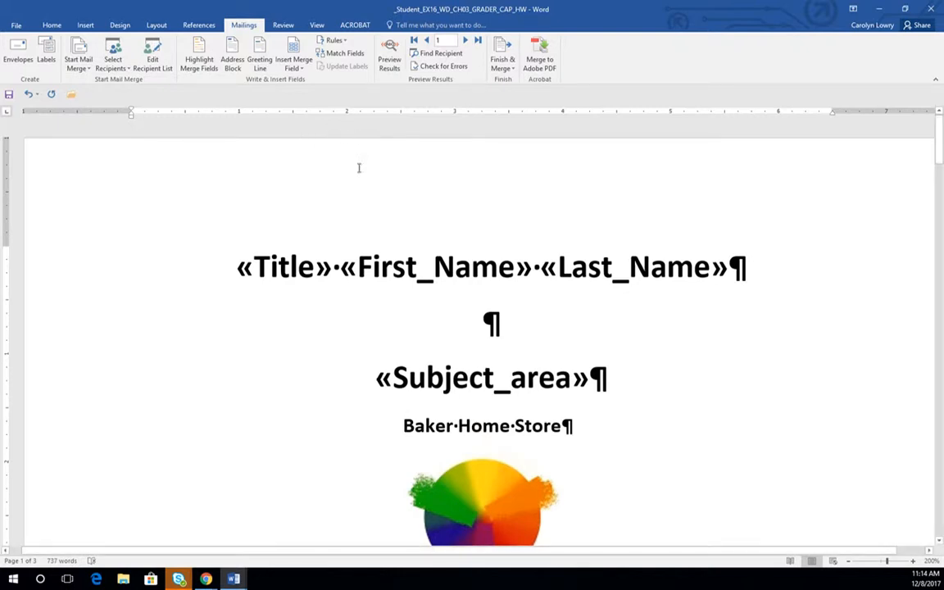
Step: Change the store name under the Subject_area field to Jones Home Store
double_click(410, 429)
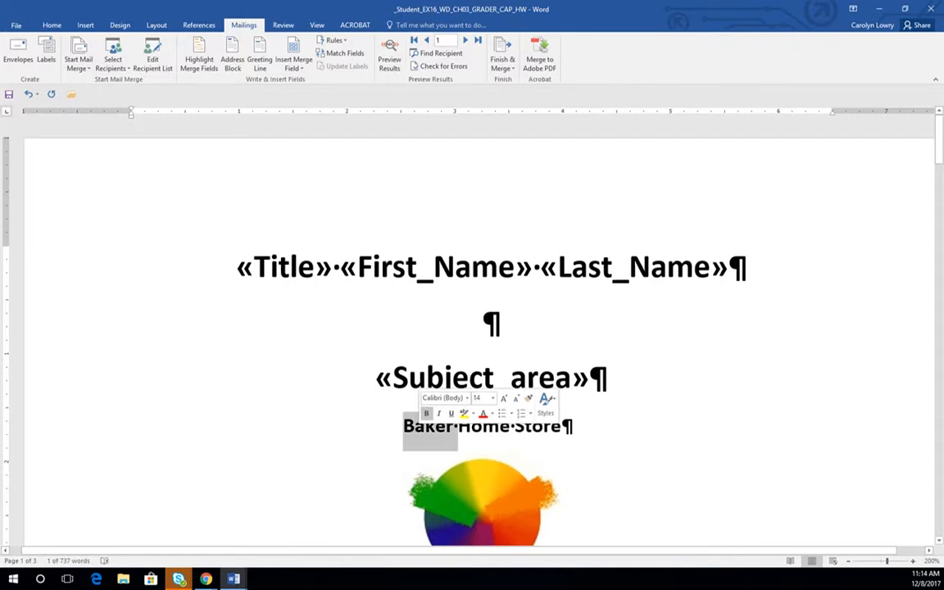
type("jones")
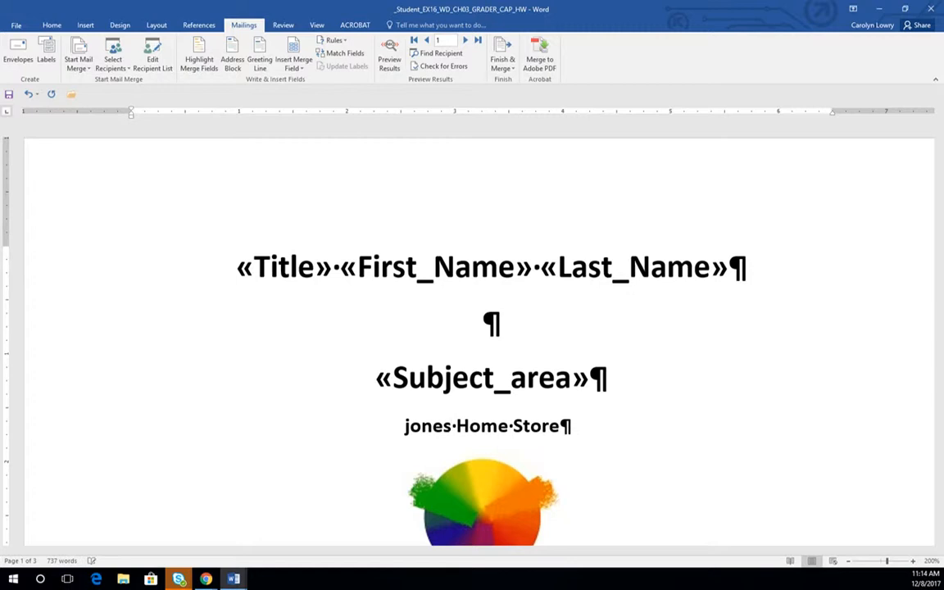
key("BackSpace")
key("BackSpace")
key("BackSpace")
key("BackSpace")
key("BackSpace")
type("Jone")
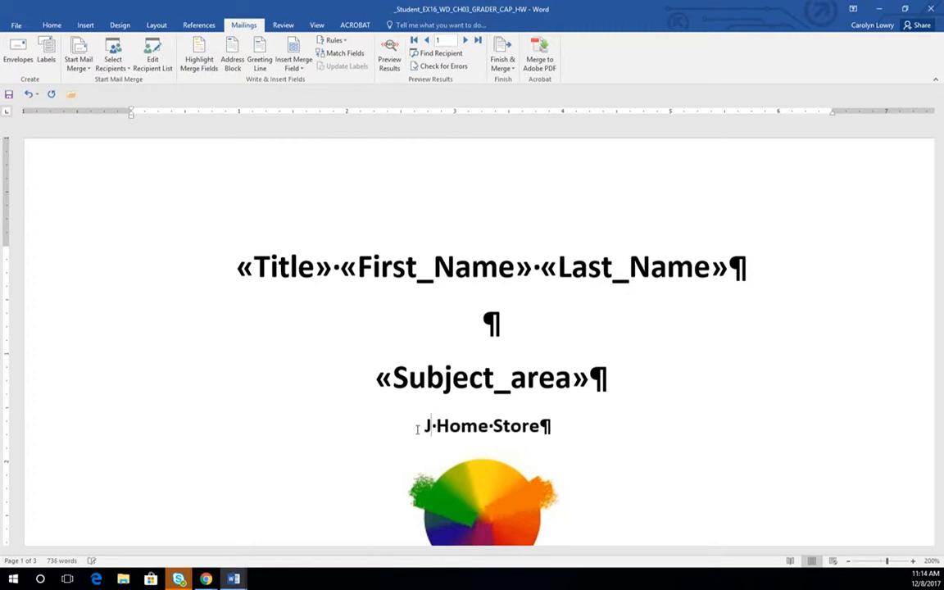
type("s")
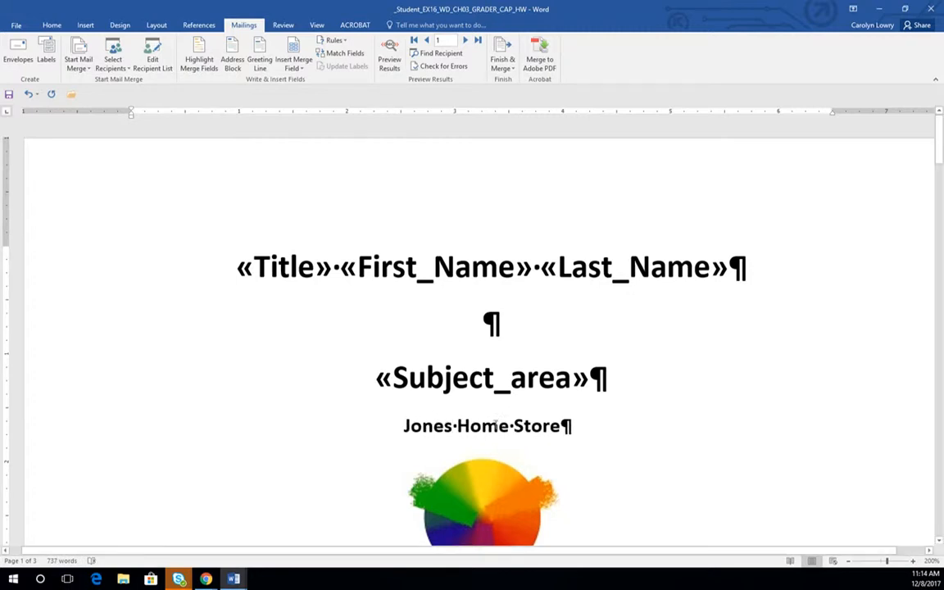
Step: Replace the introductory paragraph below the color wheel picture with the text "Start a new paragraph"
scroll(479, 344, "down", 2)
scroll(403, 349, "down", 6)
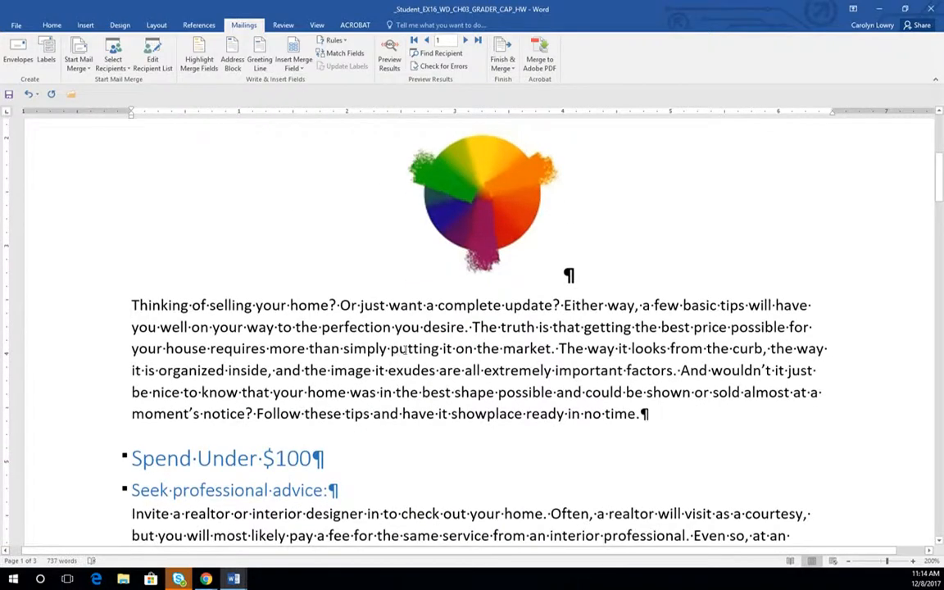
triple_click(402, 349)
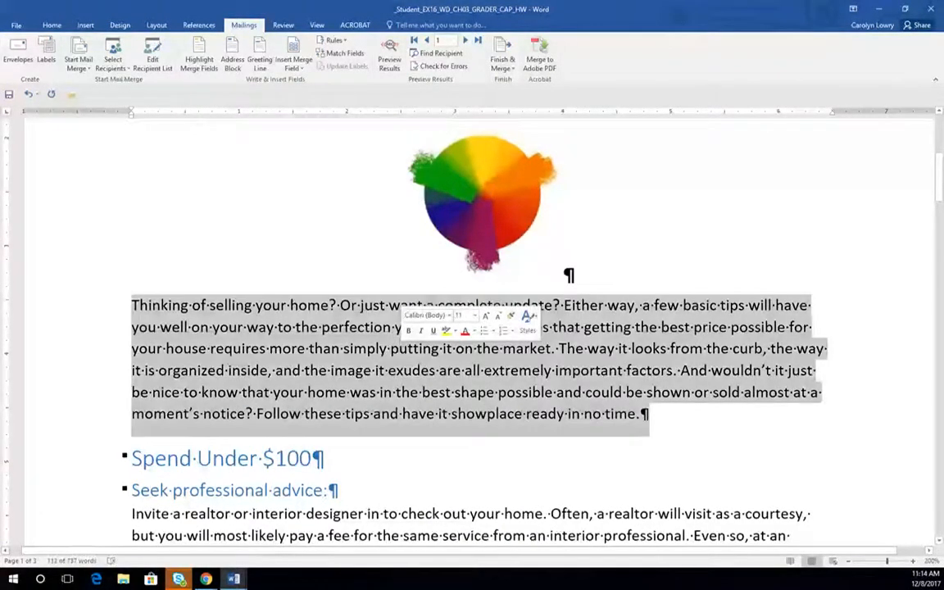
type("sta")
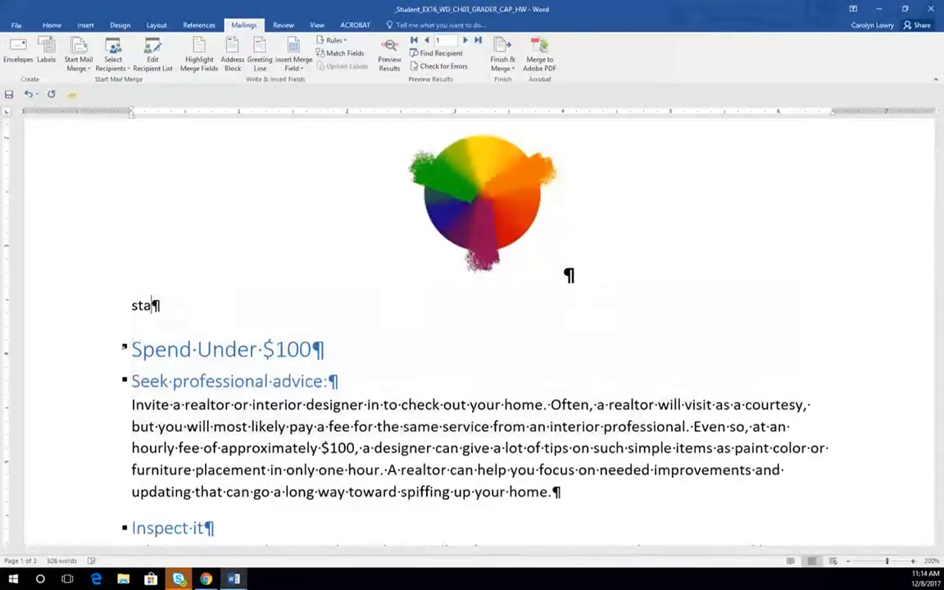
type("rt a new ")
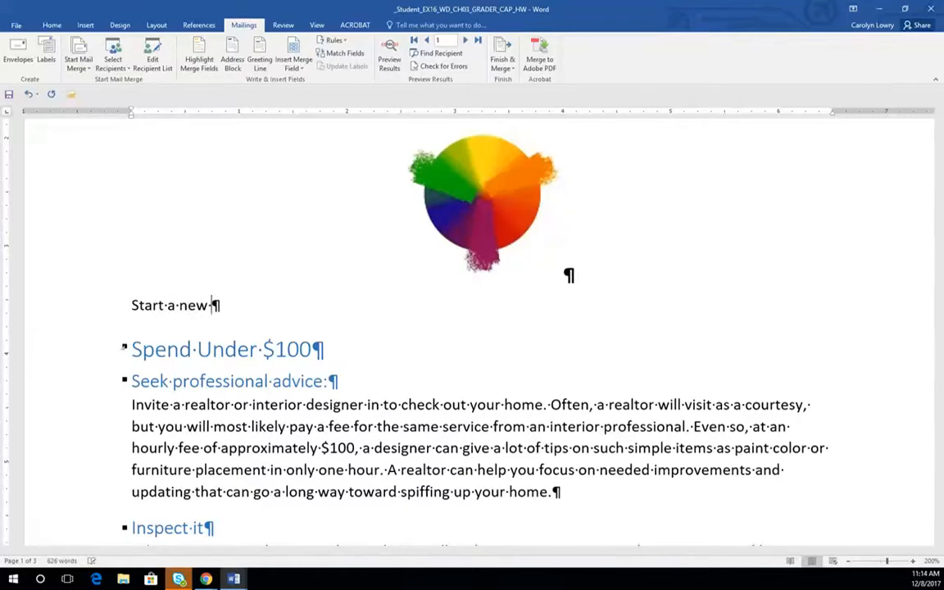
type("paragraph")
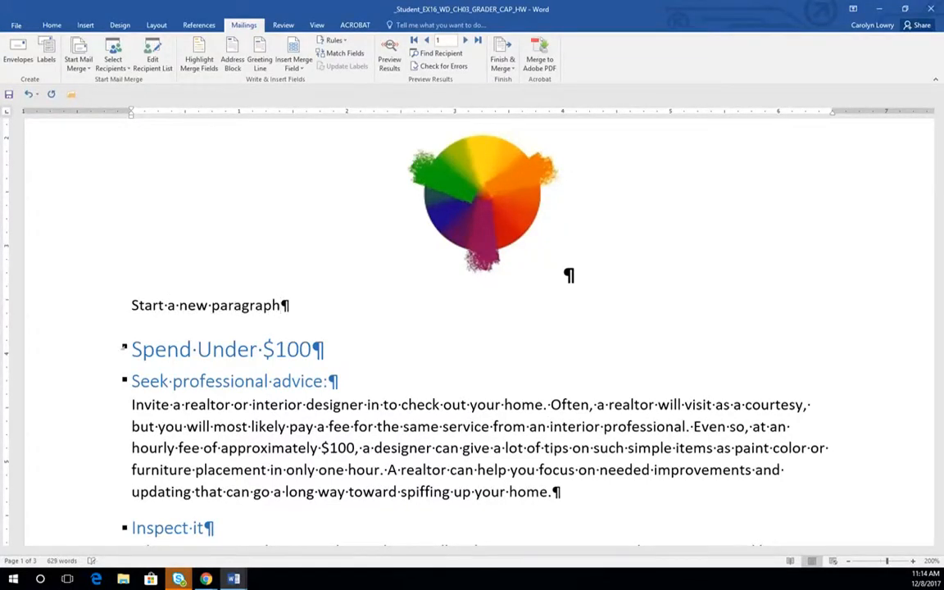
Step: Preview the mail merge results in the merge fields at the start of the document
scroll(309, 337, "up", 7)
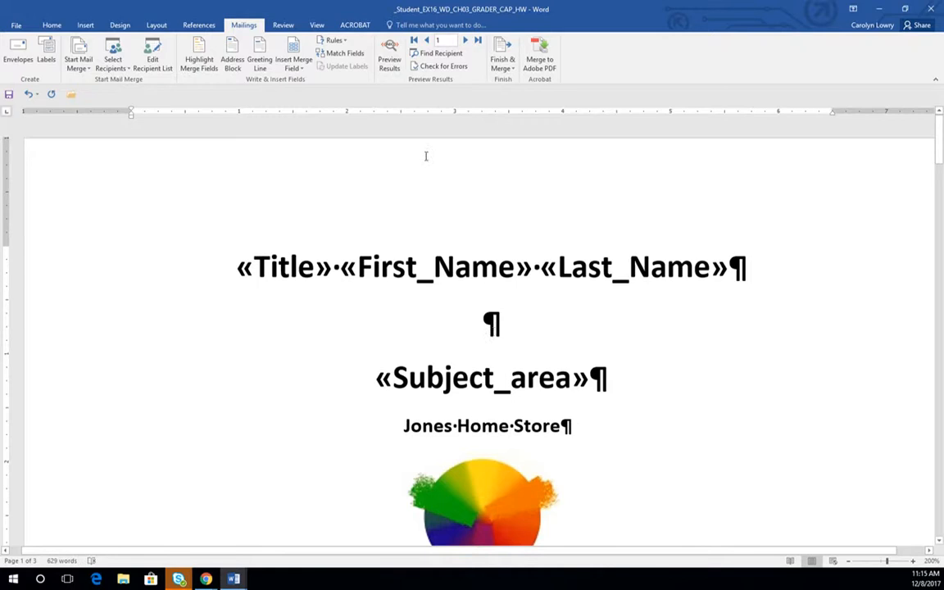
left_click(390, 55)
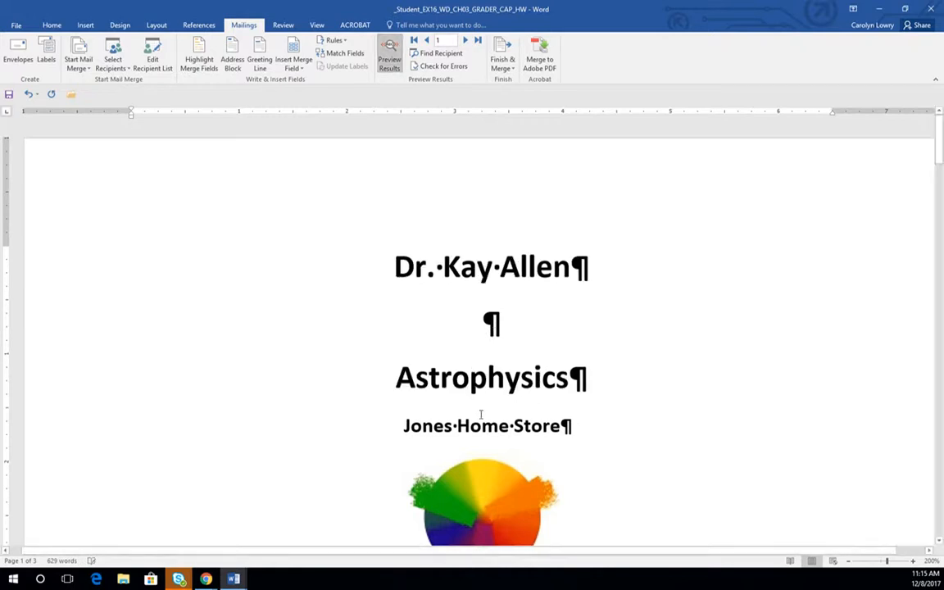